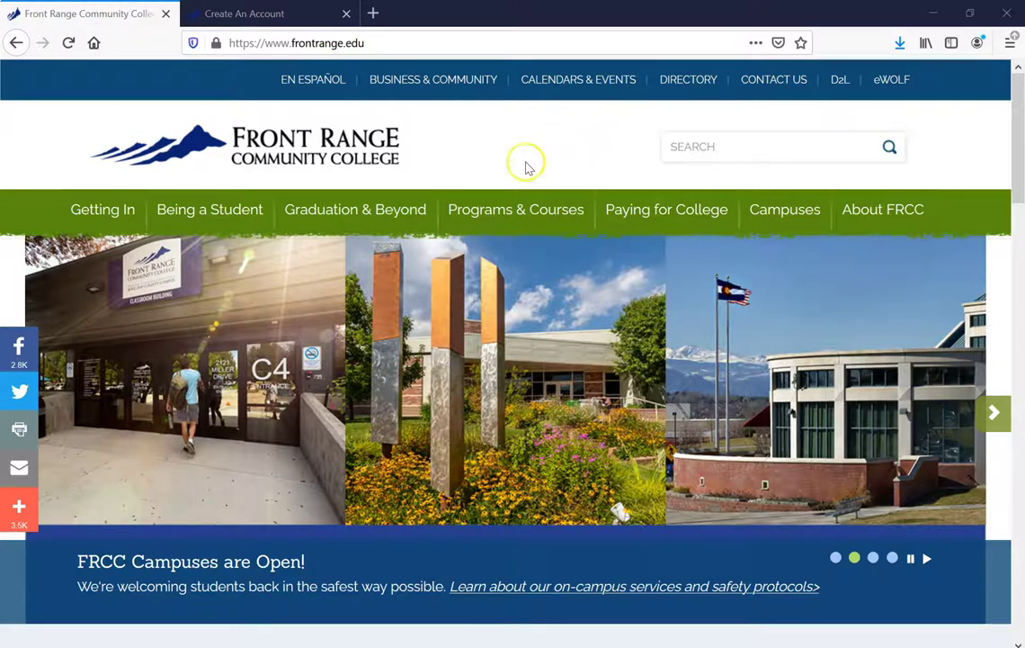
Go to Admissions under Getting In and open the steps for new college students.
mouse_move(96, 212)
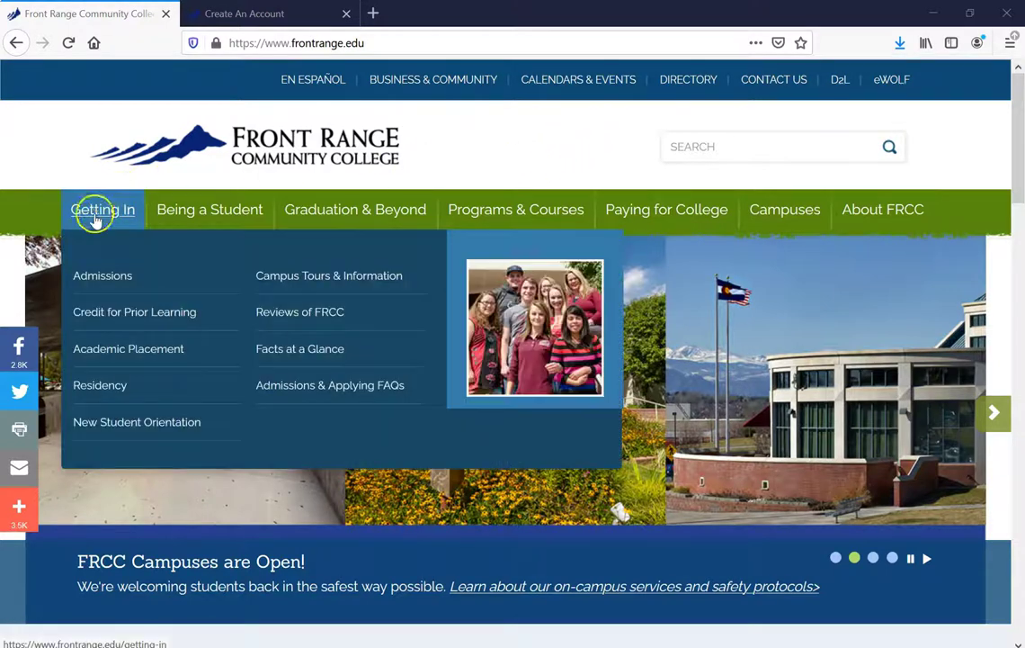
click(96, 281)
scroll(24, 347, down, 3)
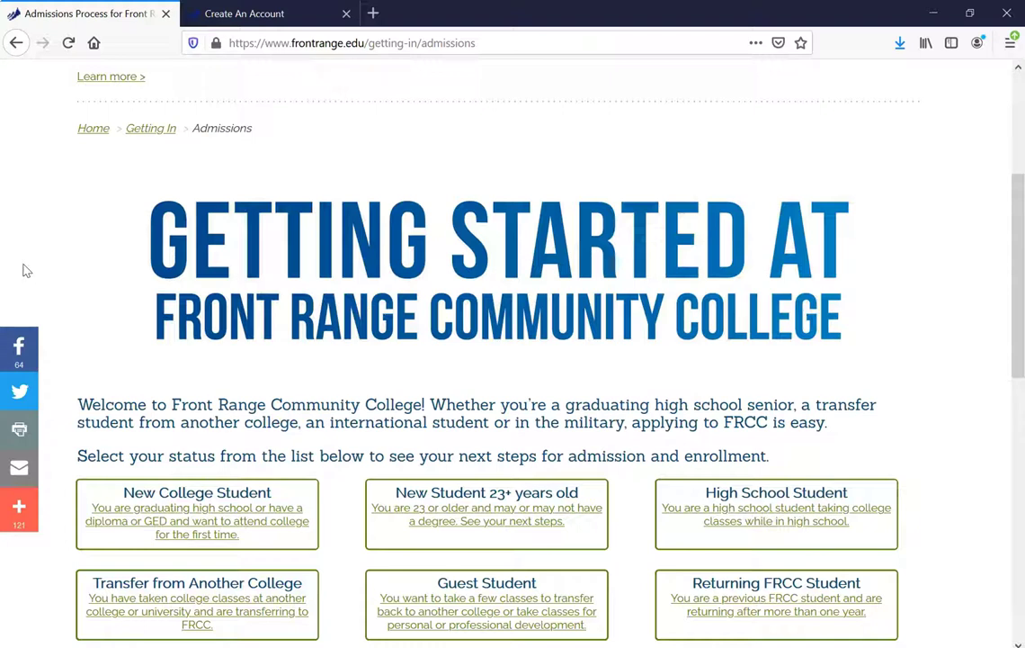
scroll(949, 280, down, 1)
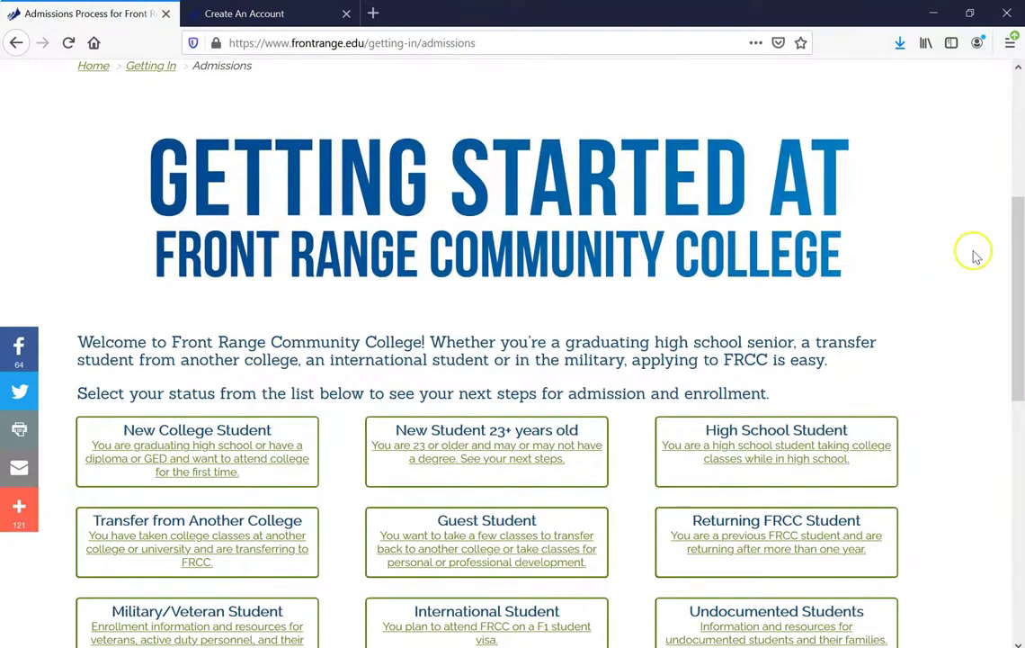
scroll(971, 306, down, 2)
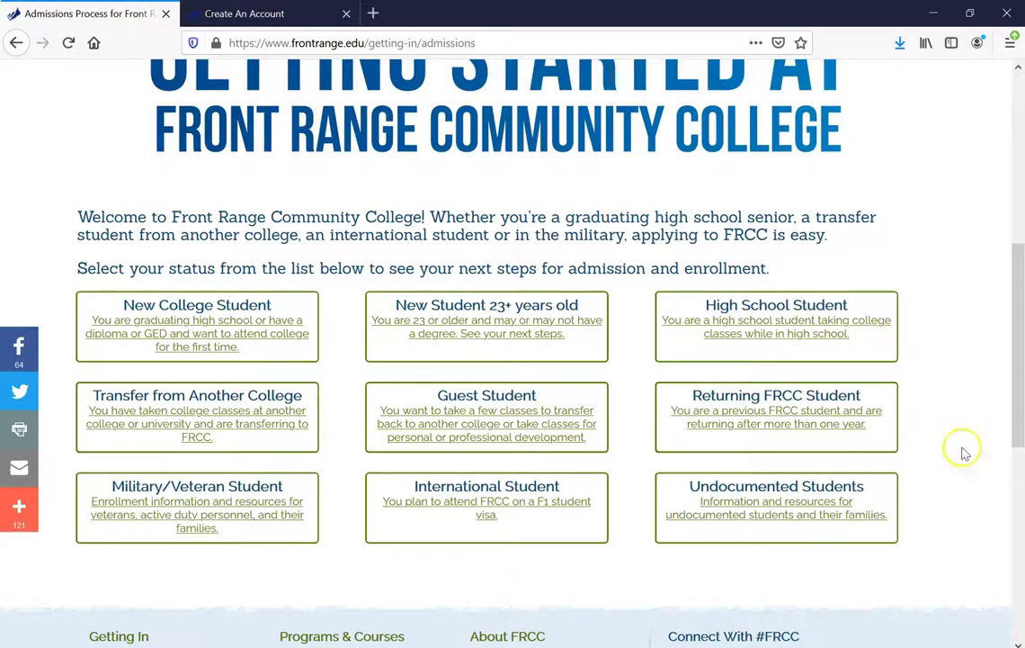
scroll(976, 522, up, 1)
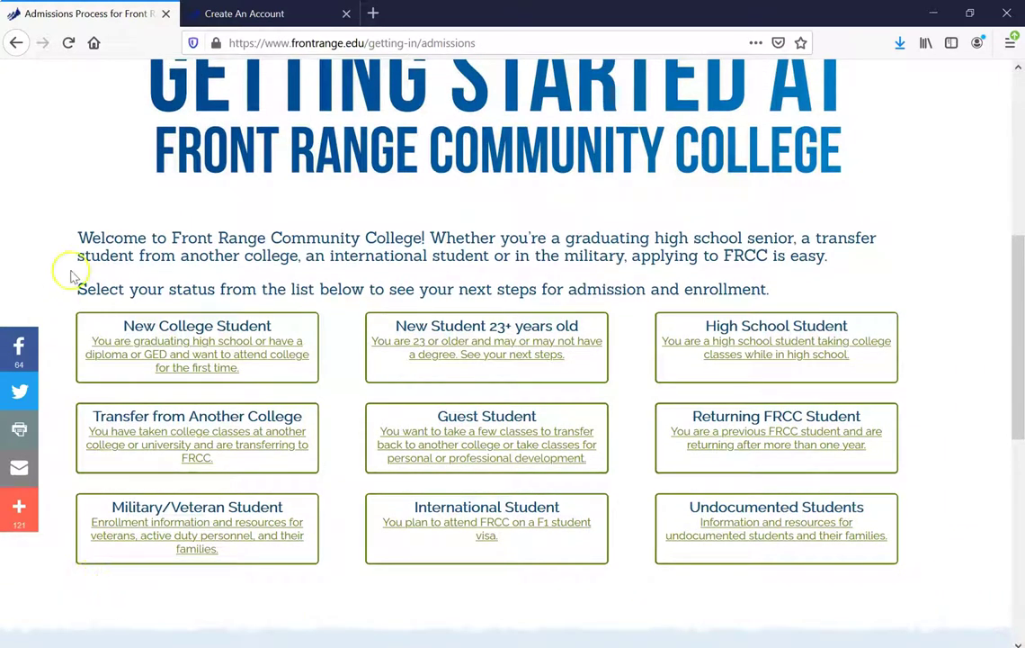
click(191, 356)
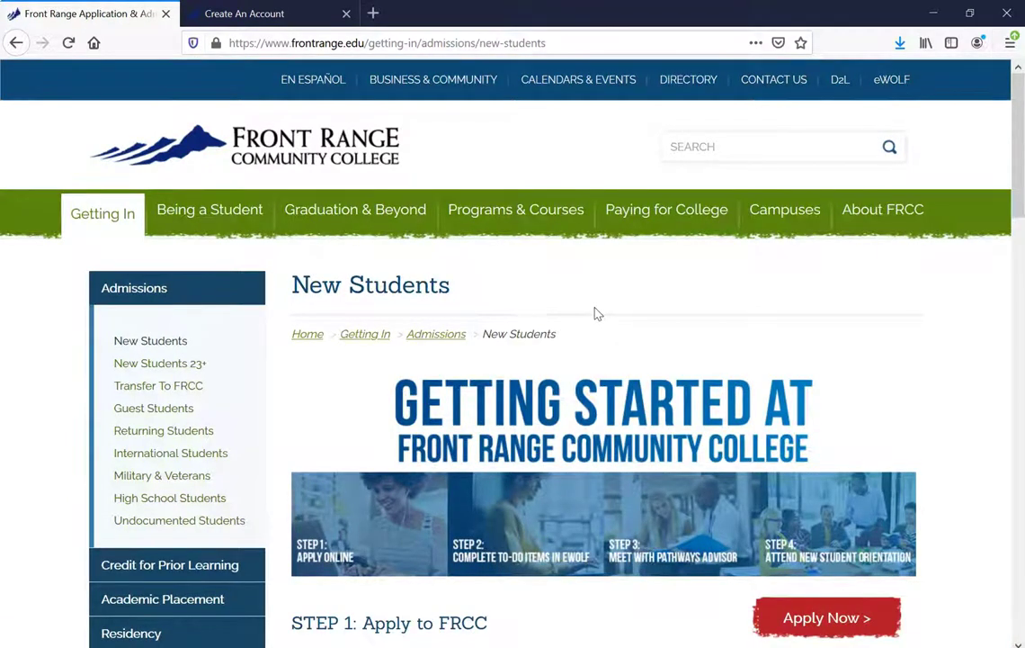
Choose New College Student and follow Apply Now to the portal's Create Account form.
scroll(593, 312, down, 1)
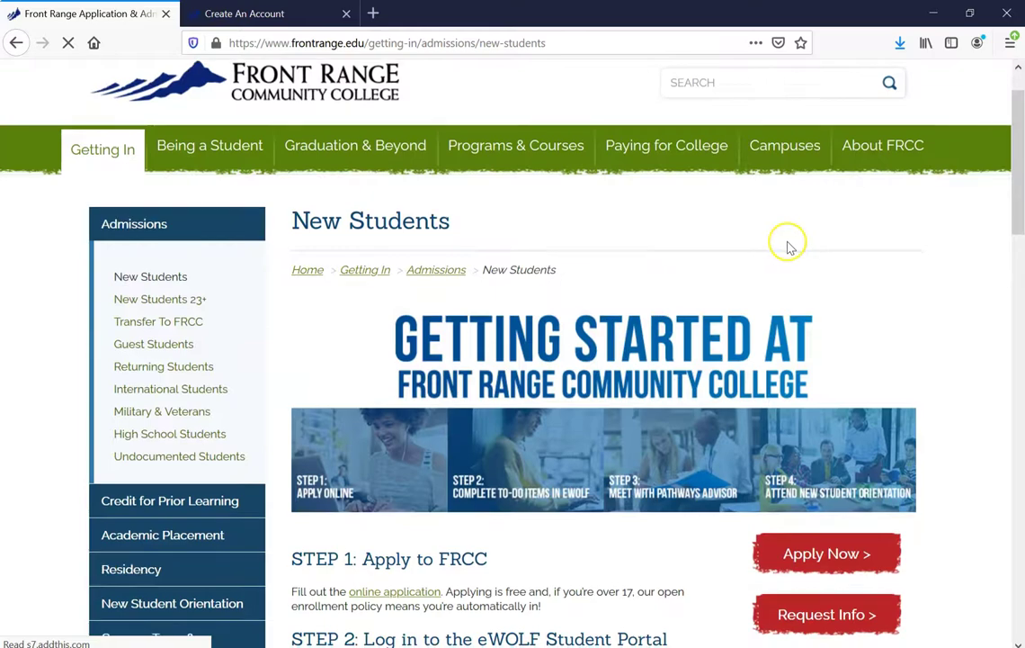
scroll(791, 243, down, 3)
scroll(706, 322, down, 6)
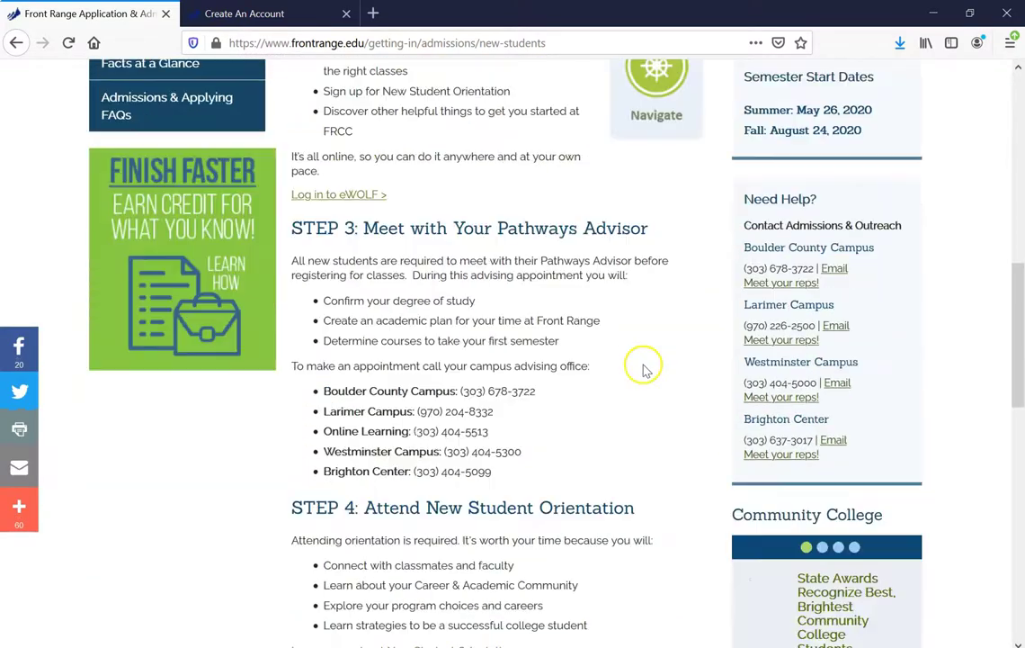
scroll(644, 364, up, 10)
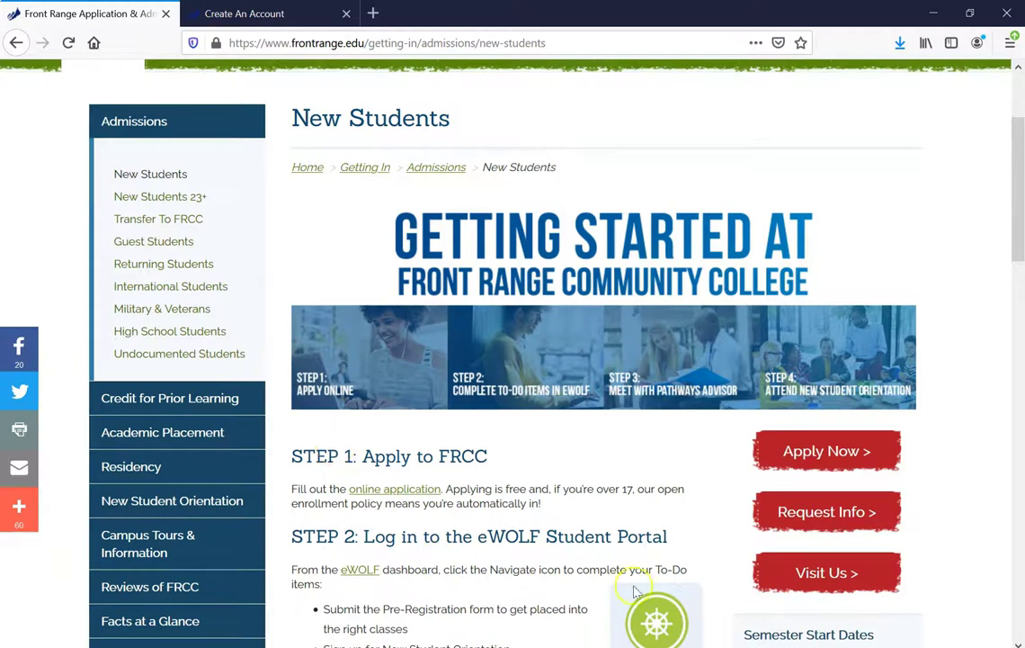
click(818, 453)
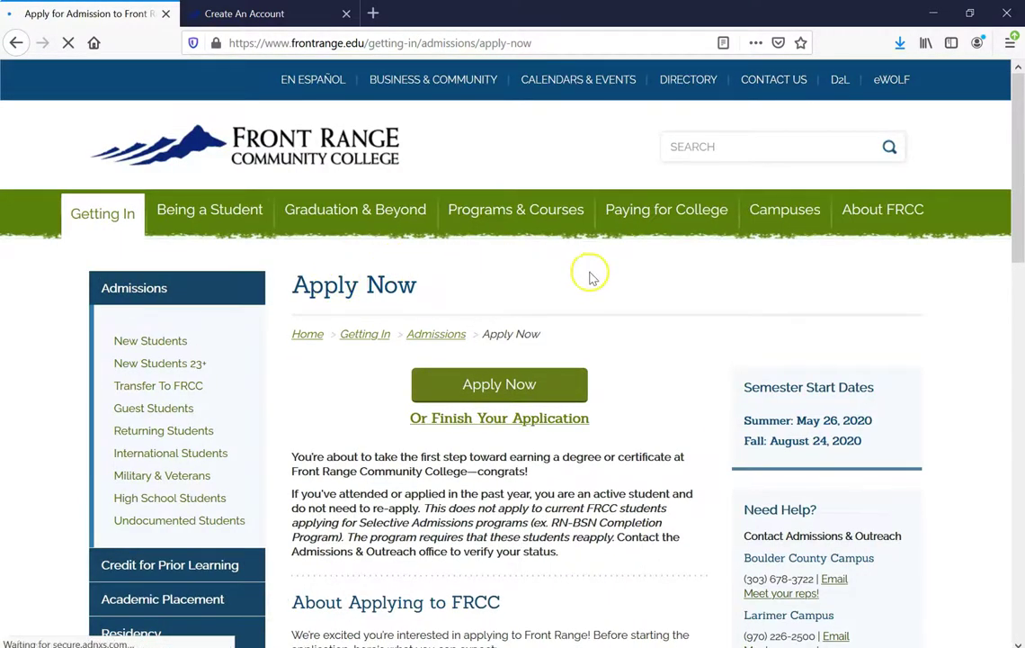
click(485, 386)
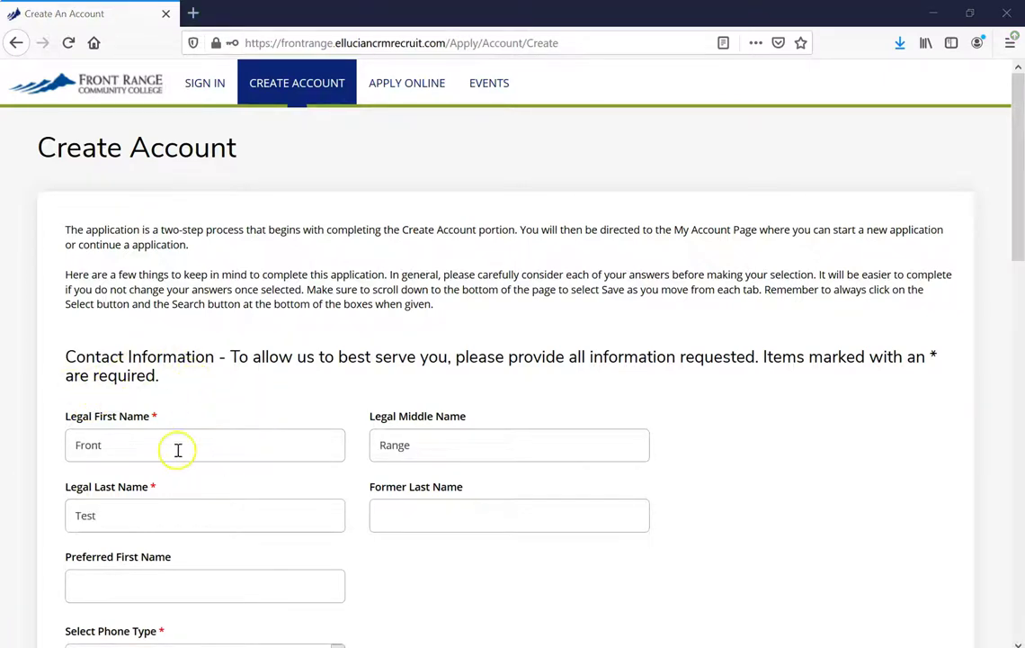
Set the phone type to Mobile phone.
scroll(13, 486, down, 2)
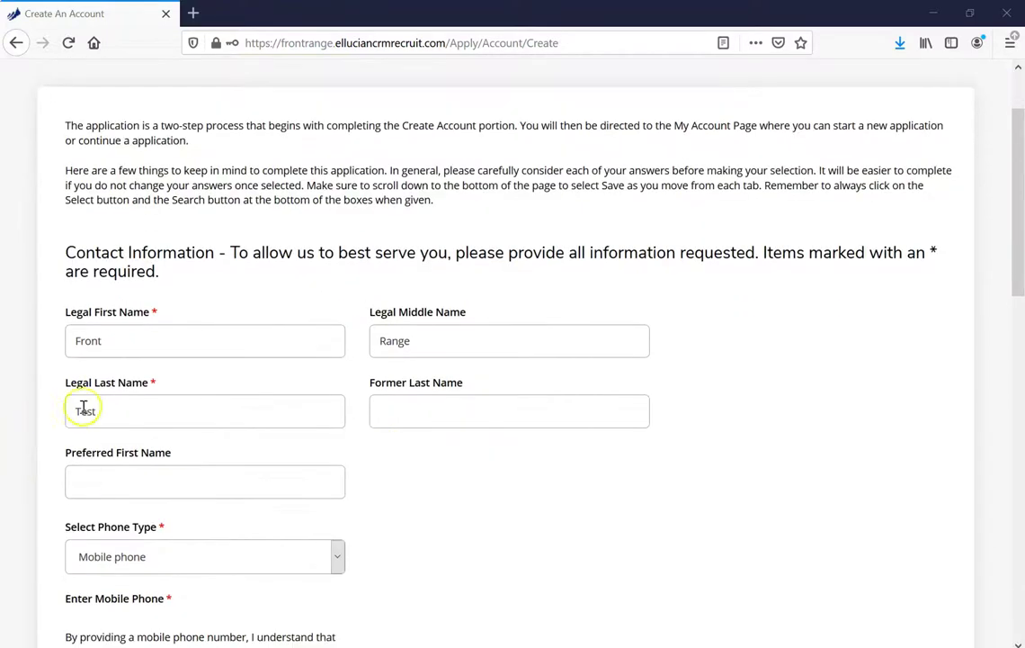
scroll(342, 400, down, 1)
scroll(422, 383, down, 1)
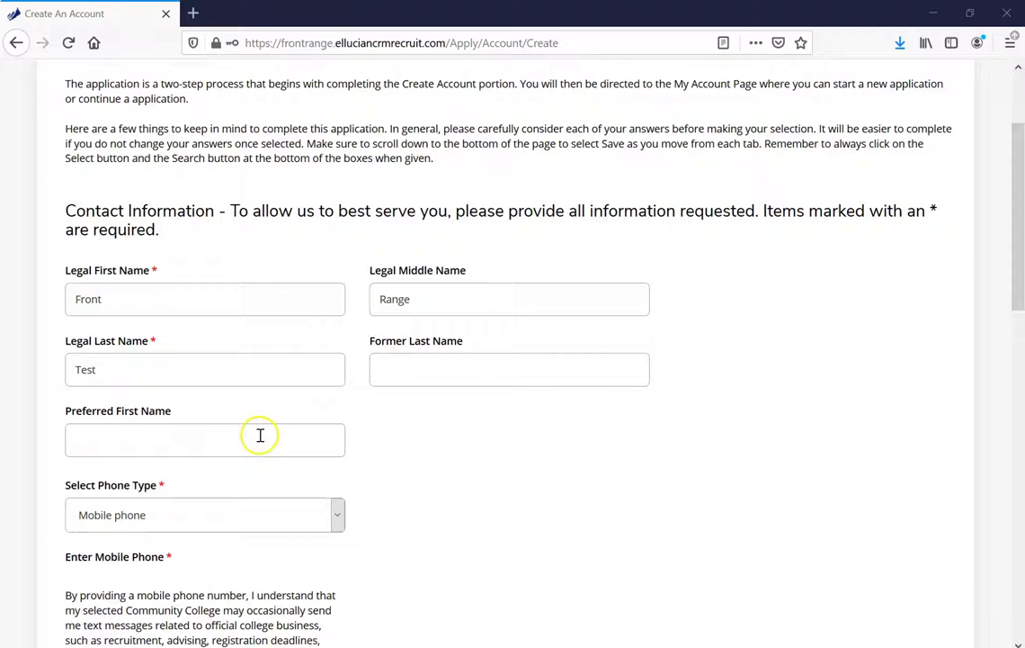
scroll(349, 431, down, 1)
scroll(383, 391, down, 2)
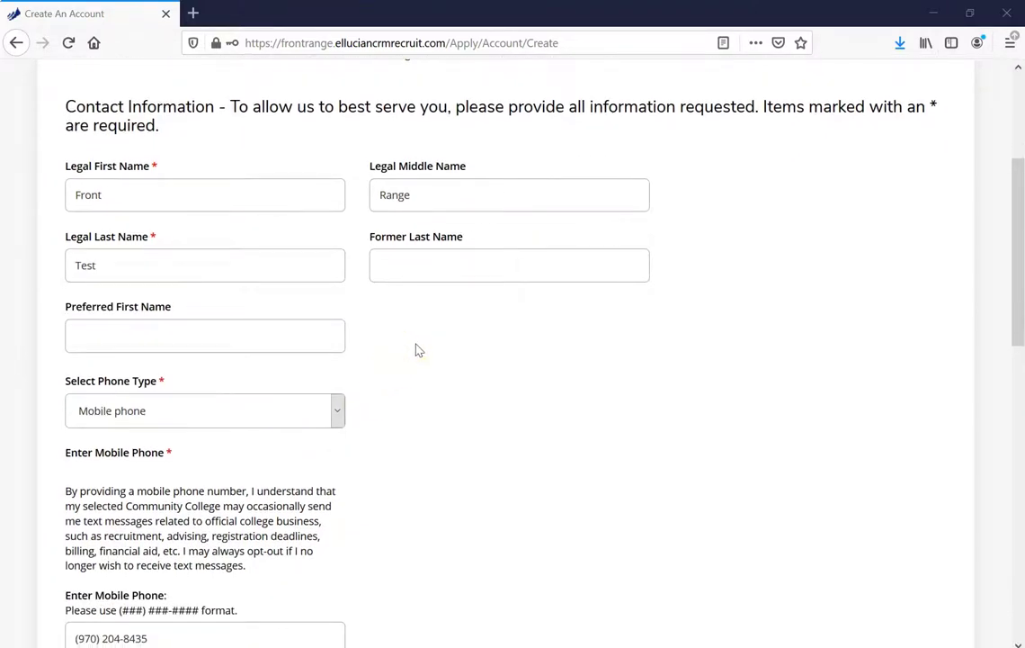
click(337, 410)
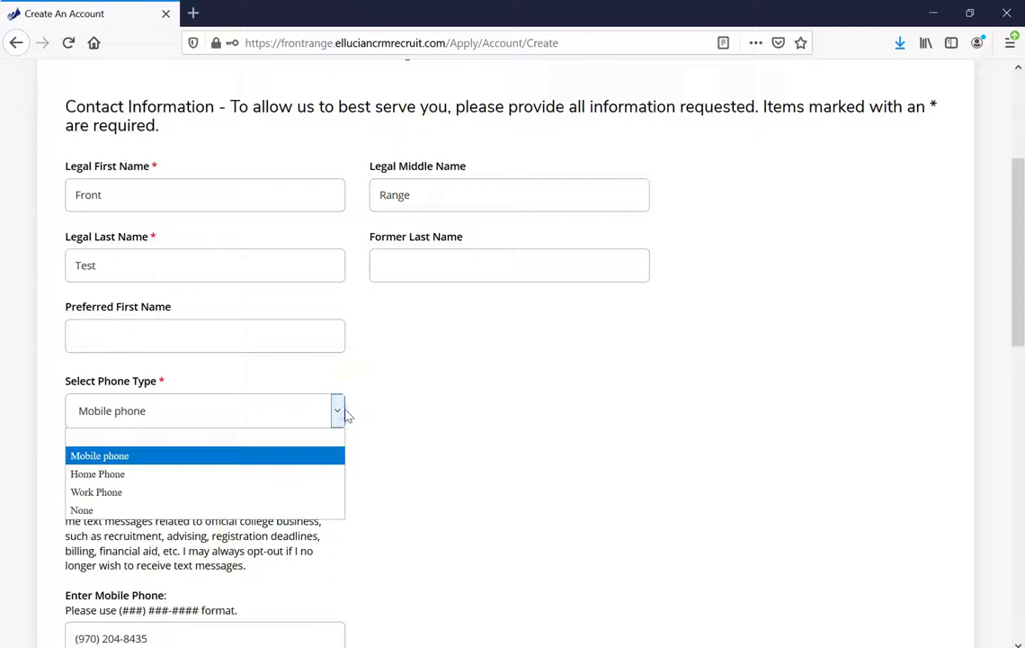
click(100, 455)
scroll(612, 356, down, 1)
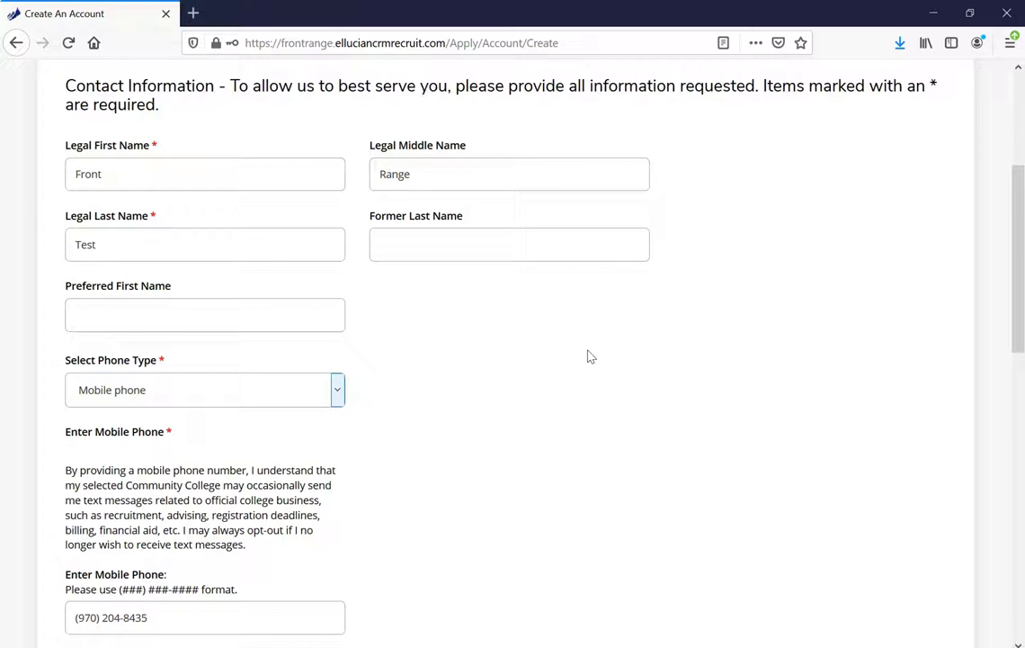
Verify the mobile number, text messaging Yes, birth date 1/1/2000 and confirmed email.
click(584, 362)
scroll(587, 363, down, 3)
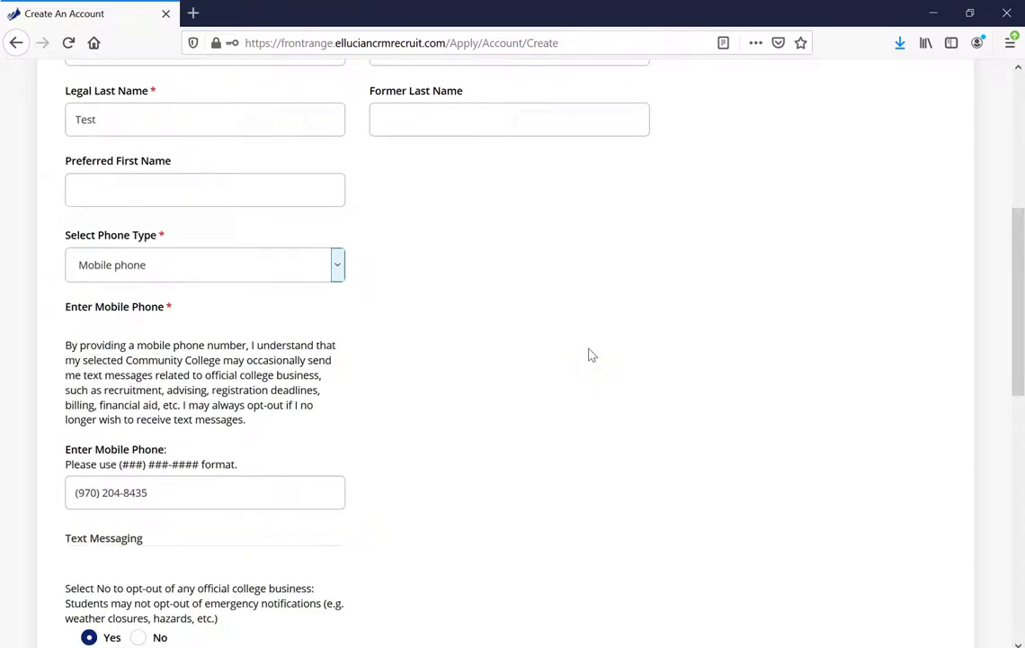
scroll(590, 353, down, 2)
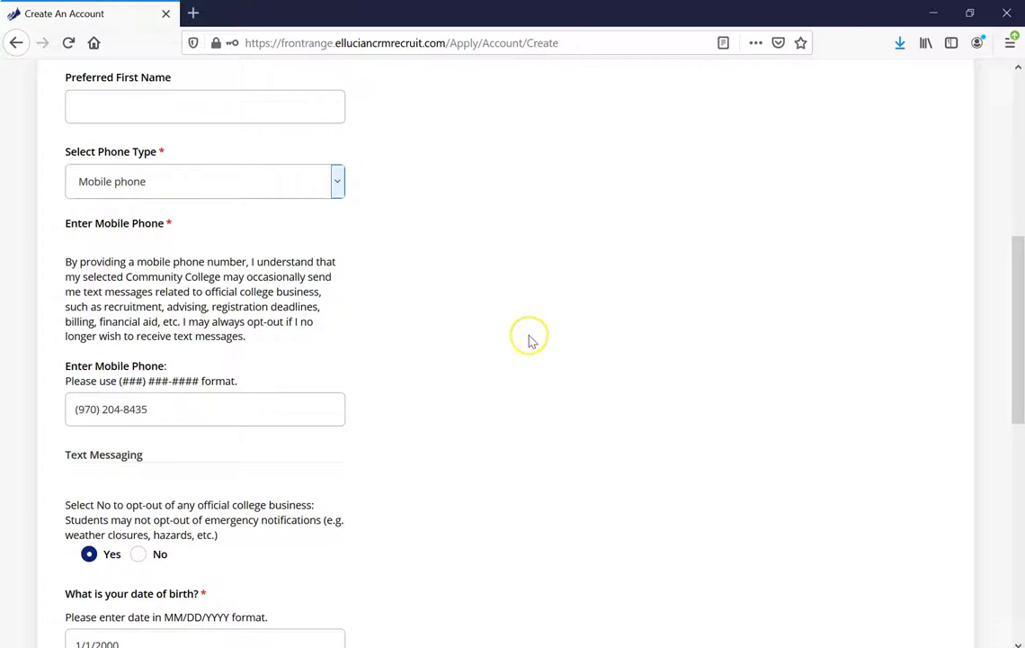
scroll(434, 433, down, 1)
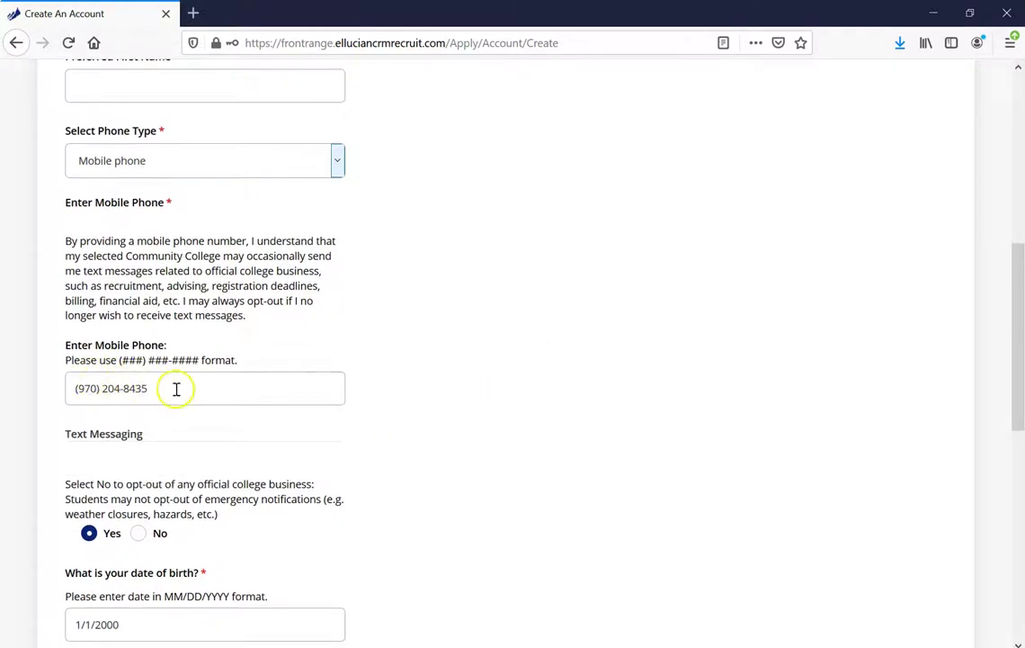
click(178, 389)
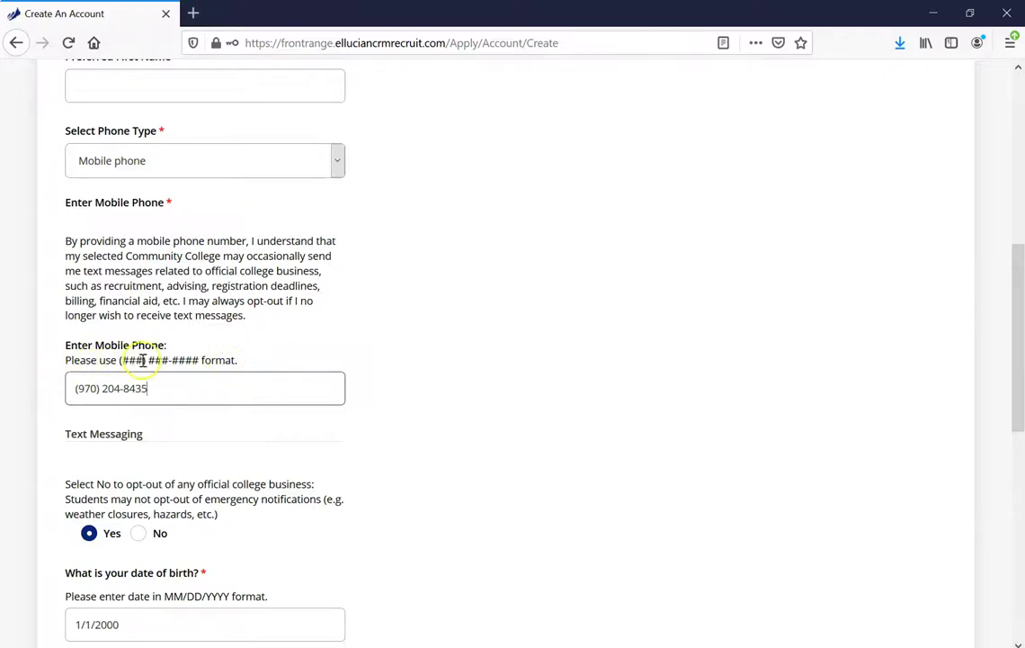
scroll(75, 356, down, 3)
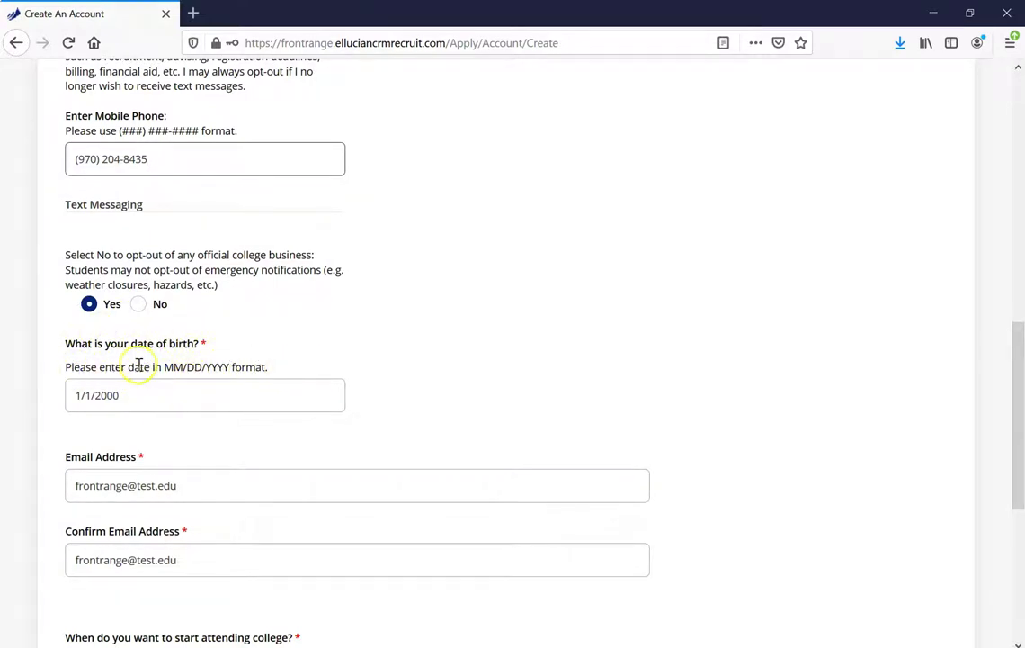
Keep Fall 2020 as start term, pass the robot check and create the account.
scroll(605, 243, down, 3)
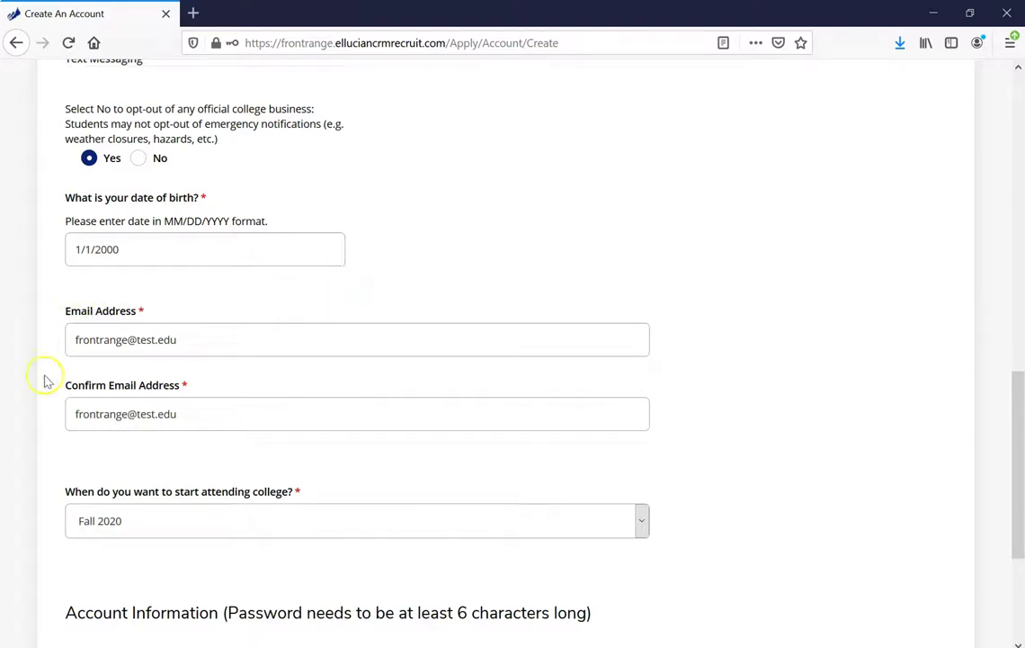
scroll(49, 382, down, 3)
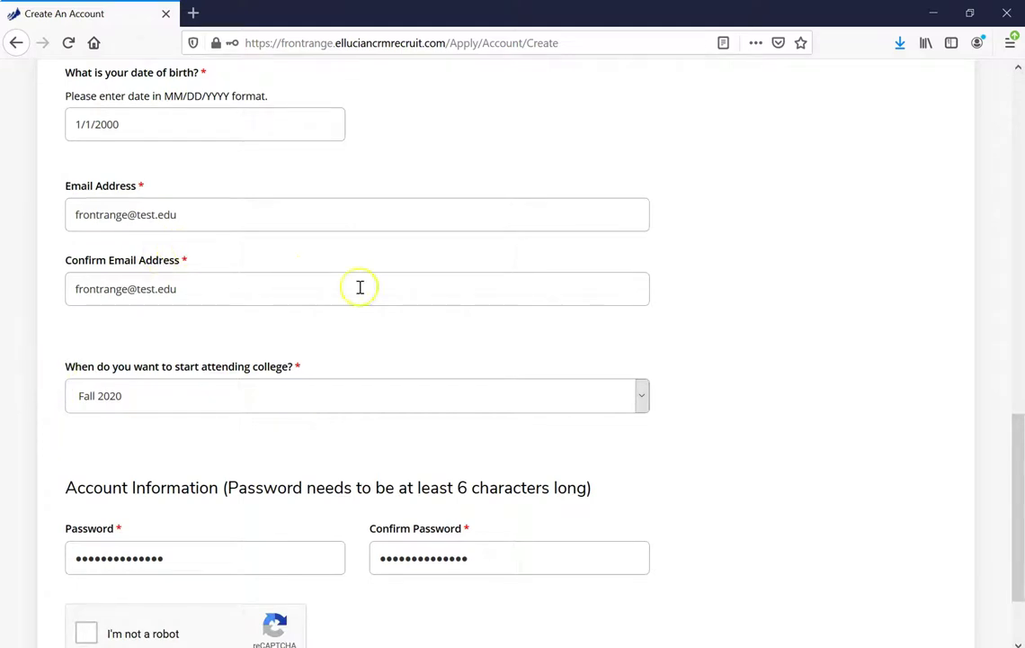
click(642, 401)
click(641, 401)
scroll(809, 399, down, 2)
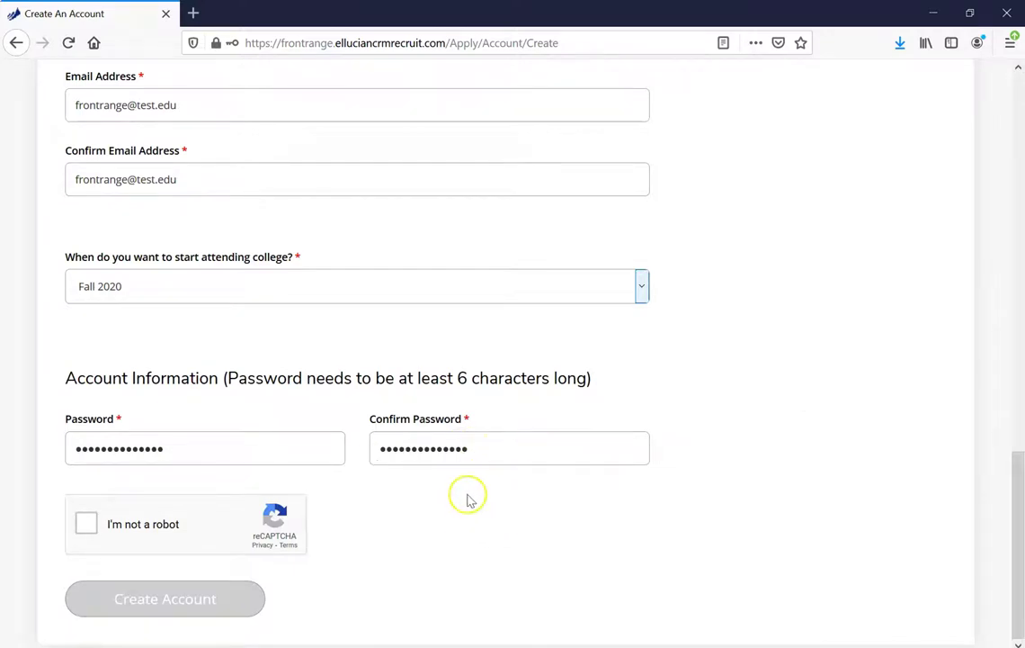
click(85, 524)
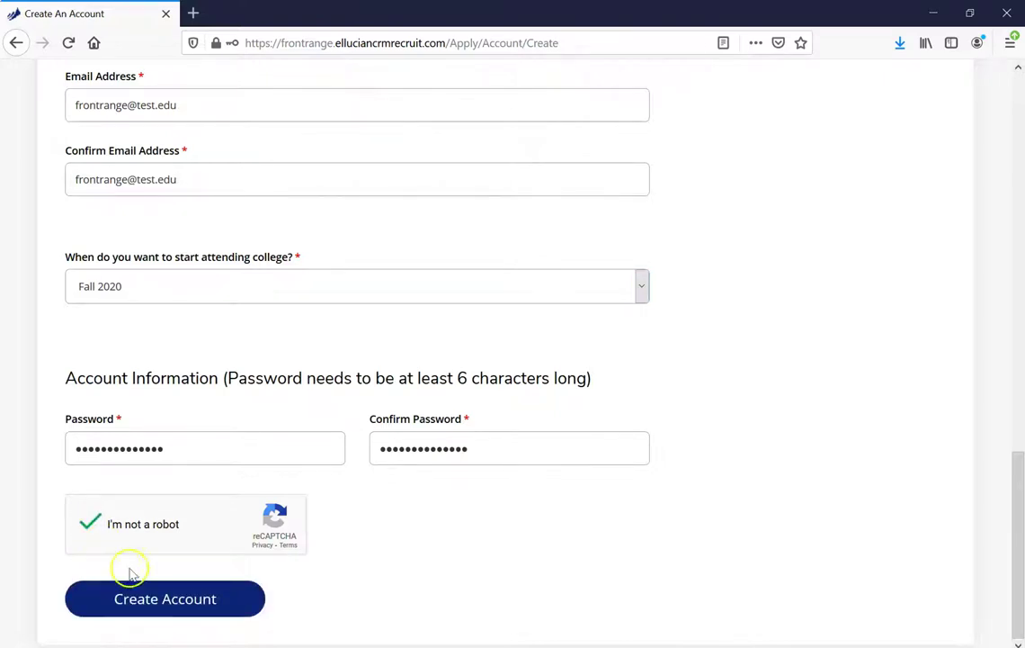
click(167, 601)
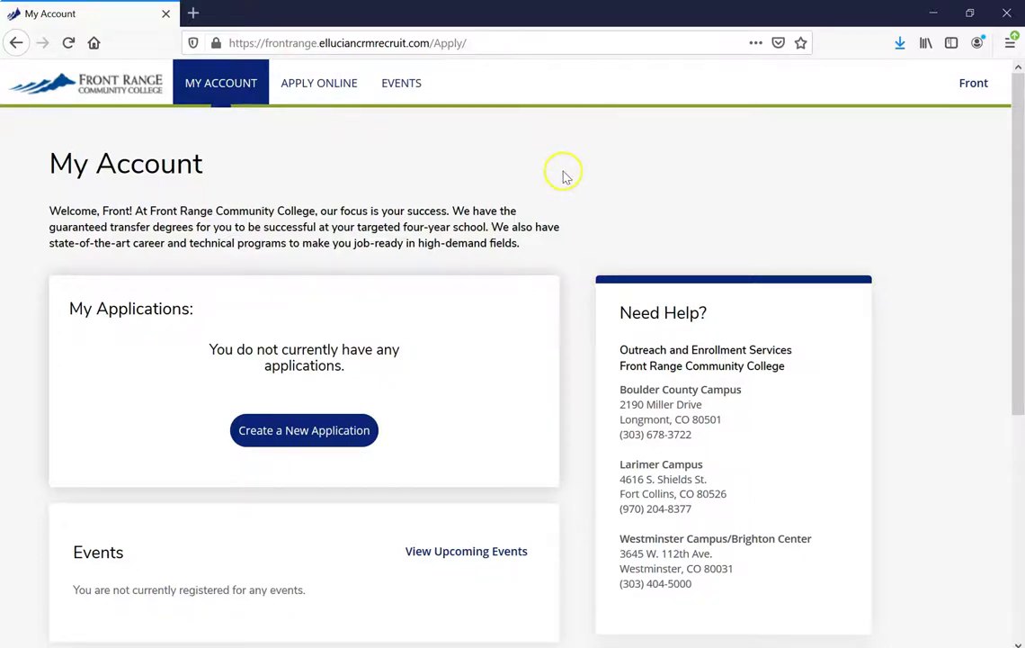
Start a new Undergraduate Application for Fall 2020 and open its form.
scroll(565, 175, down, 4)
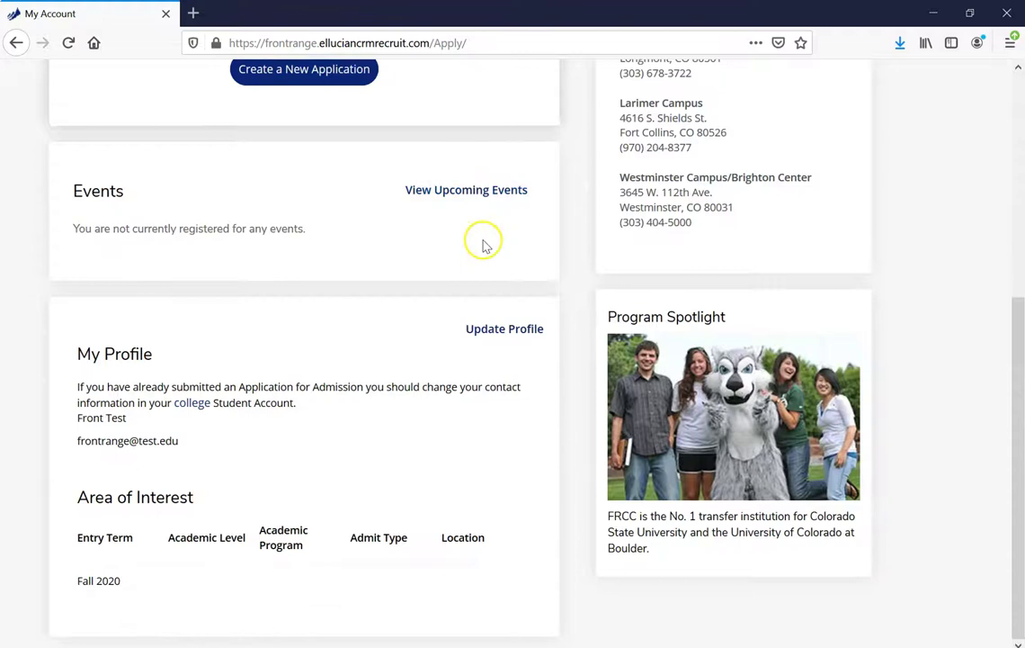
scroll(350, 514, up, 5)
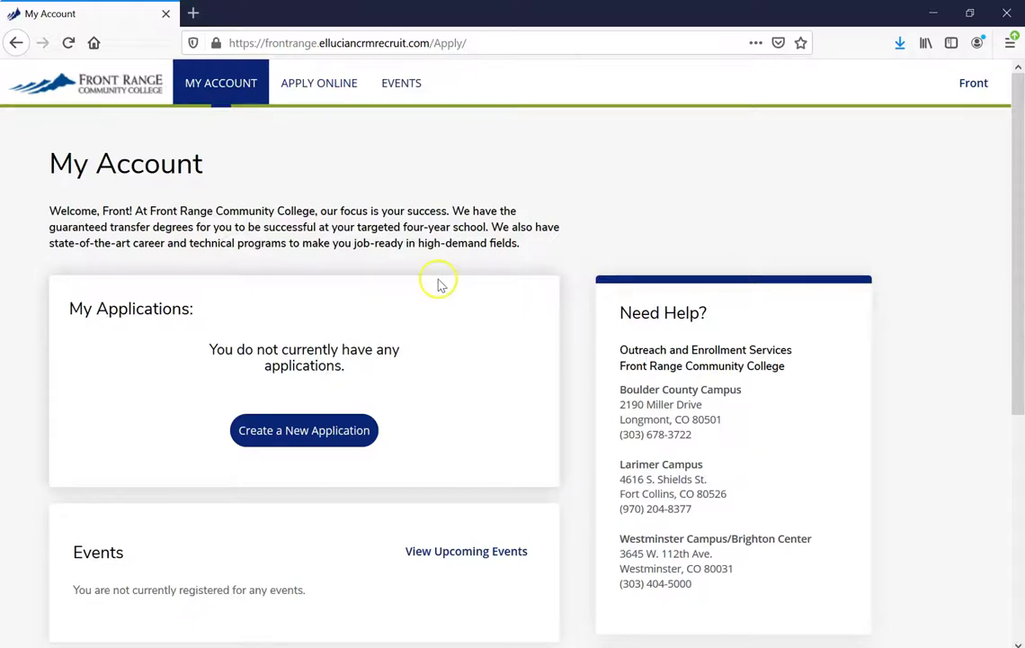
click(293, 439)
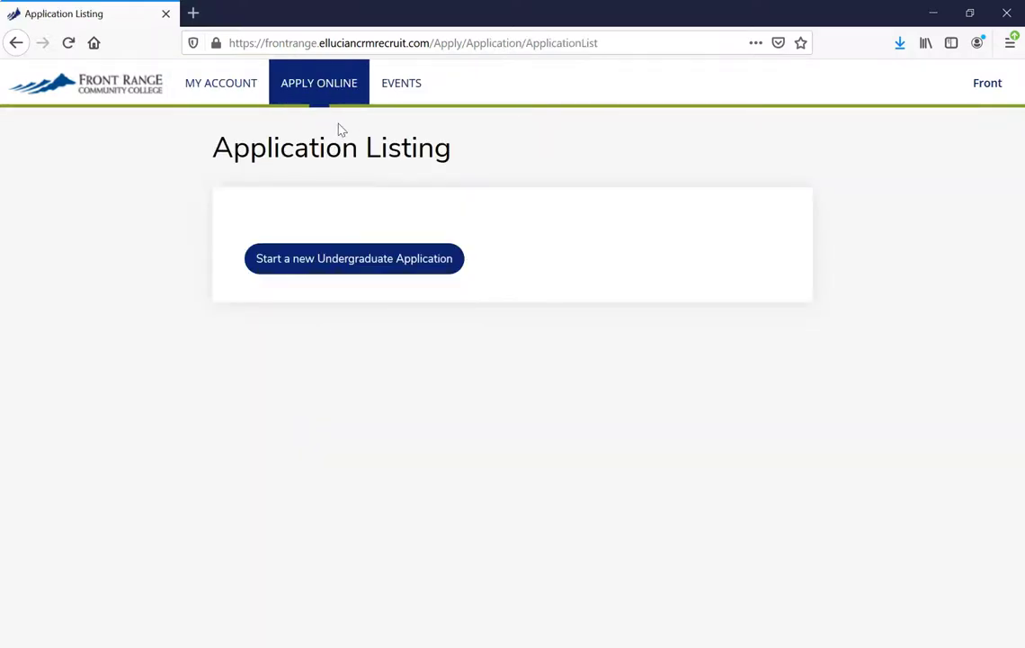
click(319, 267)
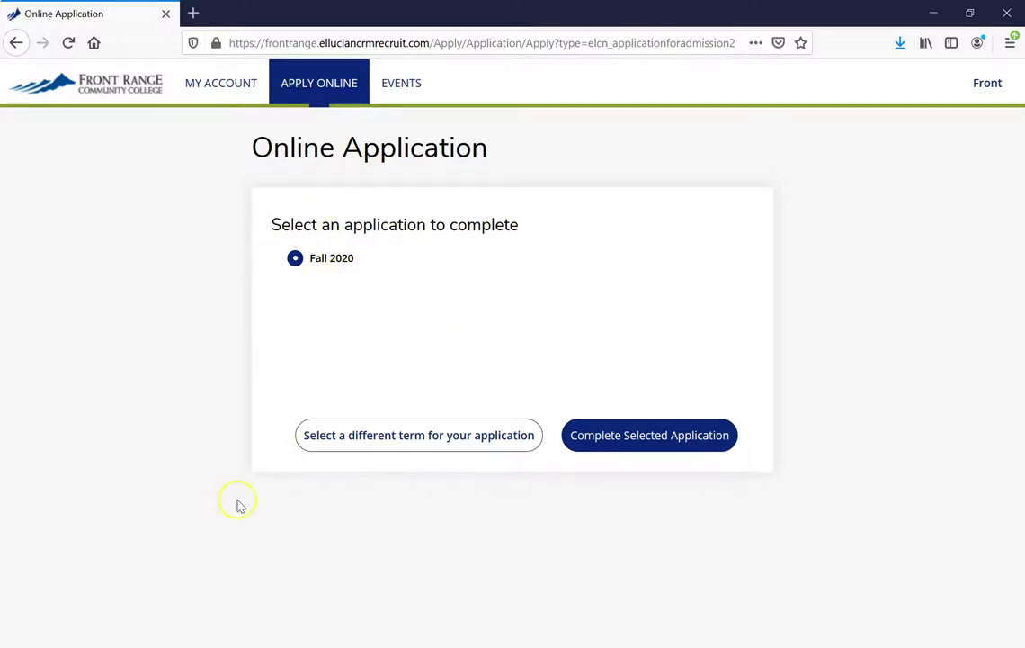
click(353, 436)
click(632, 436)
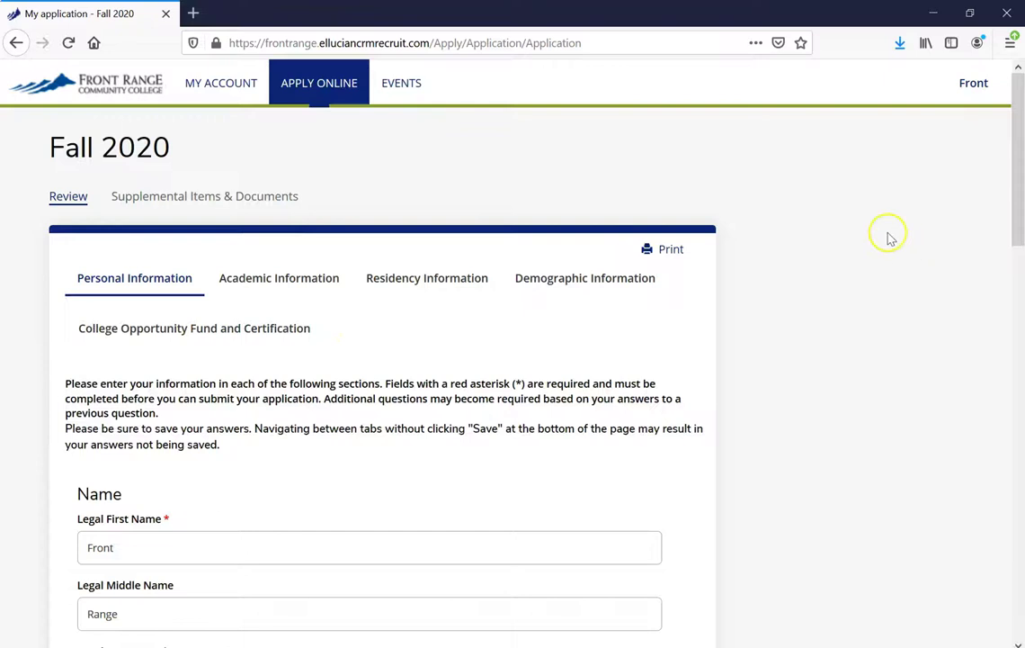
Review the Personal Information with mailing address and save it.
scroll(929, 224, down, 1)
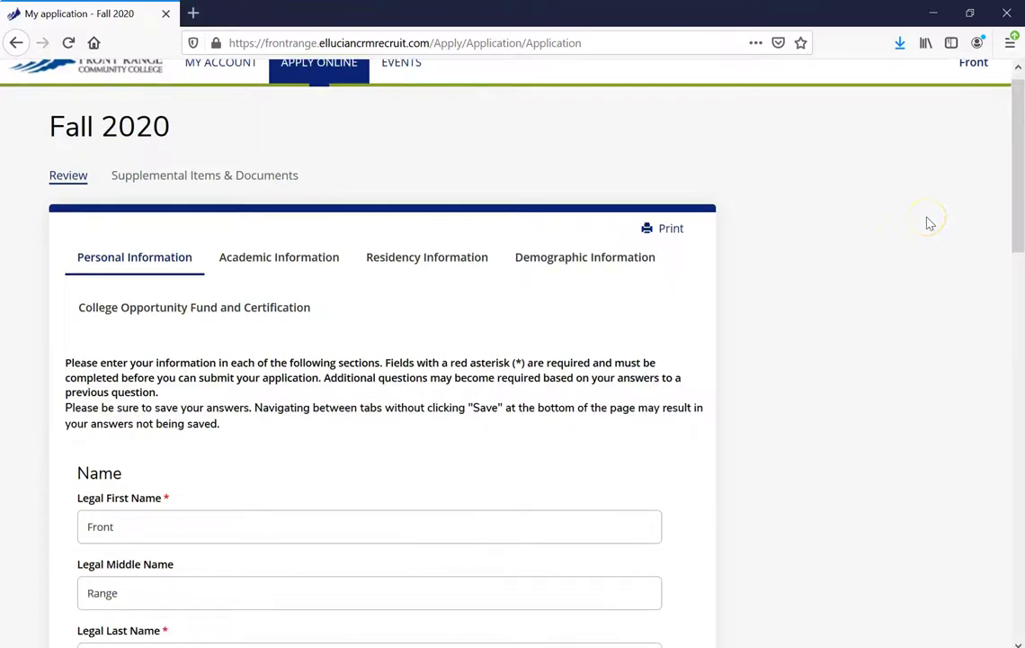
scroll(932, 223, down, 2)
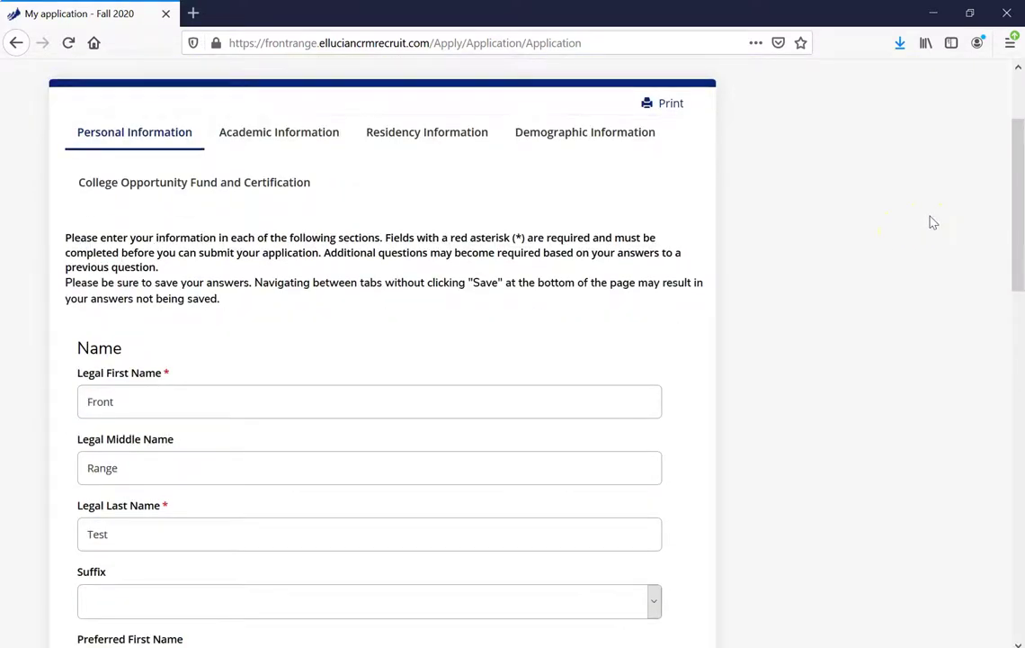
scroll(932, 219, down, 3)
scroll(933, 216, down, 10)
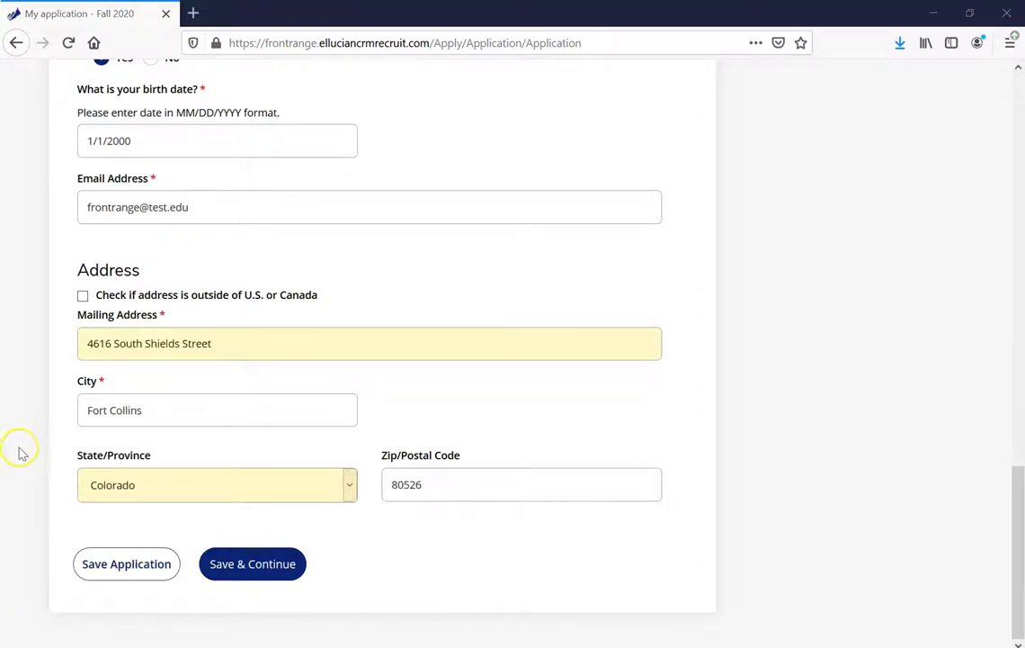
click(249, 570)
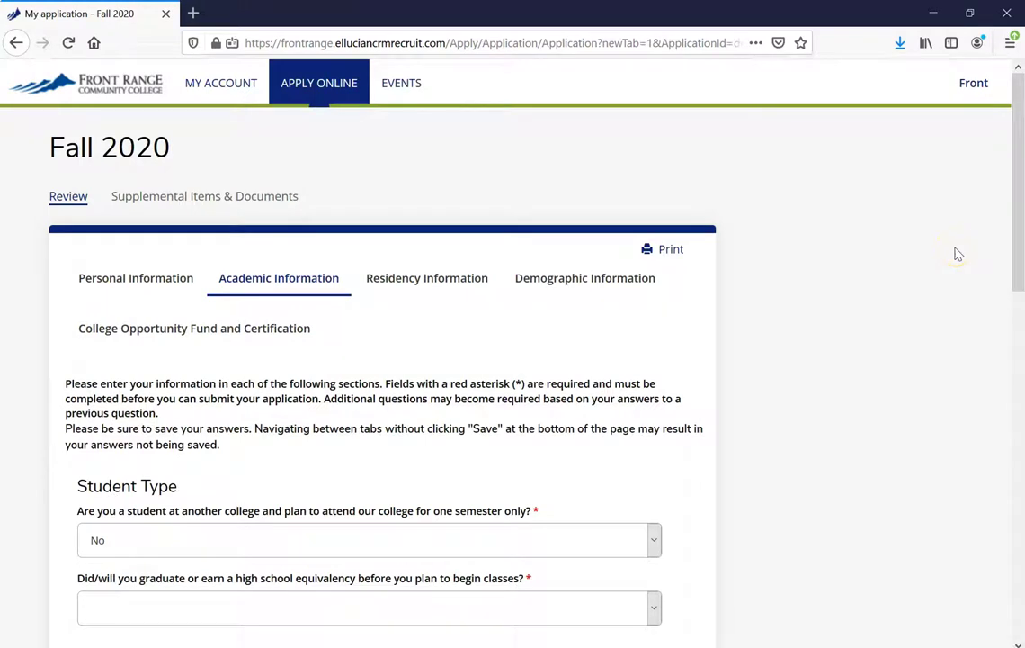
Answer that the applicant is a current high school student who will graduate.
scroll(958, 255, down, 2)
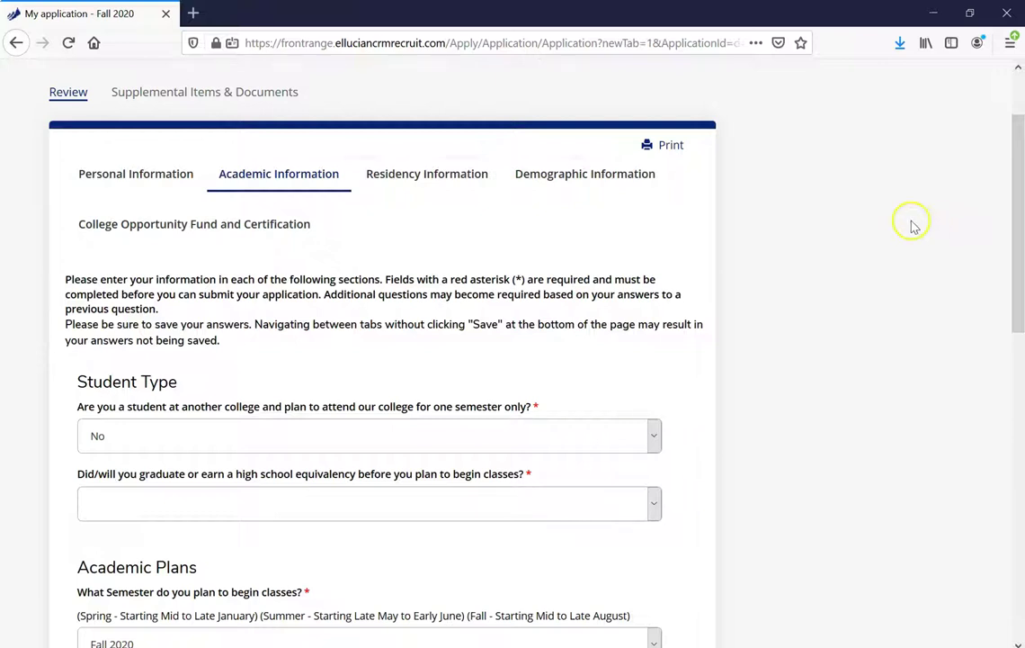
scroll(760, 286, down, 1)
click(654, 373)
click(654, 373)
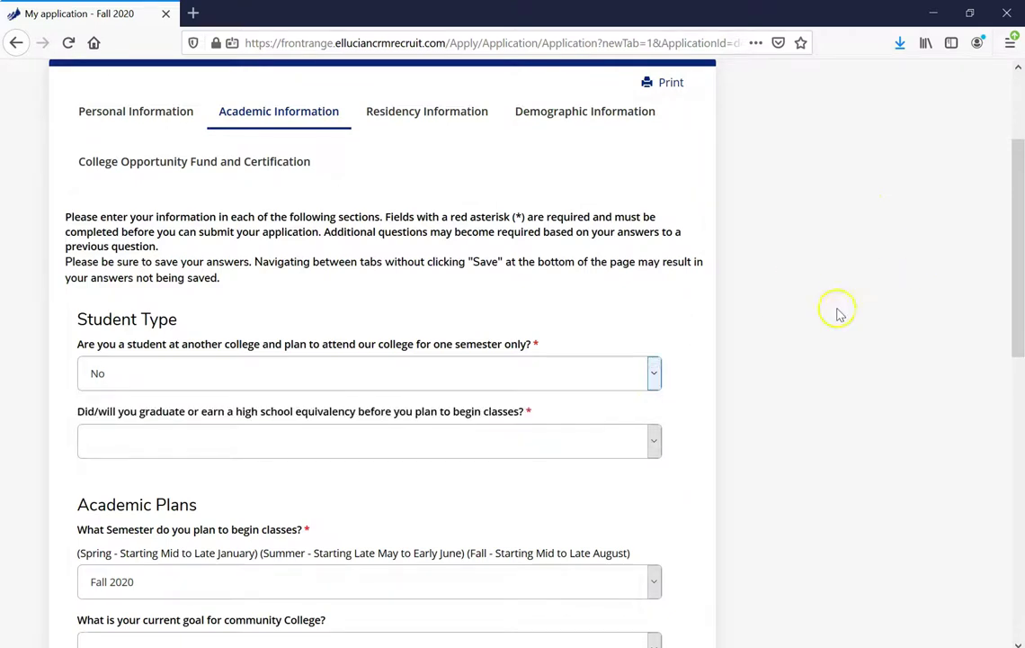
scroll(870, 257, down, 2)
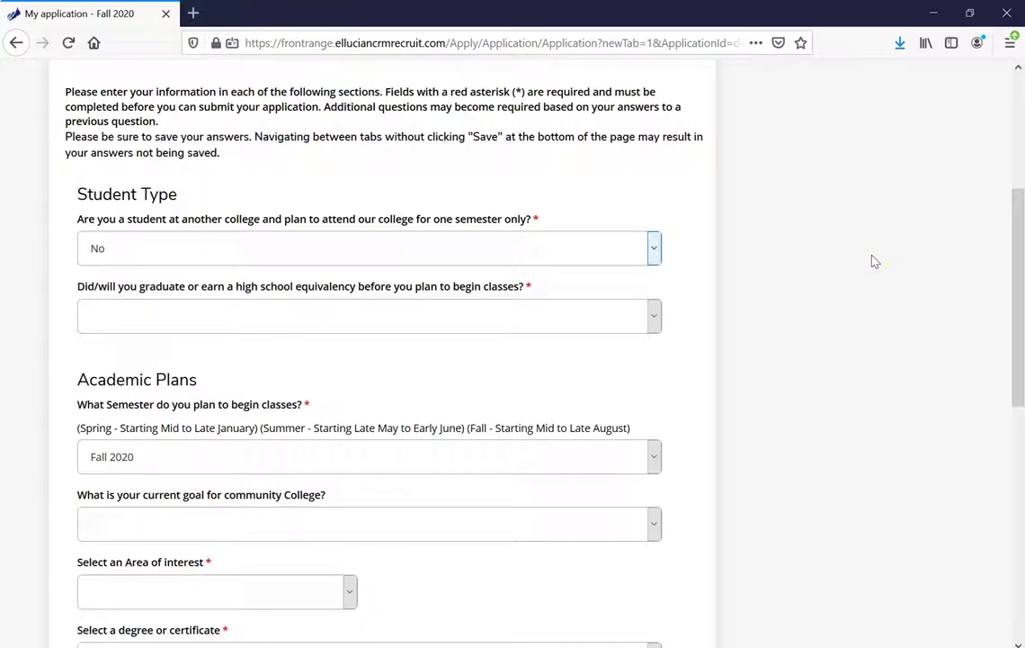
click(655, 321)
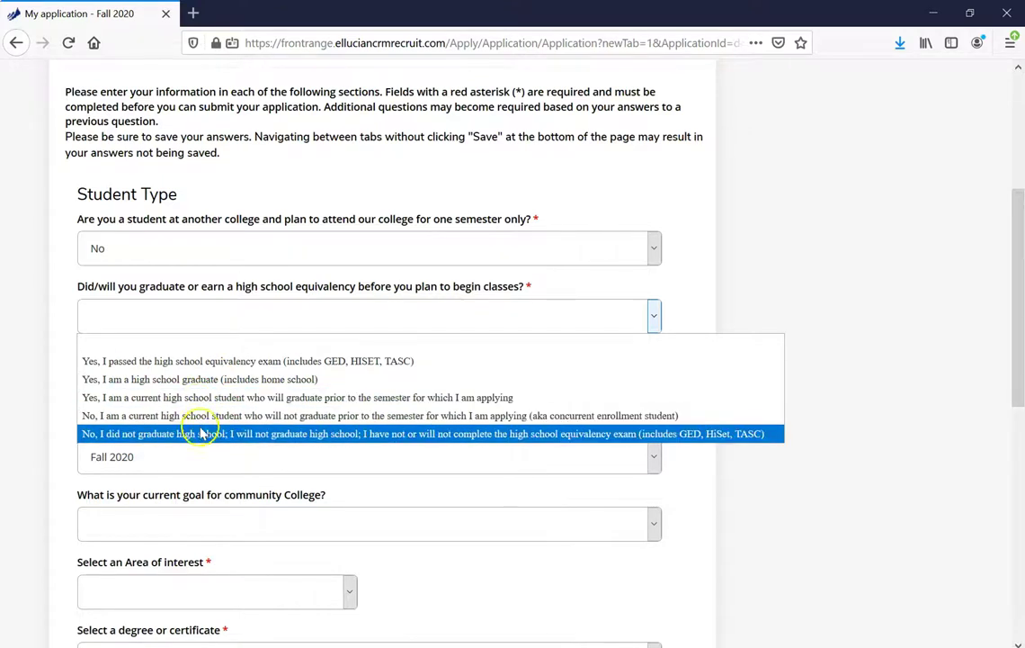
click(198, 397)
click(654, 316)
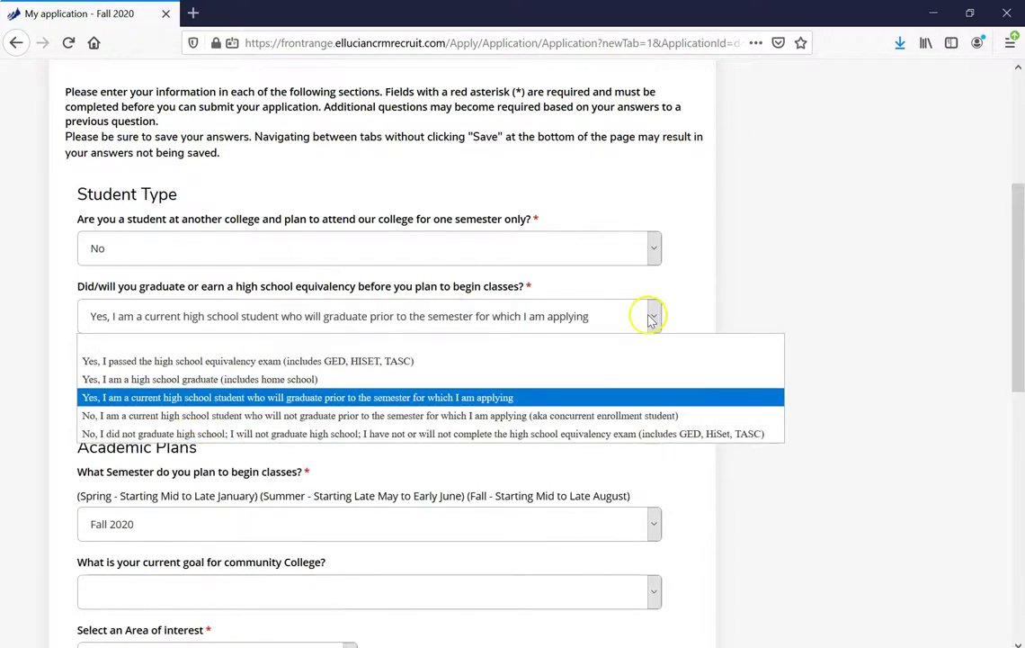
click(179, 397)
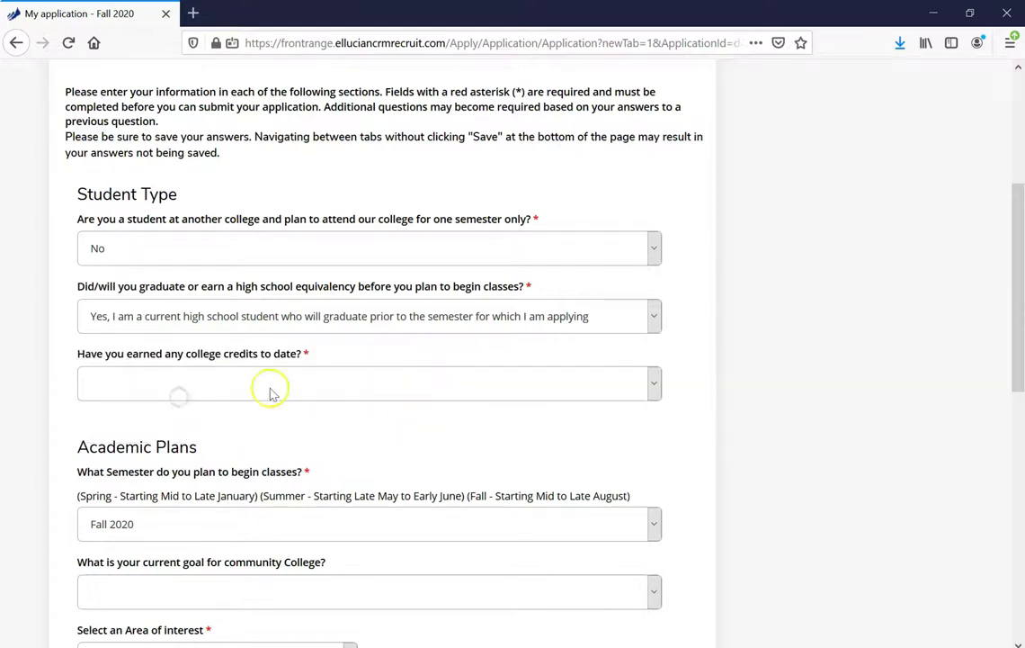
Set earned college credits to Yes, earned 'While still in High School.'.
click(659, 383)
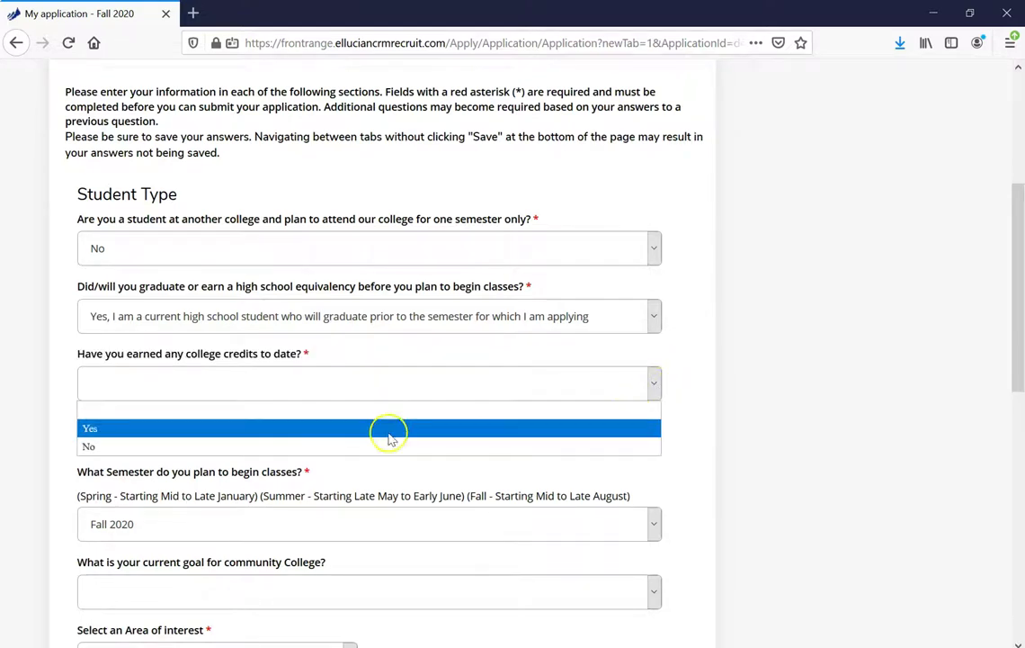
click(154, 432)
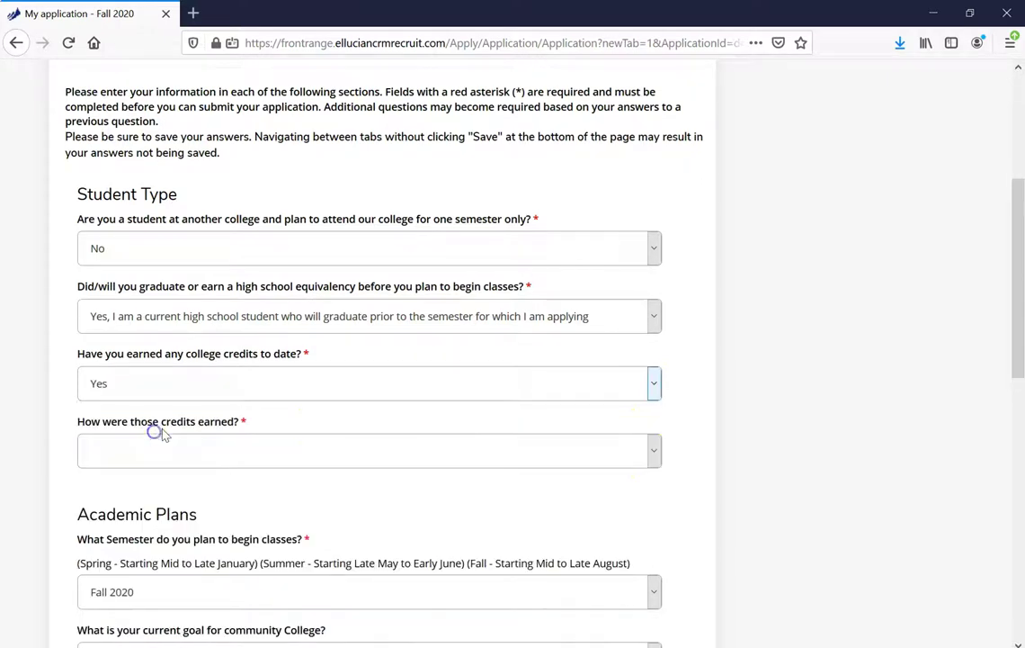
click(651, 452)
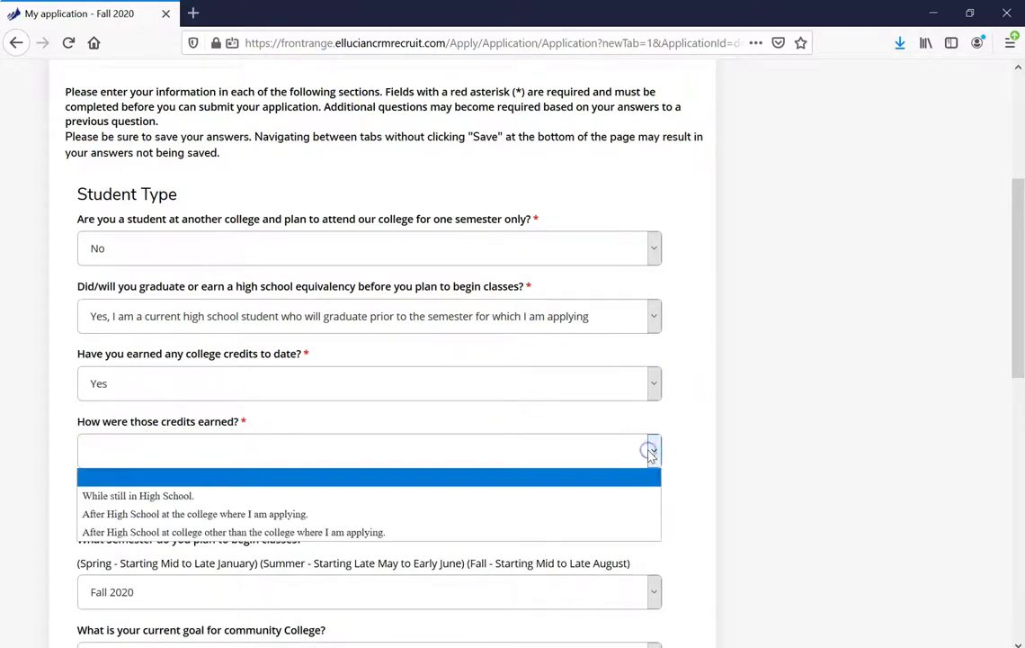
click(139, 500)
scroll(861, 511, down, 3)
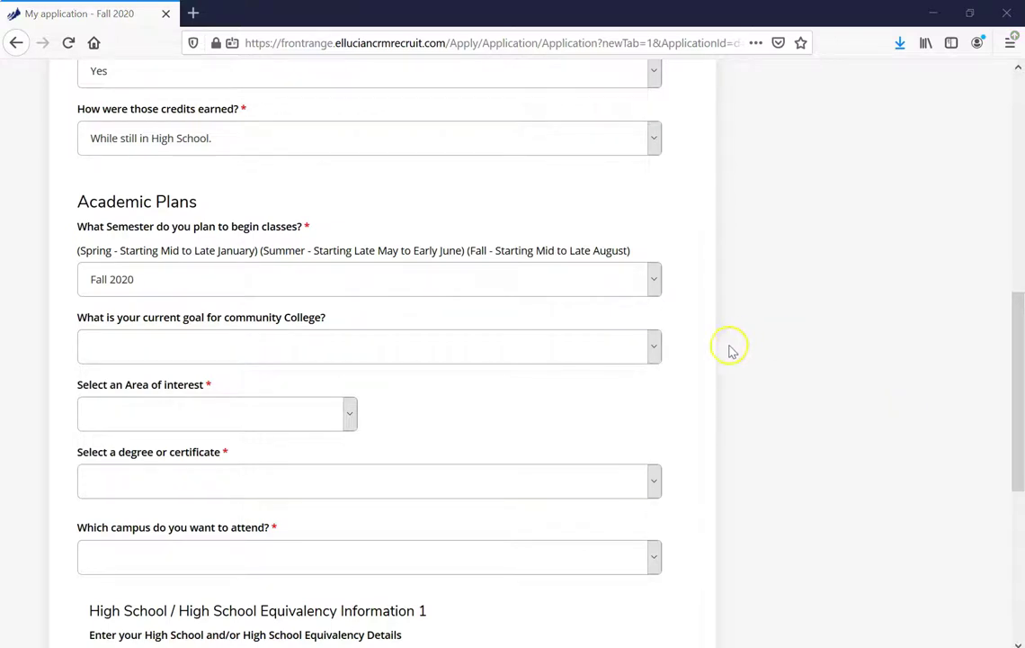
Choose 'Earn a degree to transfer to a 4-year college/university' as the goal, leaving area of interest blank.
click(655, 346)
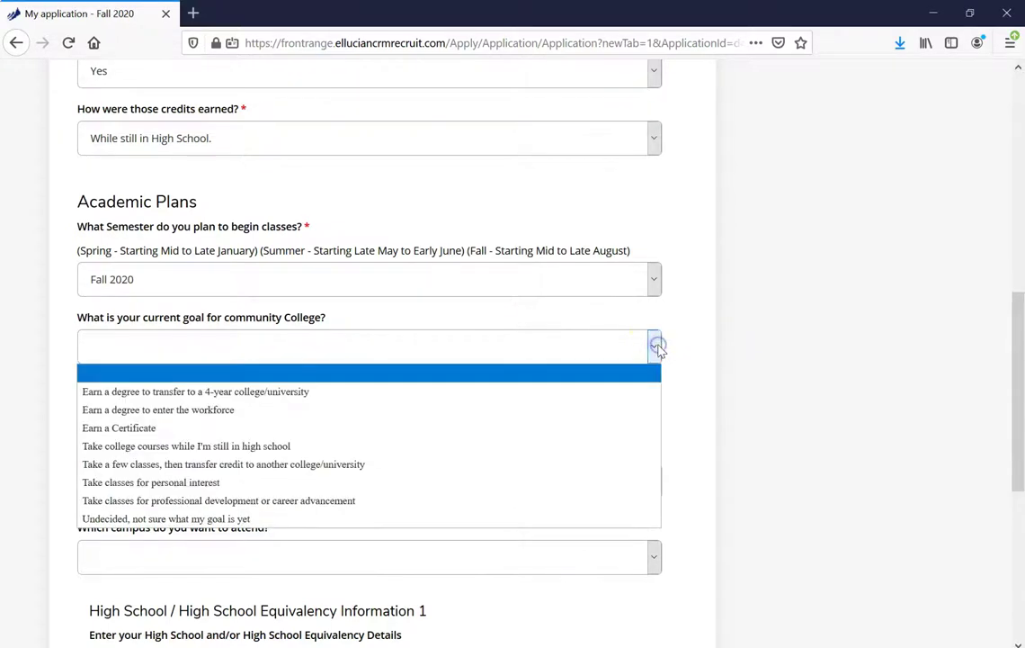
click(220, 391)
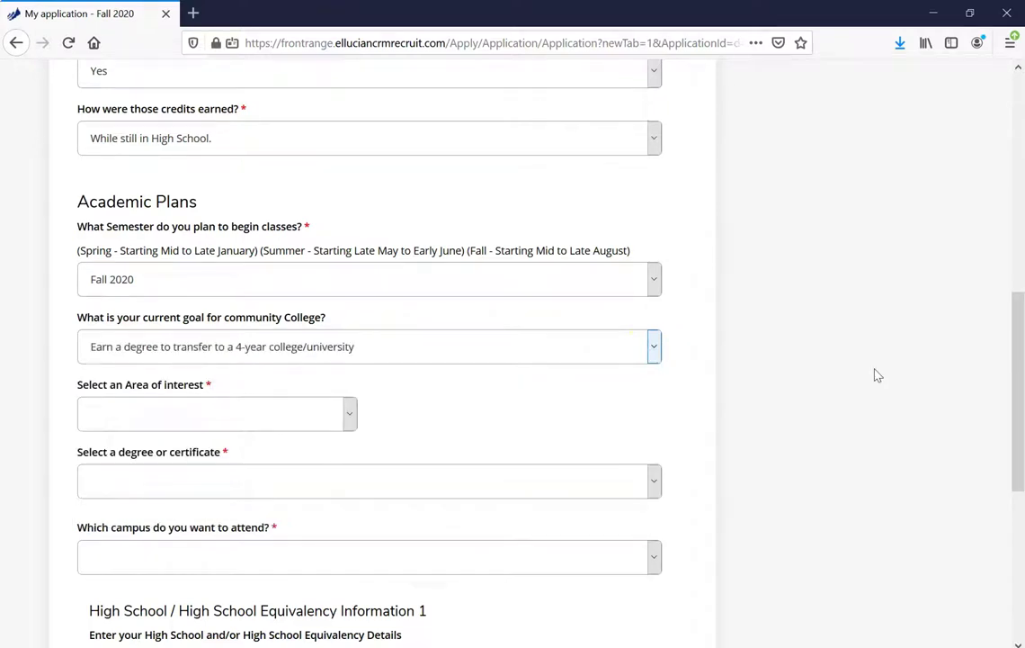
click(346, 413)
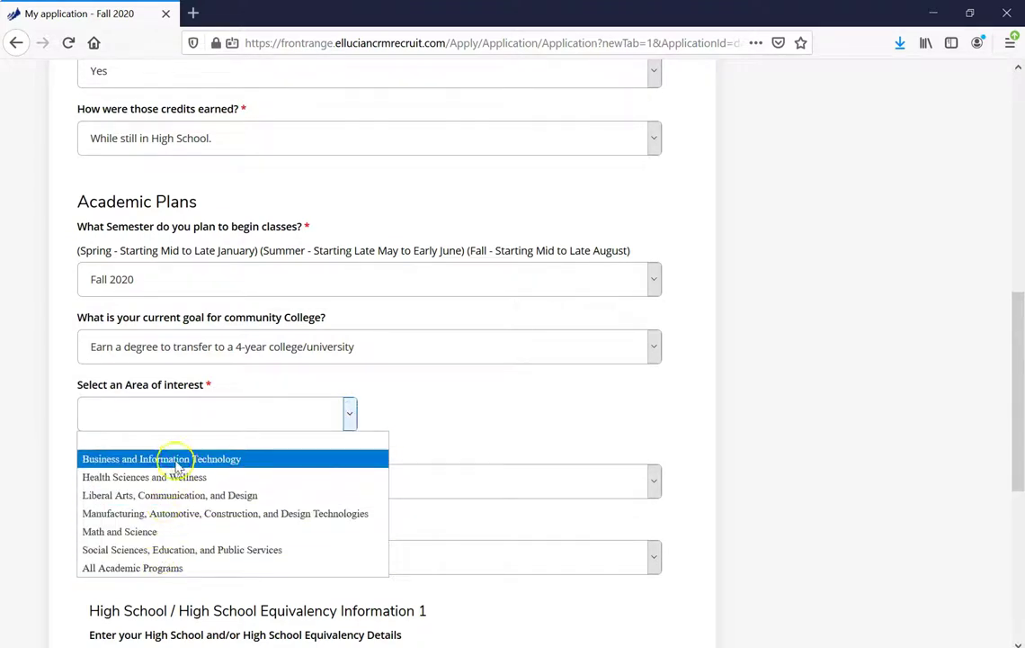
click(64, 377)
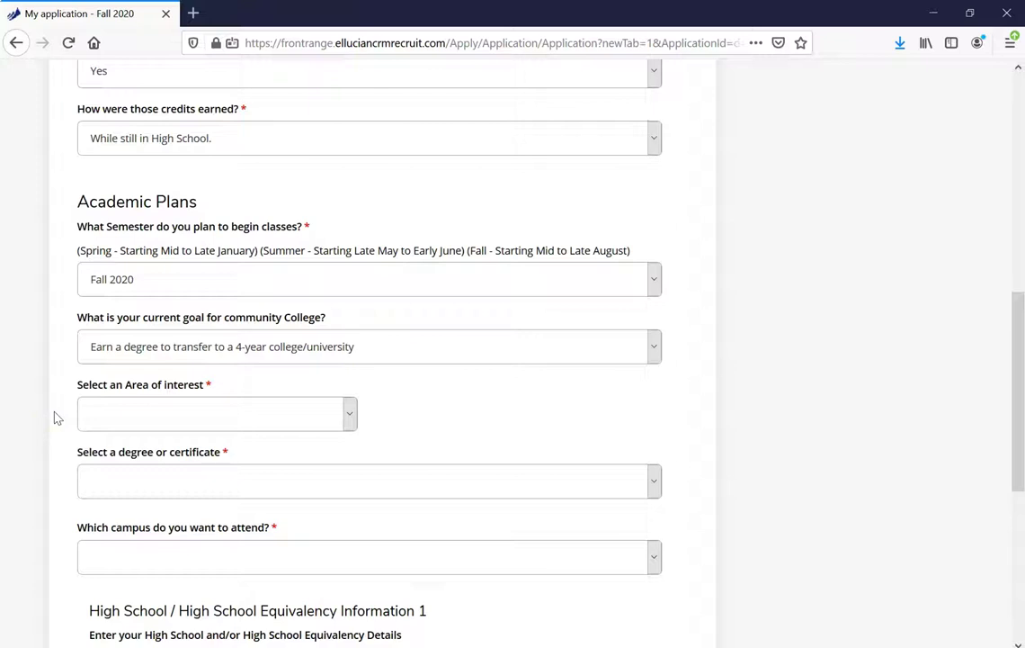
click(59, 417)
click(64, 396)
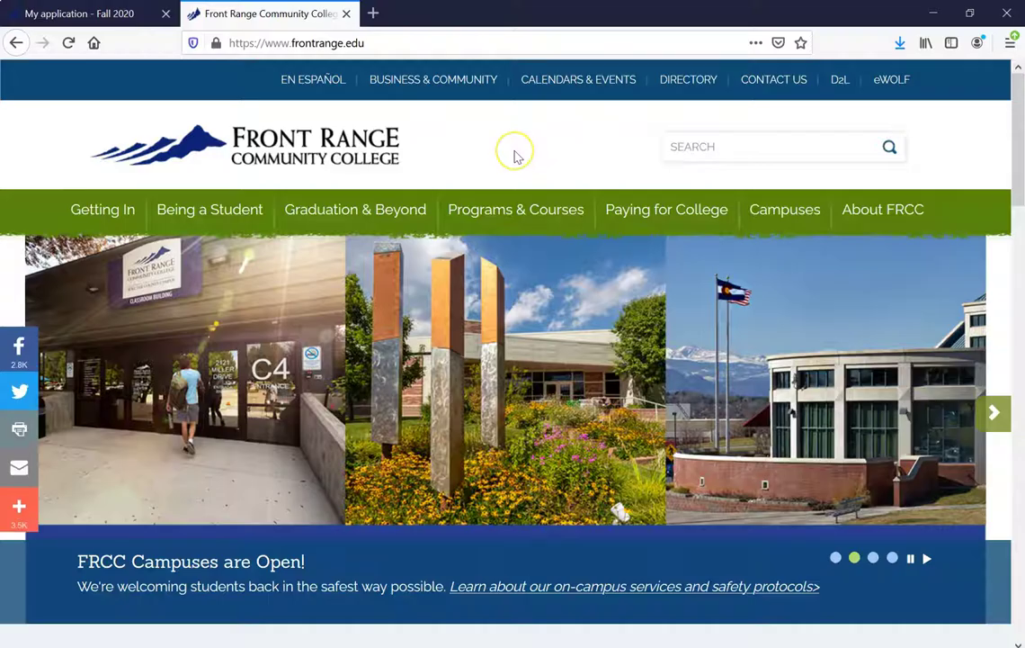
Open Academic Programs from Programs & Courses and go to See All Programs.
scroll(517, 156, down, 1)
scroll(517, 155, up, 1)
click(539, 156)
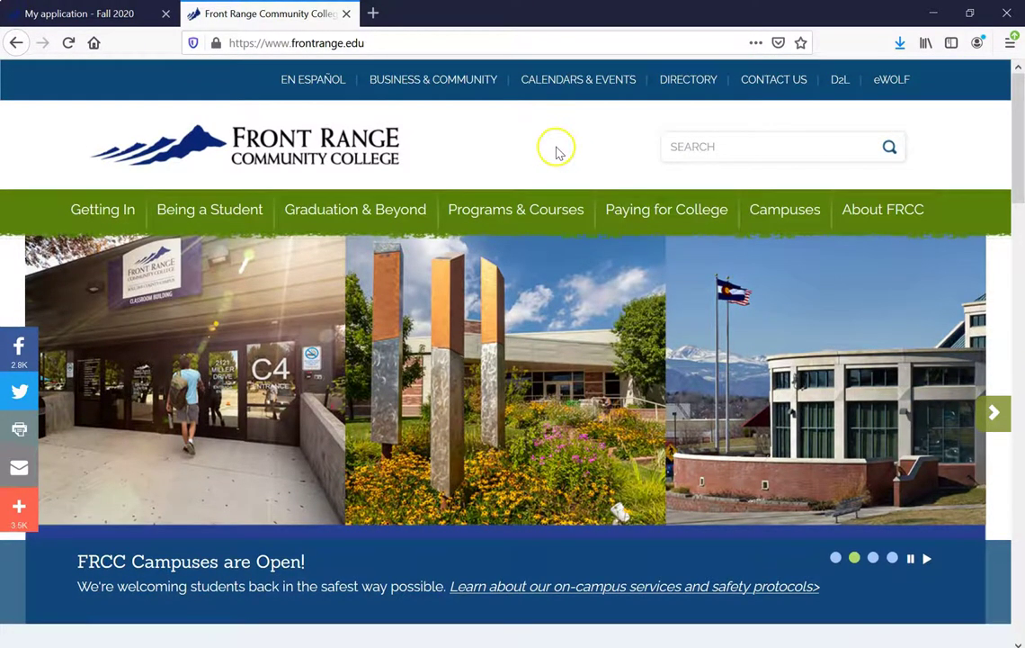
mouse_move(504, 220)
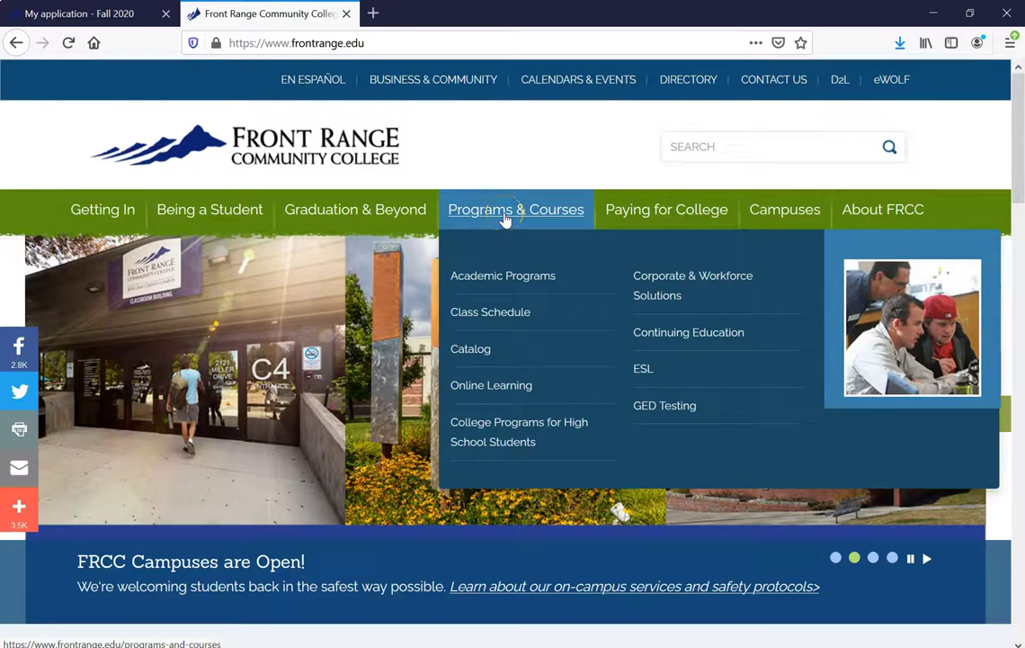
click(496, 281)
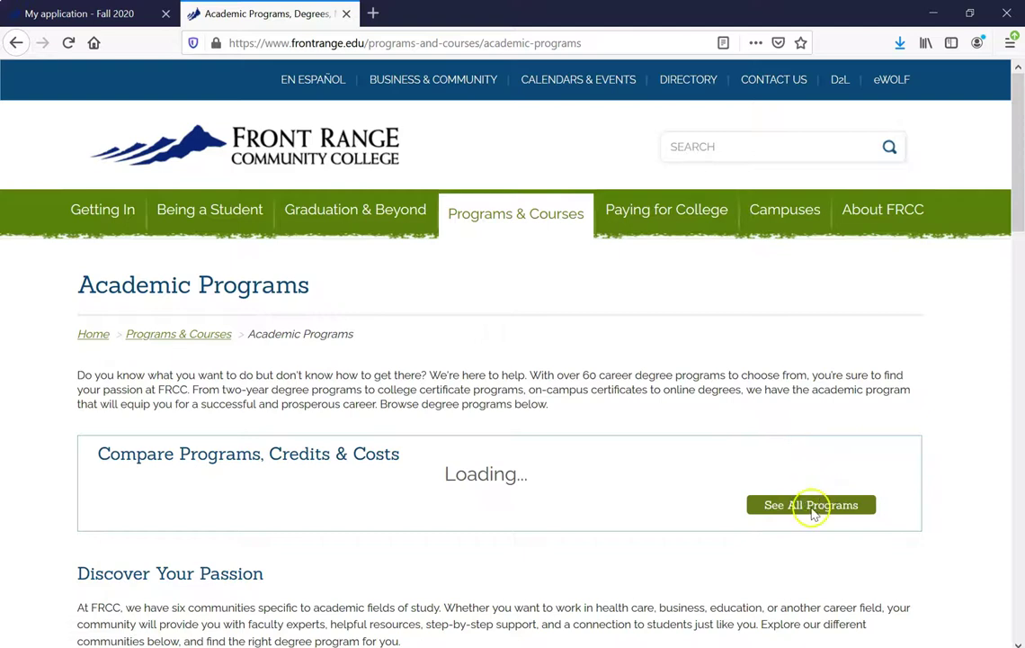
click(811, 507)
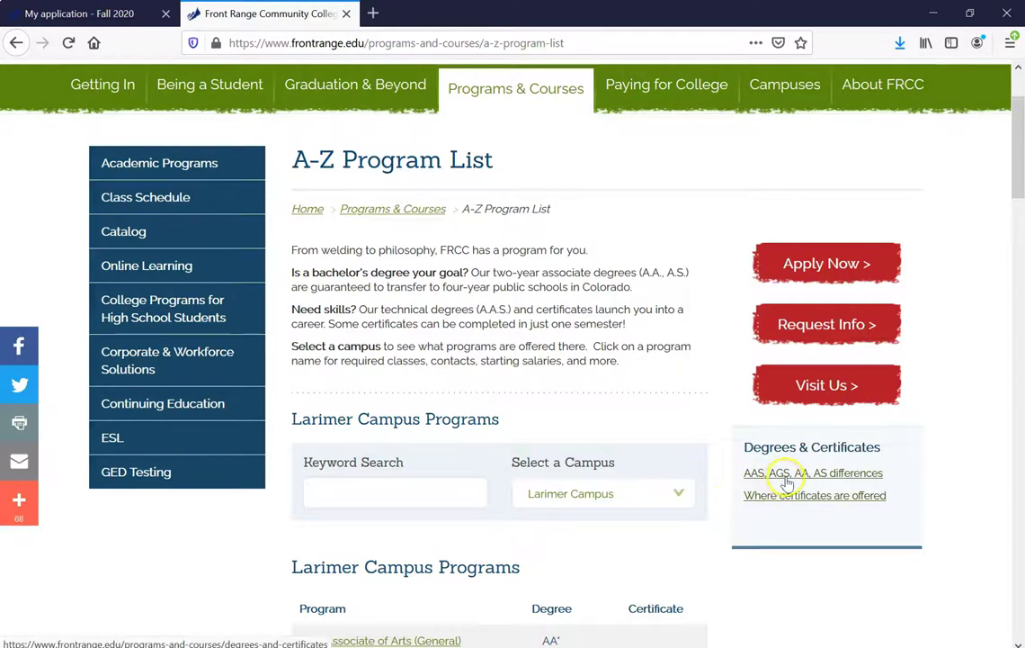
Open the AAS, AGS, AA, AS differences page and expand the A.A. and A.S. sections.
click(833, 473)
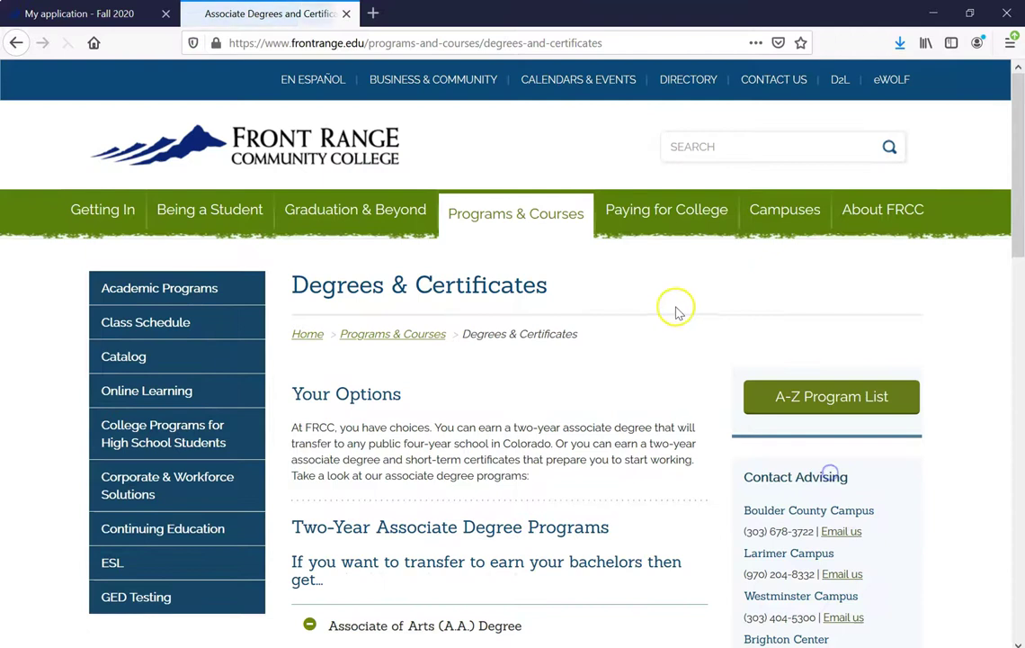
scroll(754, 307, down, 1)
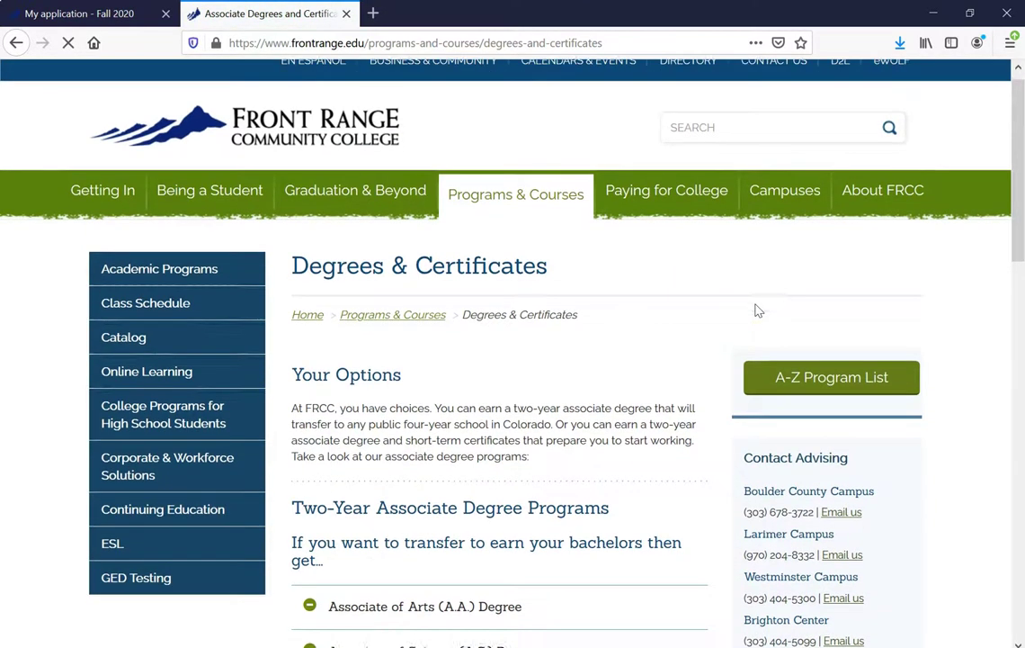
scroll(717, 286, down, 1)
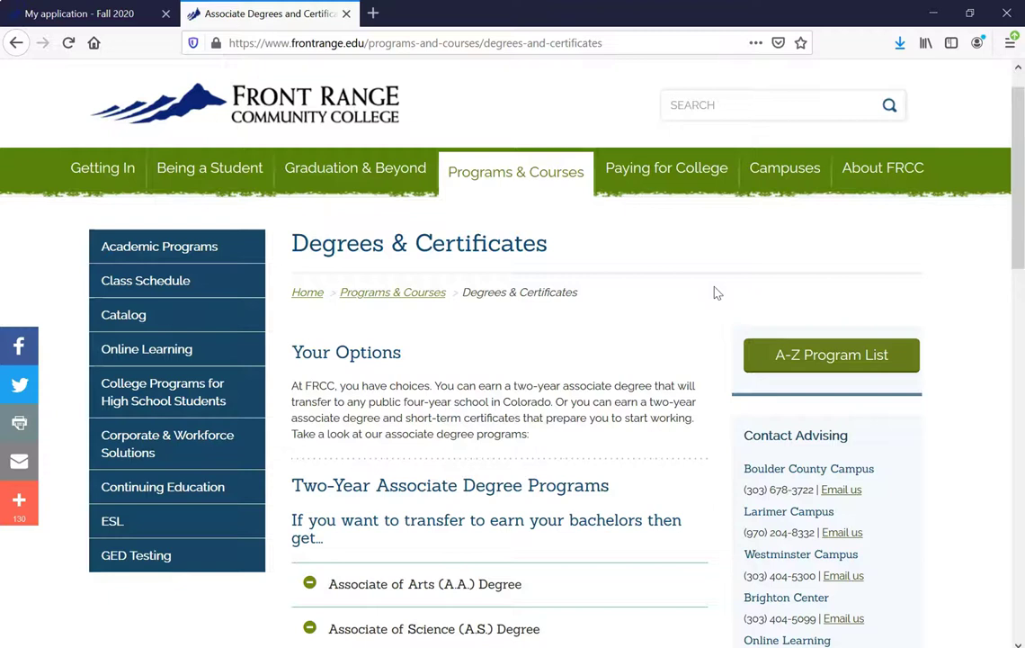
scroll(717, 292, down, 4)
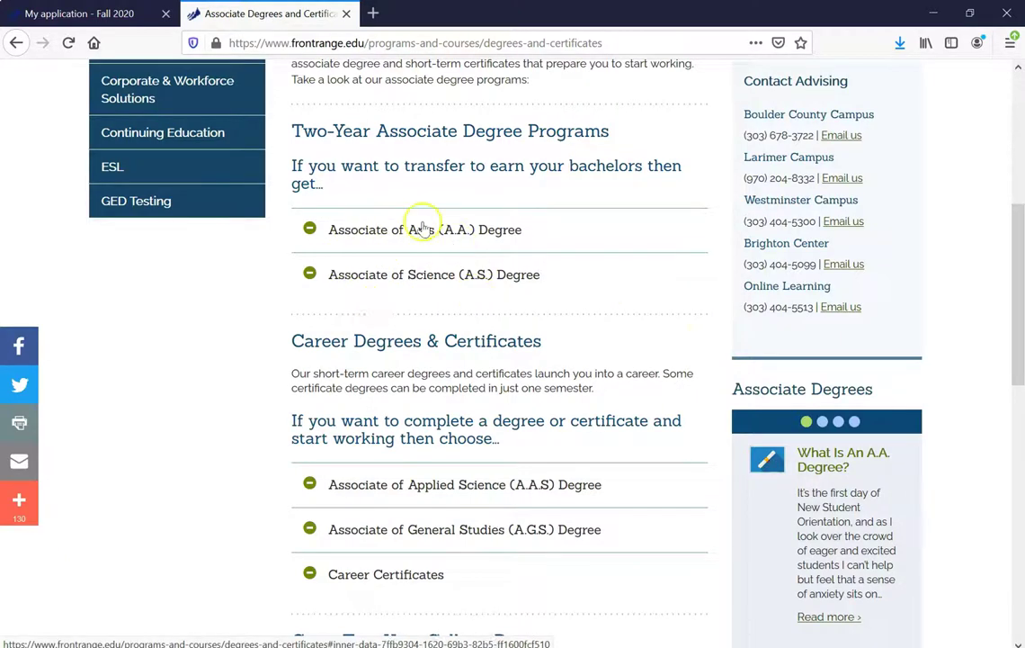
click(381, 232)
scroll(382, 238, down, 5)
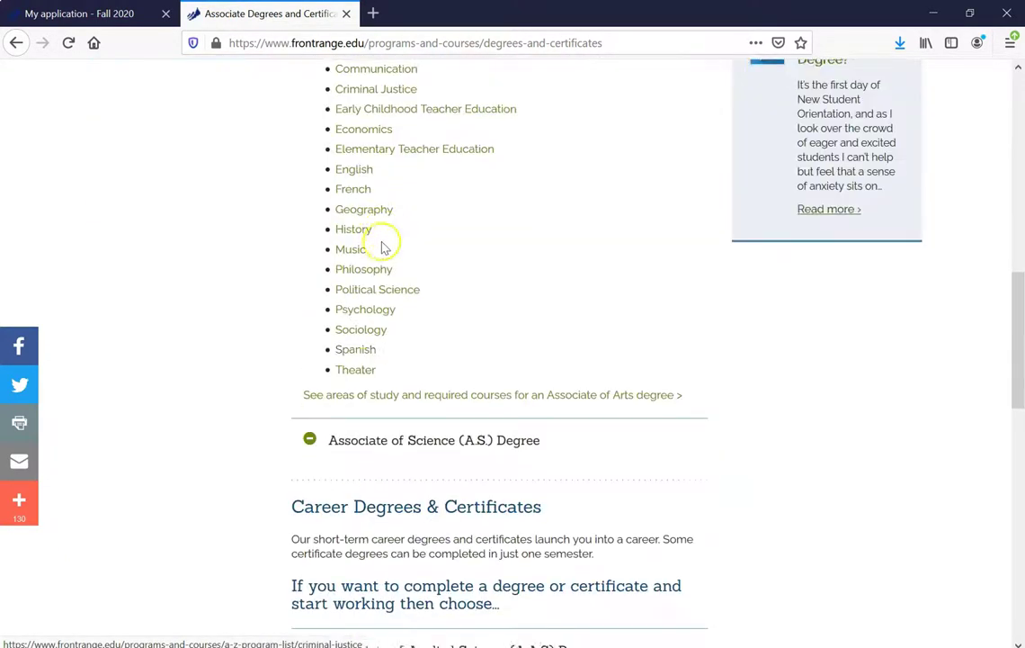
click(372, 432)
scroll(723, 253, down, 4)
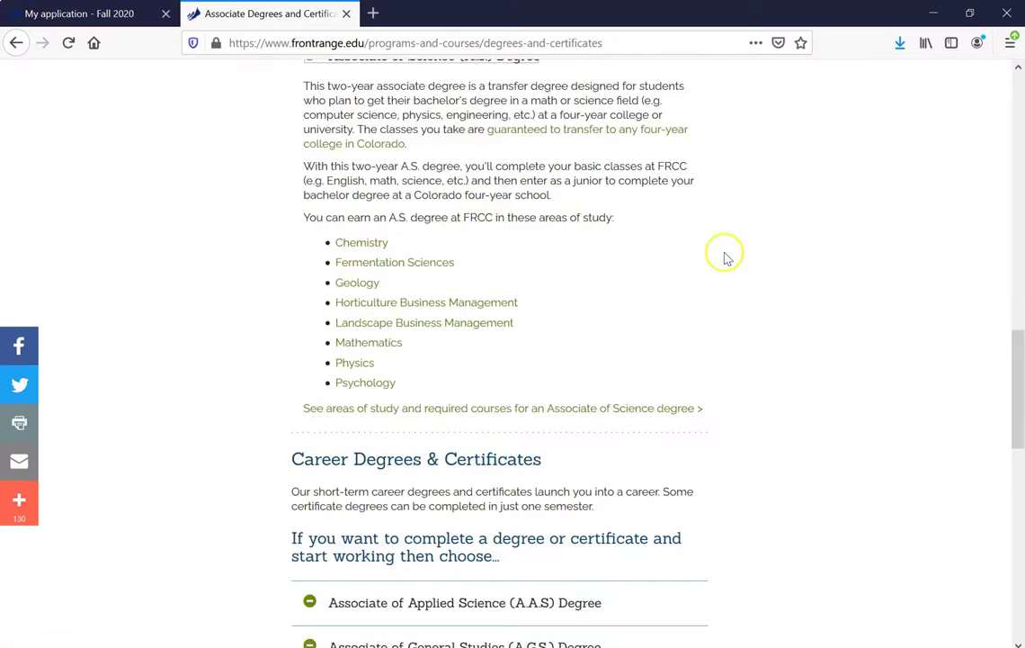
scroll(729, 288, down, 2)
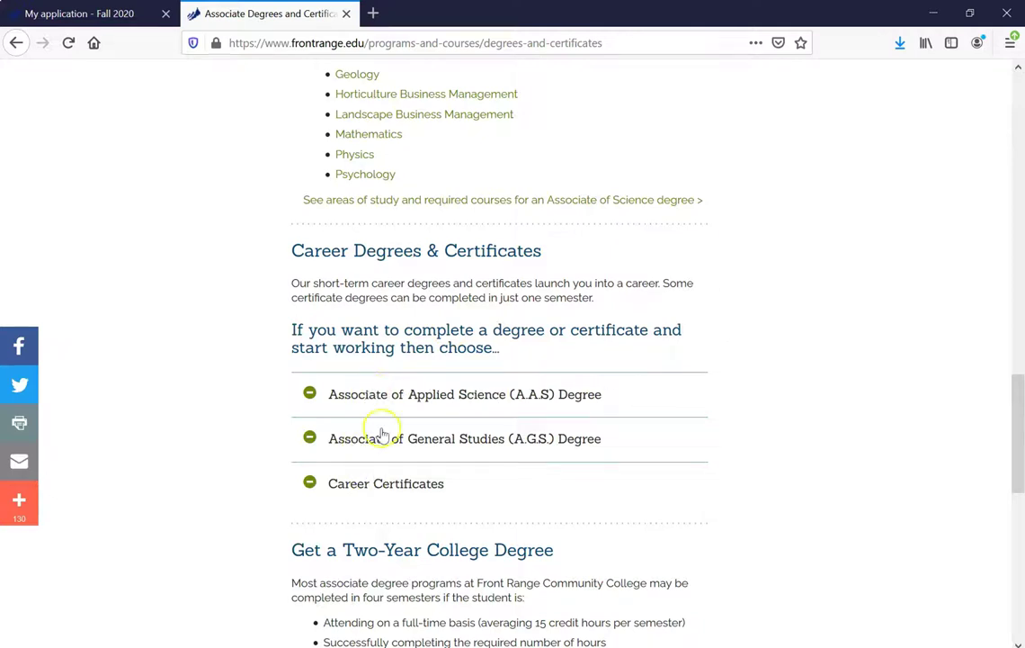
Expand the A.A.S., A.G.S. and Career Certificates sections, then return to the top.
click(363, 398)
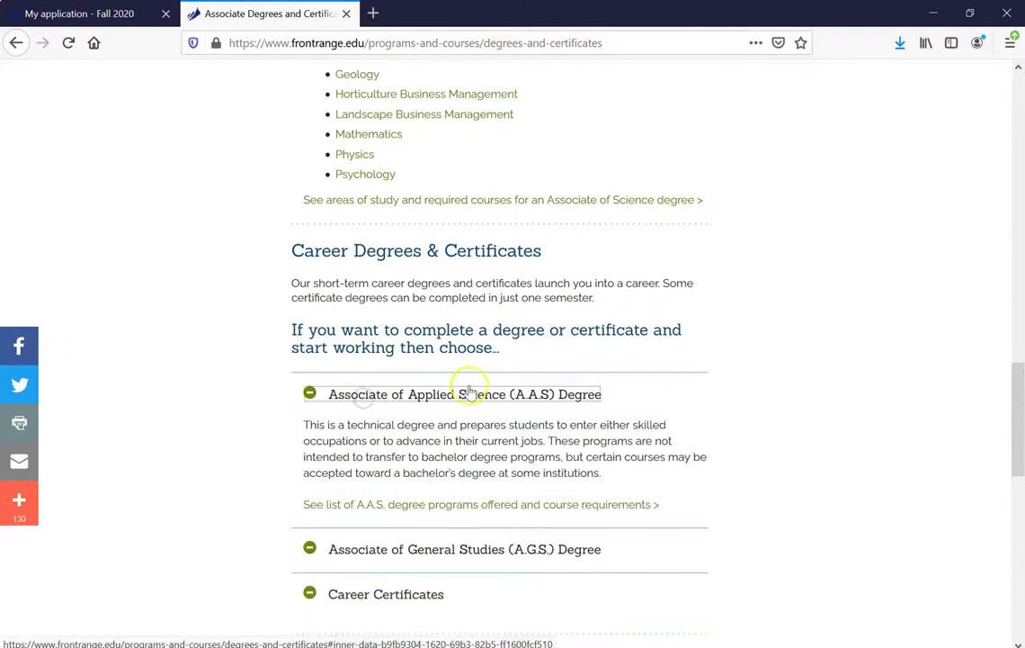
scroll(555, 362, down, 3)
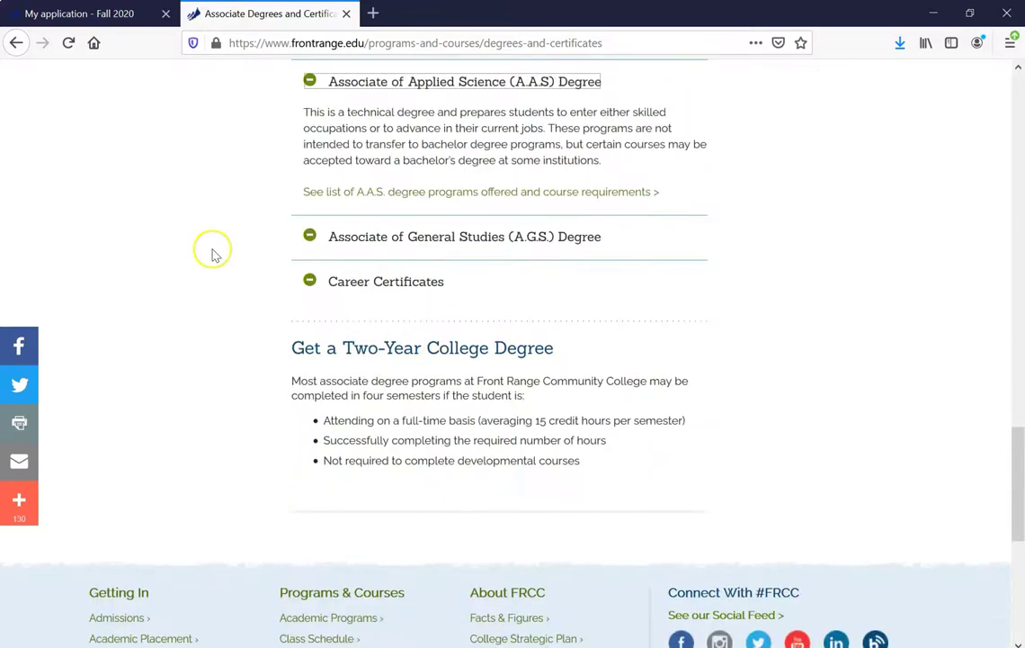
scroll(228, 258, up, 15)
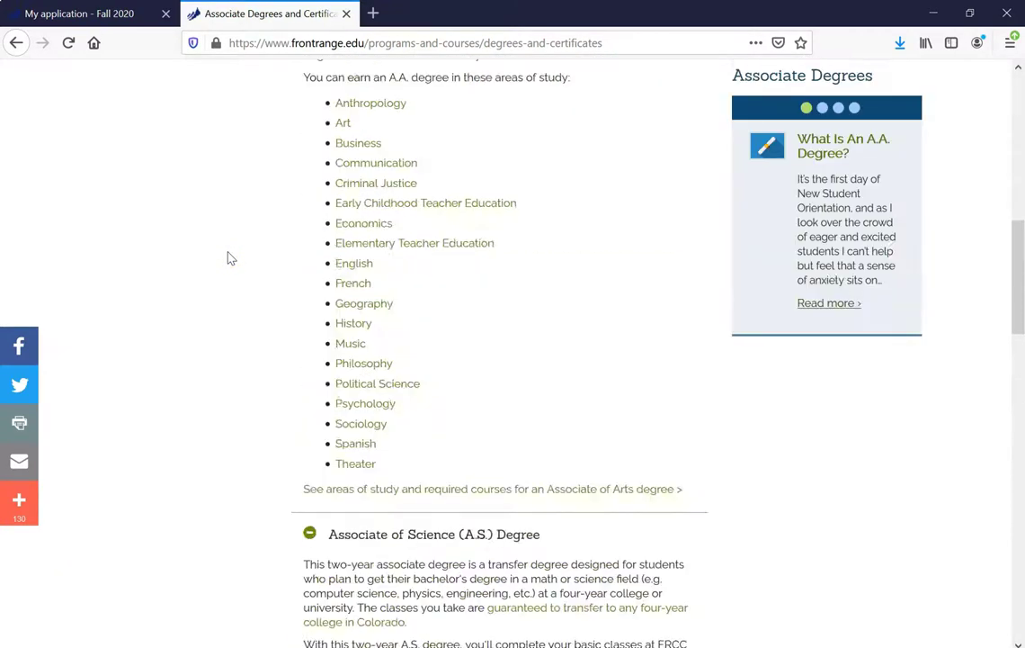
scroll(228, 257, up, 2)
scroll(254, 263, down, 10)
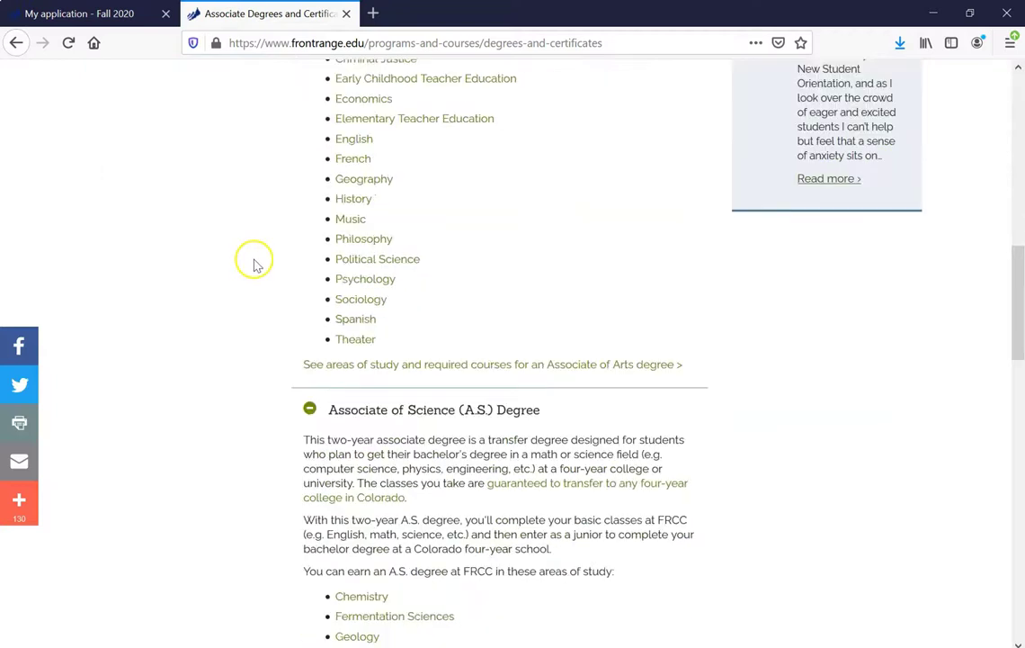
scroll(258, 265, down, 4)
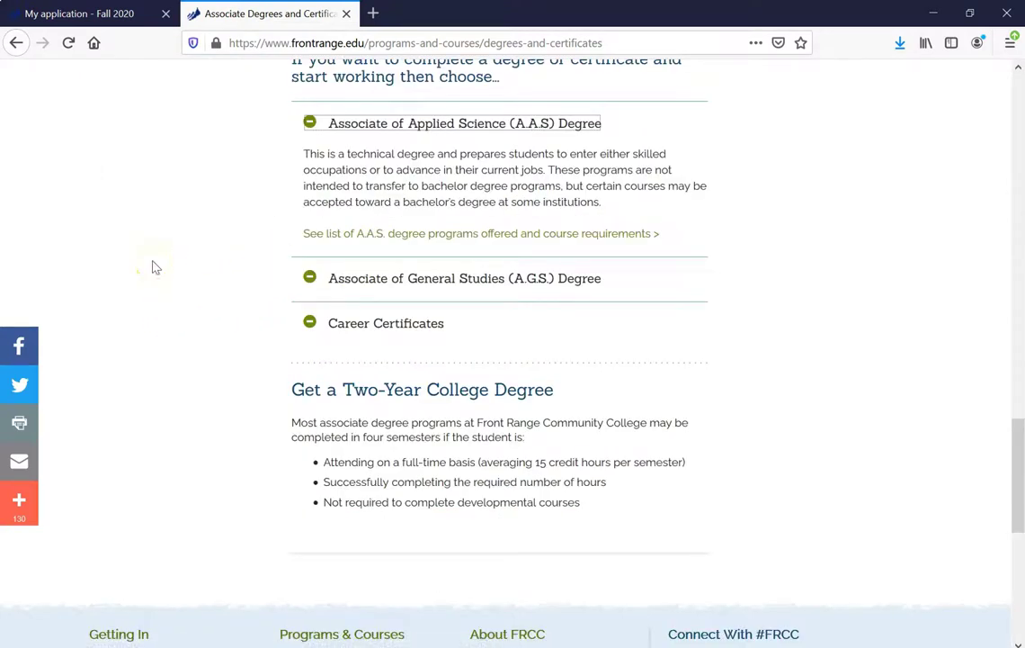
click(395, 279)
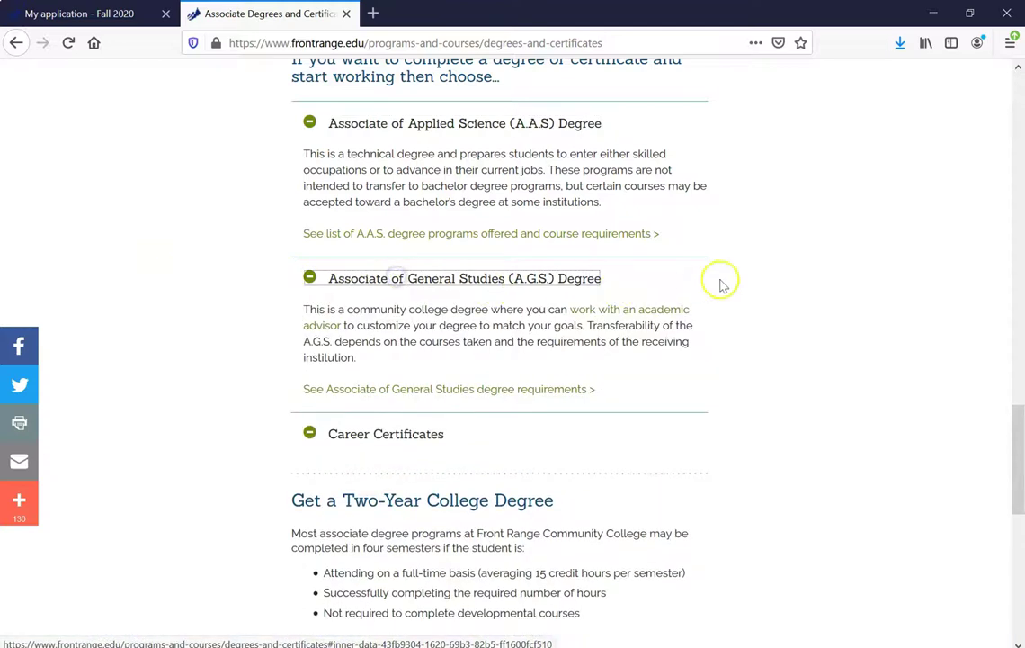
scroll(830, 281, down, 2)
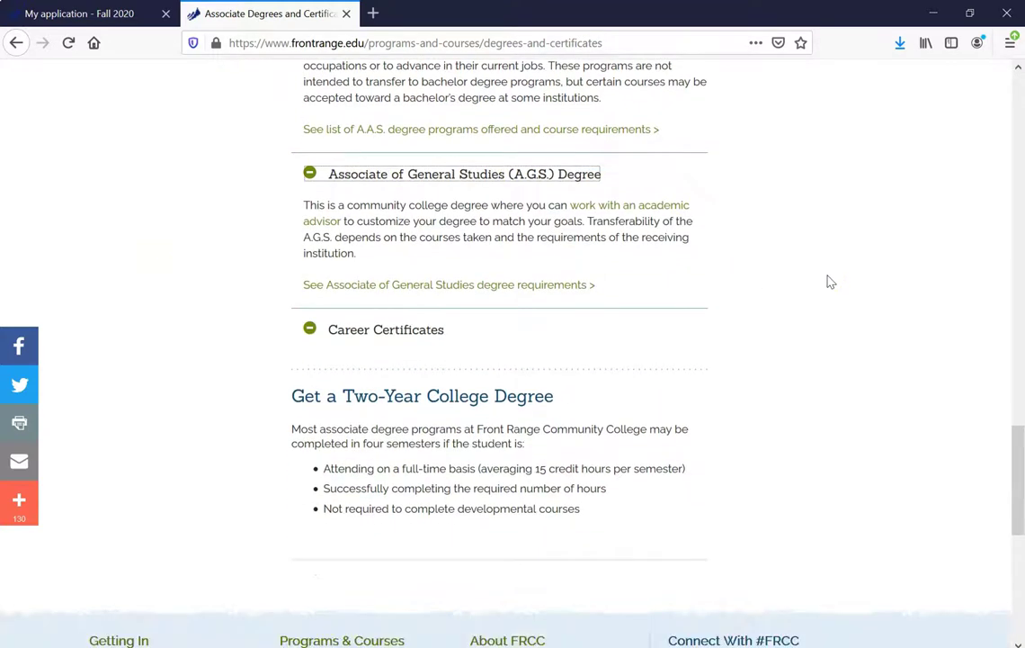
click(356, 337)
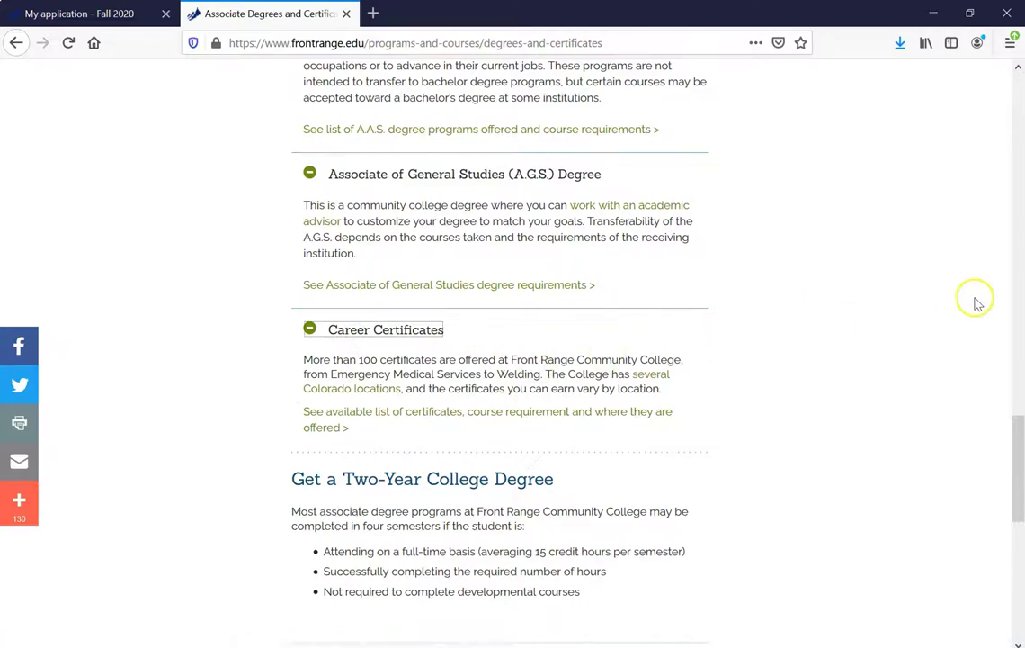
scroll(975, 332, down, 5)
scroll(971, 333, up, 5)
scroll(972, 335, up, 15)
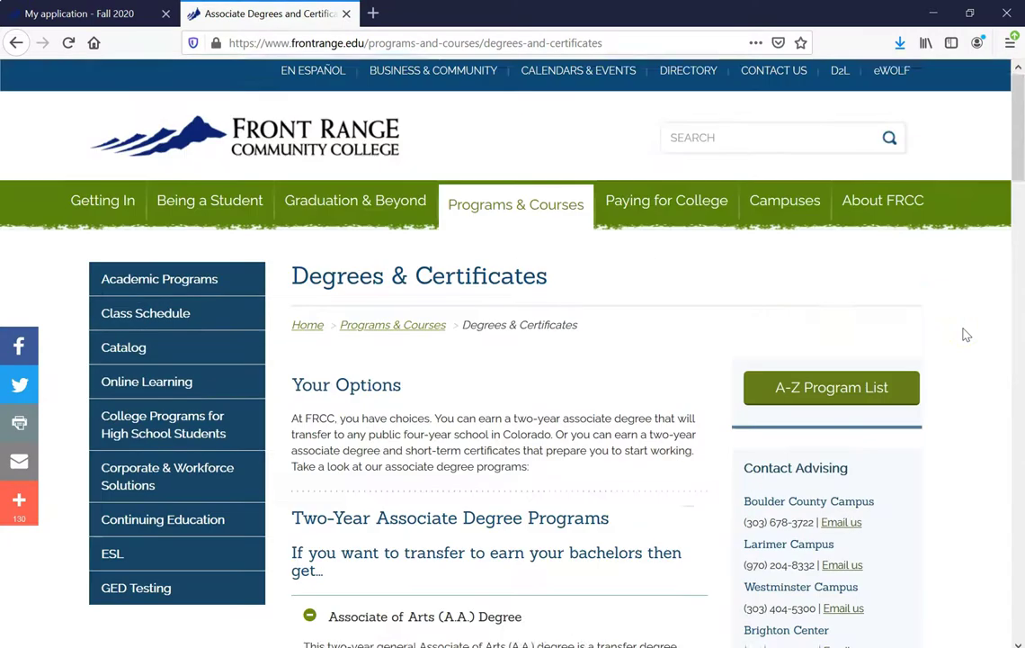
click(968, 324)
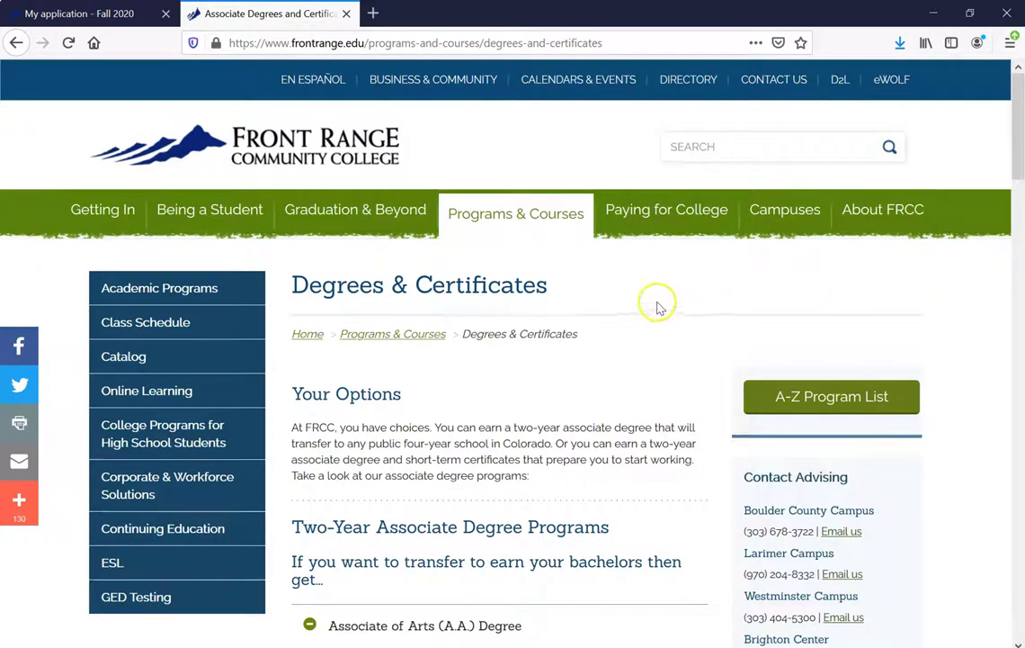
Browse the six Discover Your Passion community cards on Academic Programs.
mouse_move(496, 220)
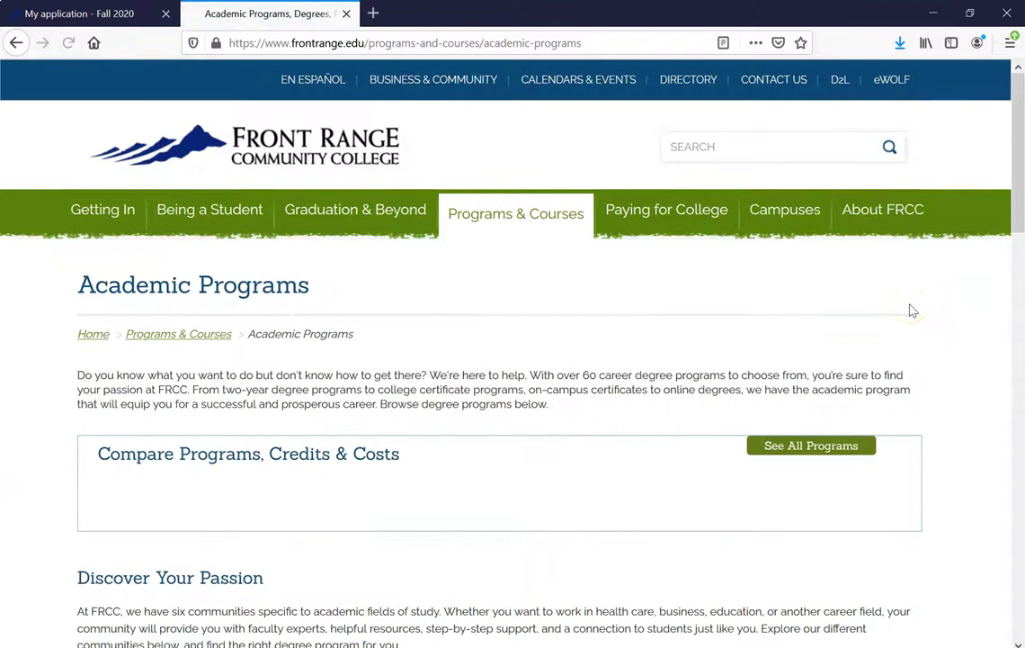
scroll(912, 310, down, 3)
click(941, 254)
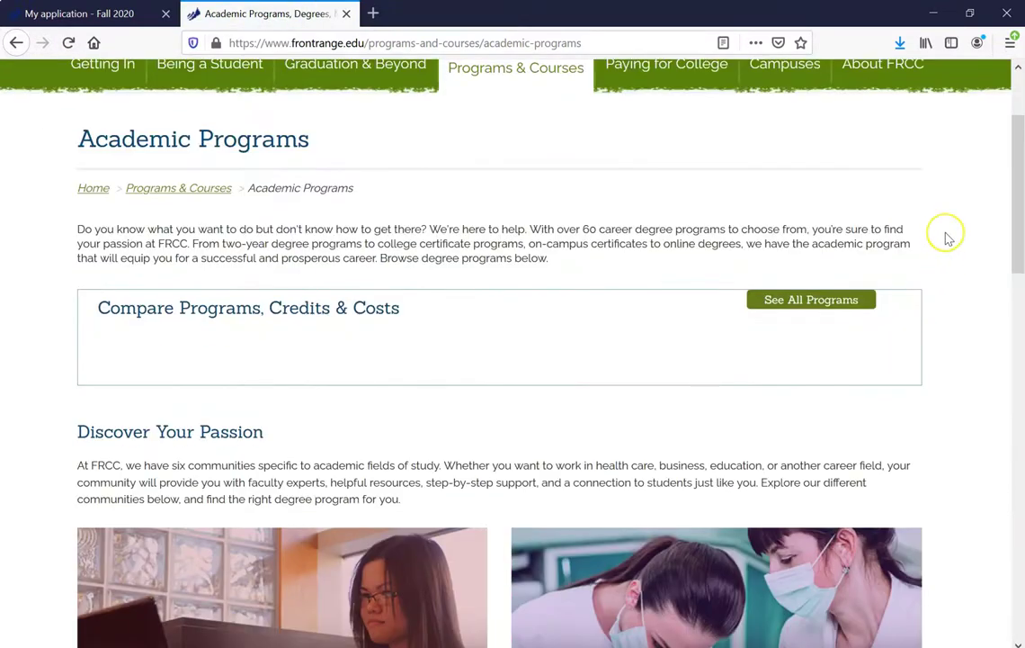
scroll(950, 232, down, 1)
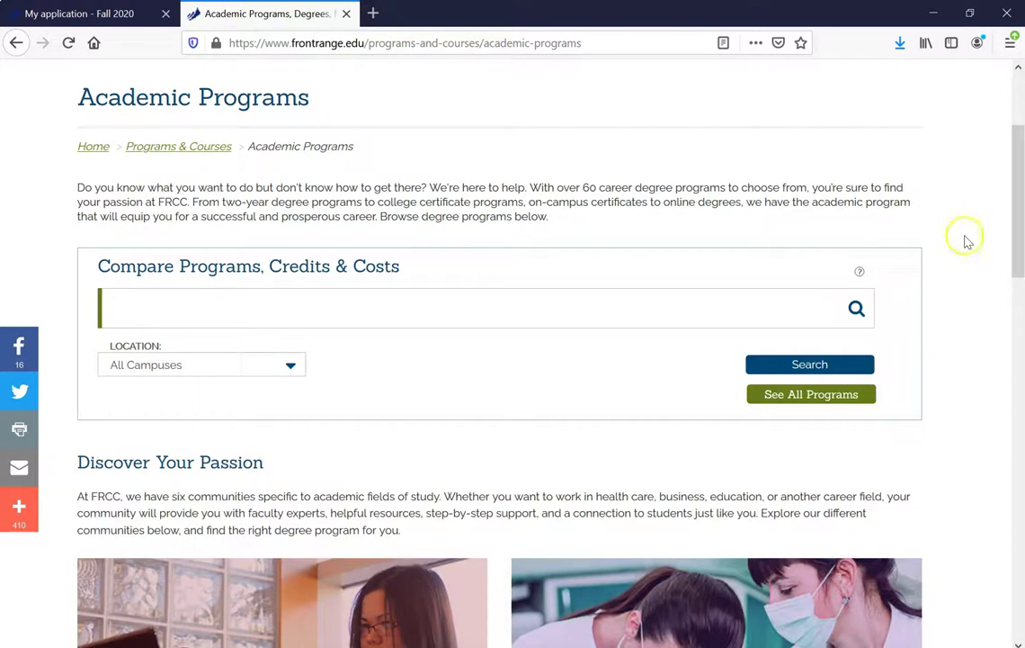
scroll(1005, 241, down, 5)
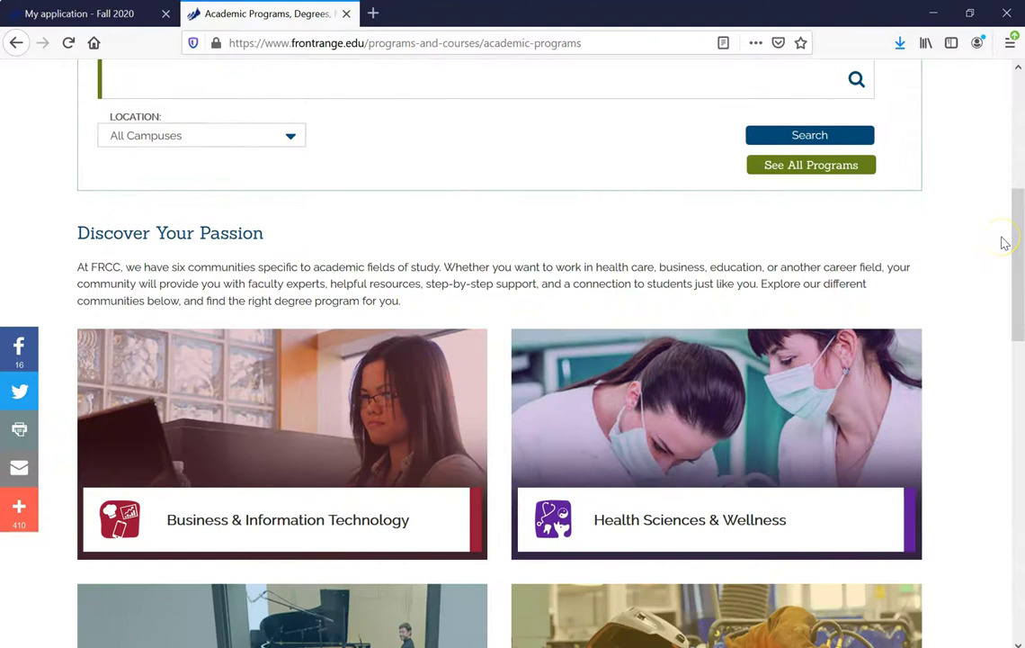
scroll(980, 236, down, 1)
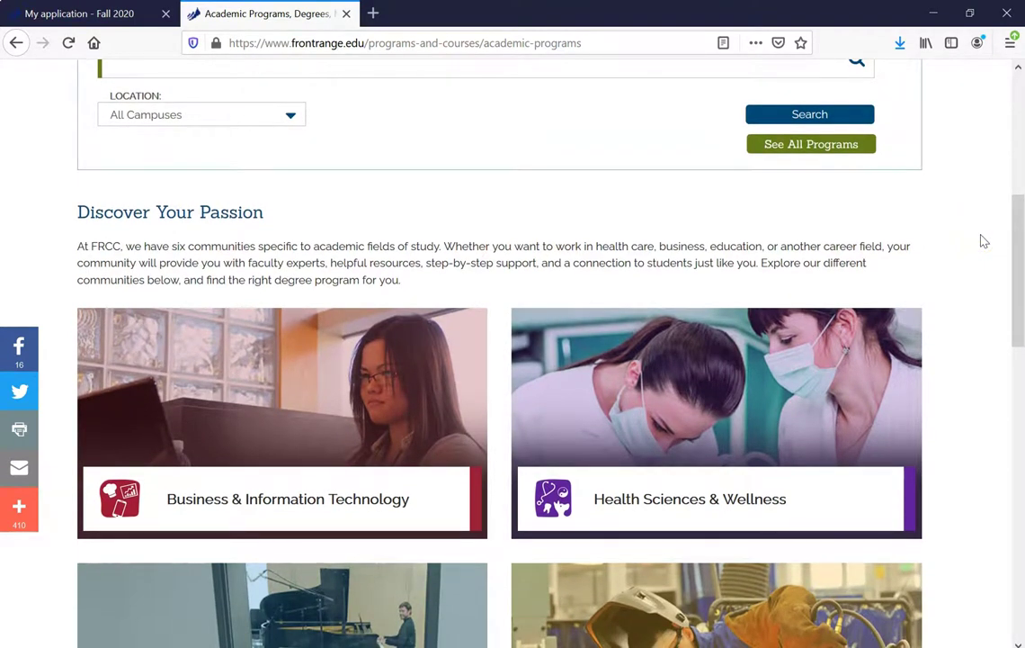
scroll(984, 241, down, 5)
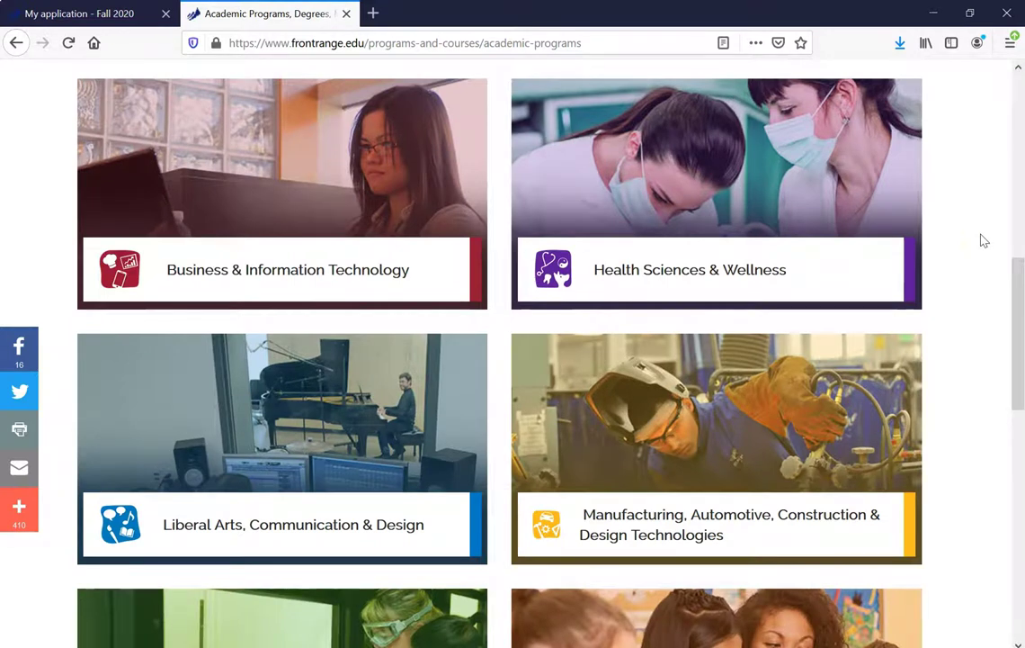
scroll(985, 241, down, 3)
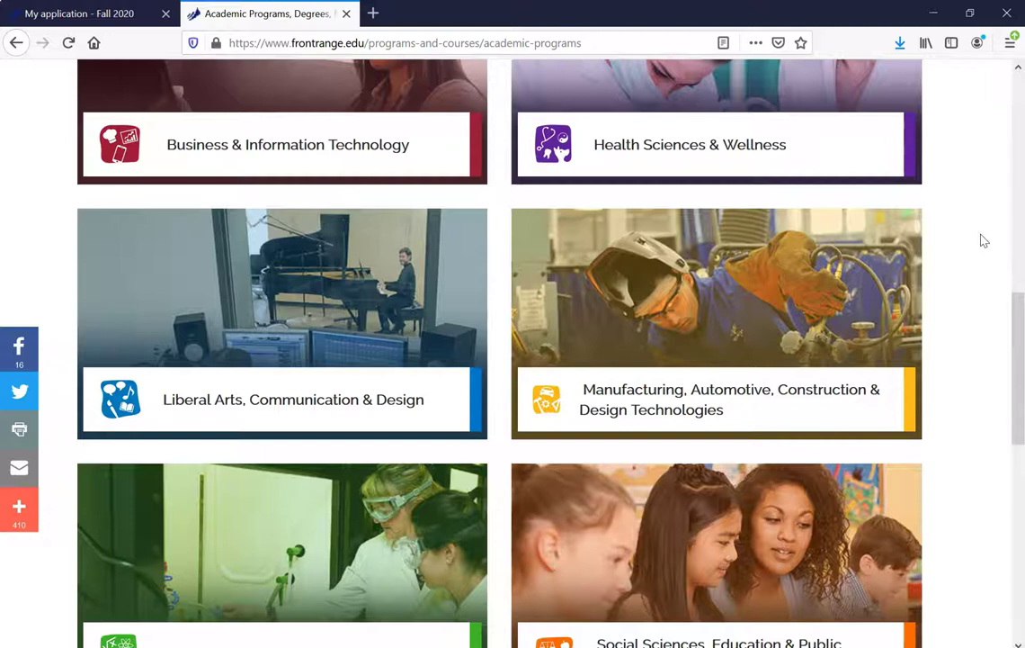
scroll(984, 243, down, 3)
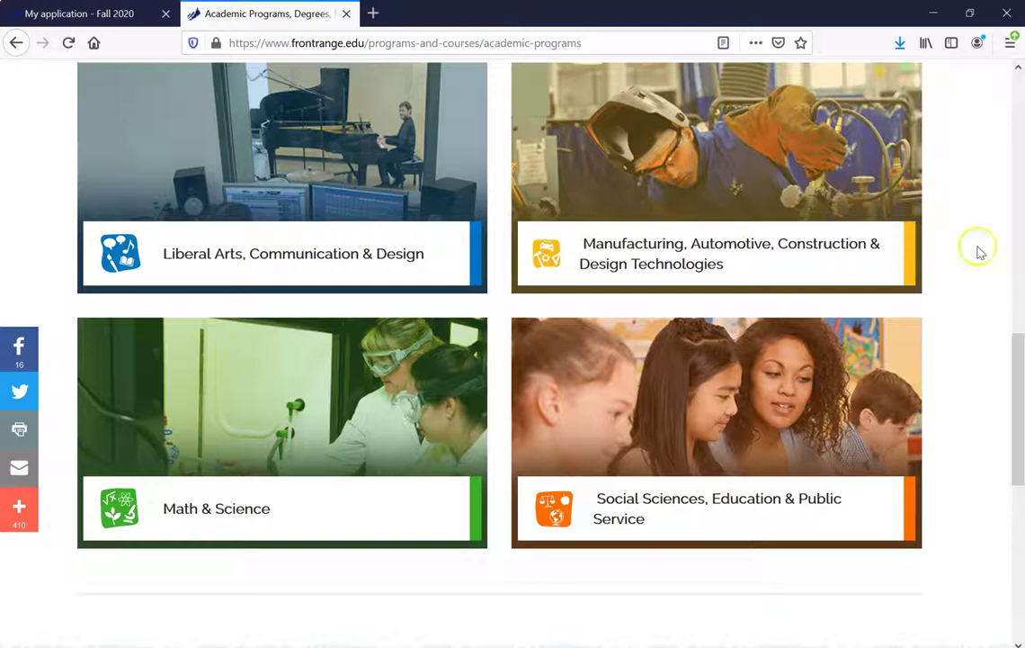
scroll(959, 290, up, 5)
scroll(961, 291, up, 4)
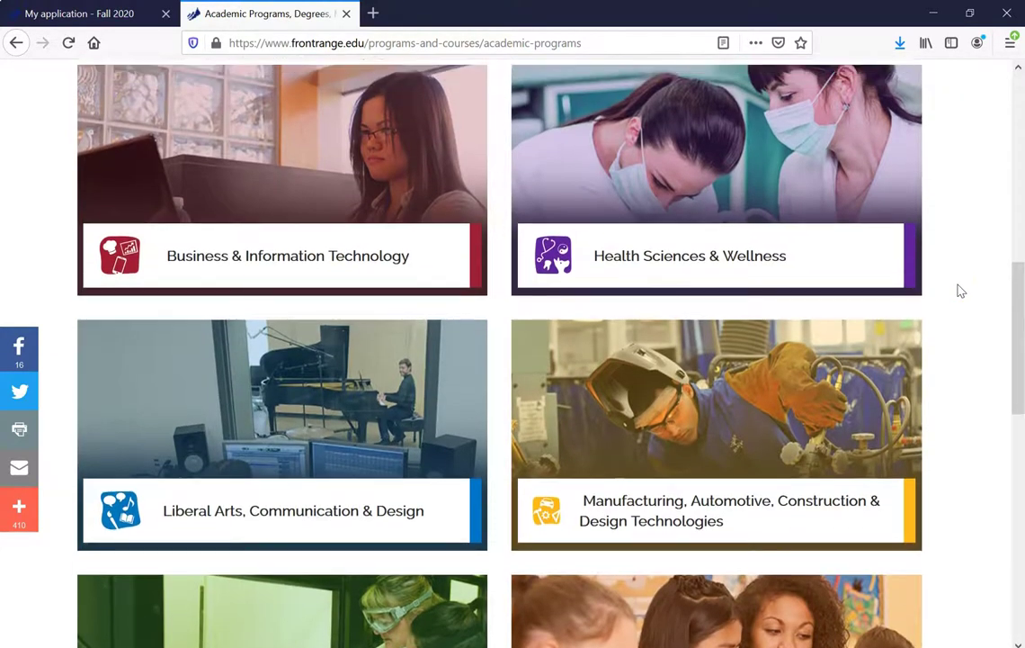
scroll(963, 290, up, 7)
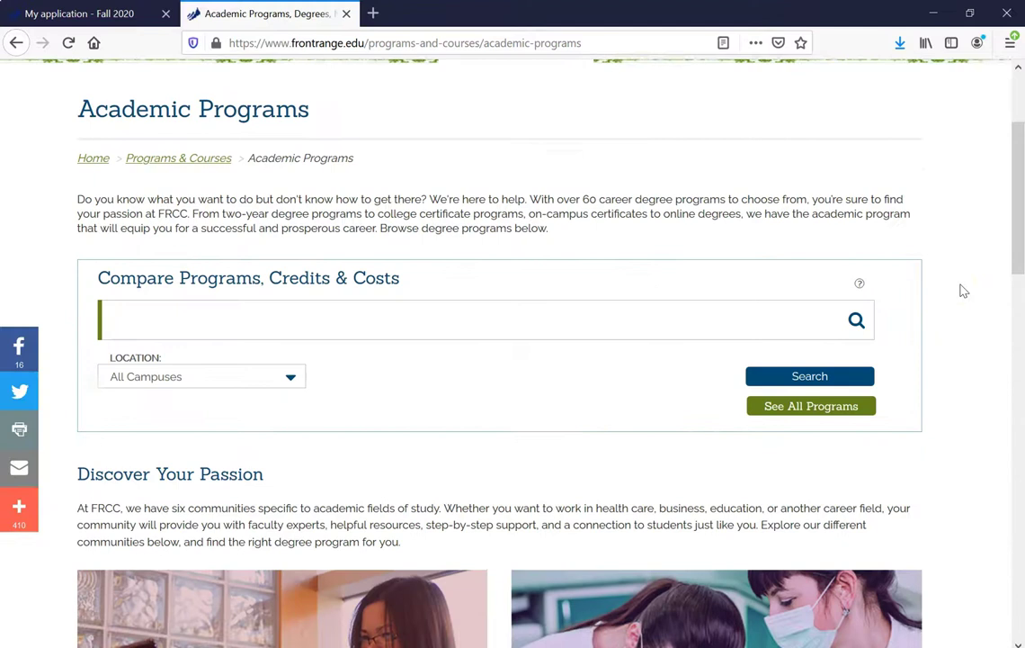
scroll(962, 291, down, 10)
scroll(963, 290, down, 10)
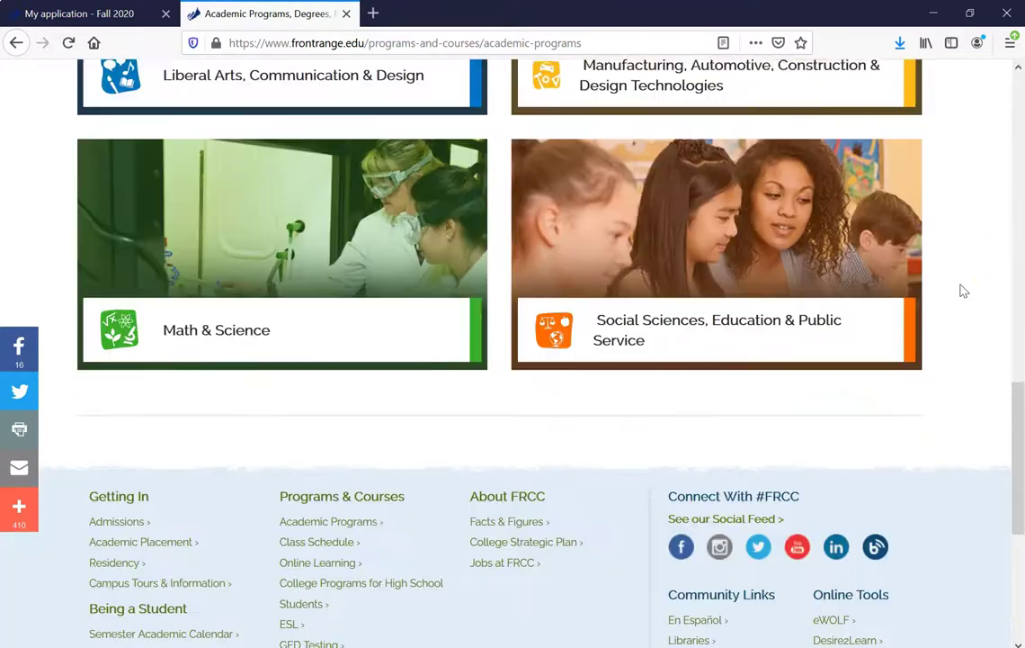
scroll(963, 290, up, 5)
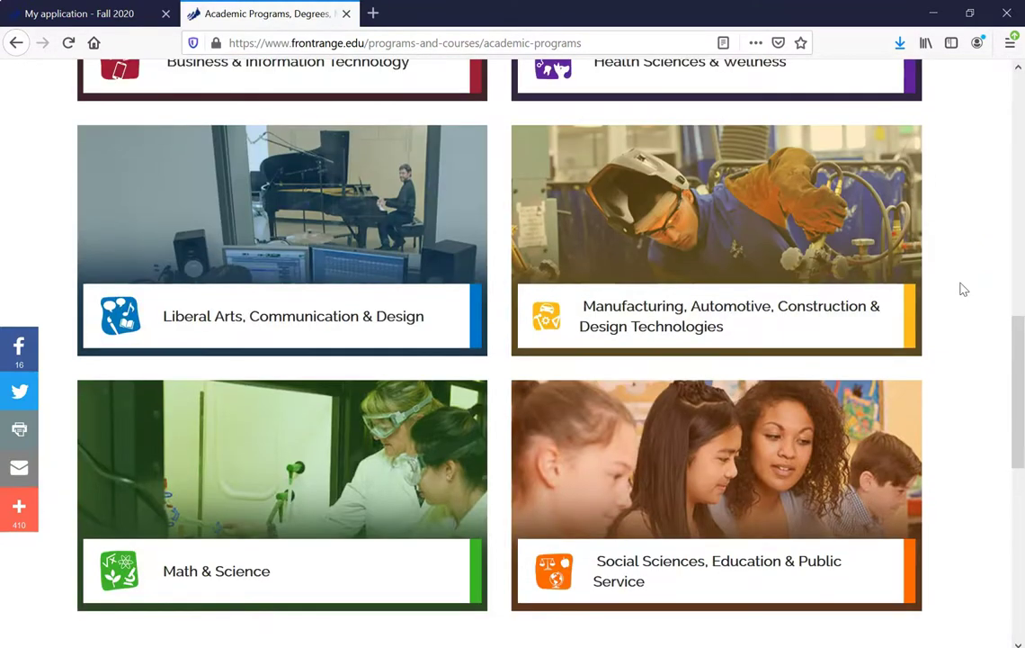
scroll(962, 288, up, 3)
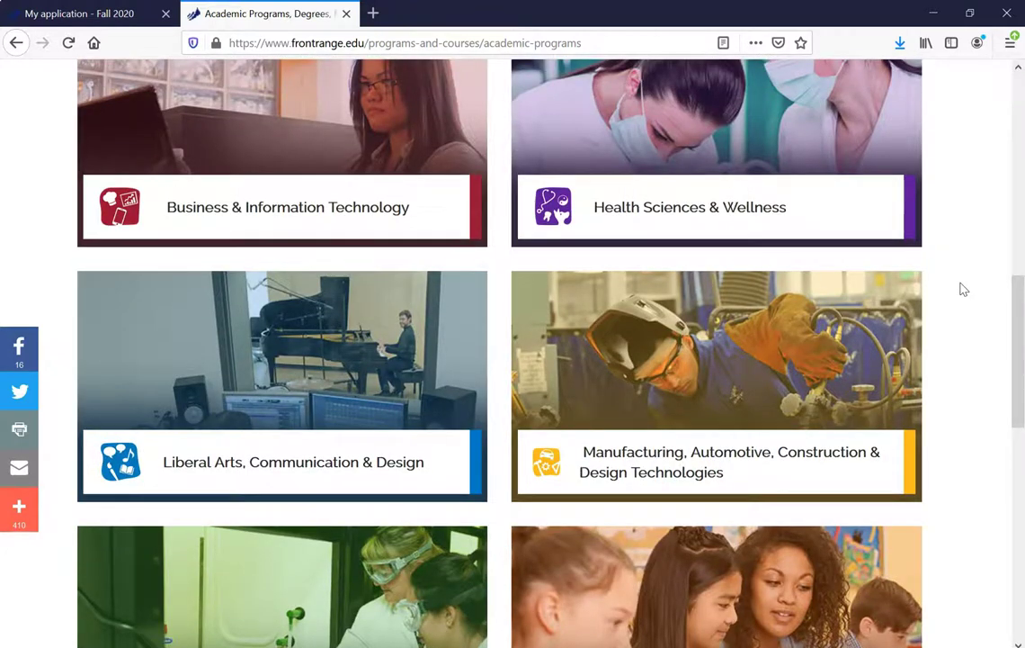
scroll(963, 289, up, 3)
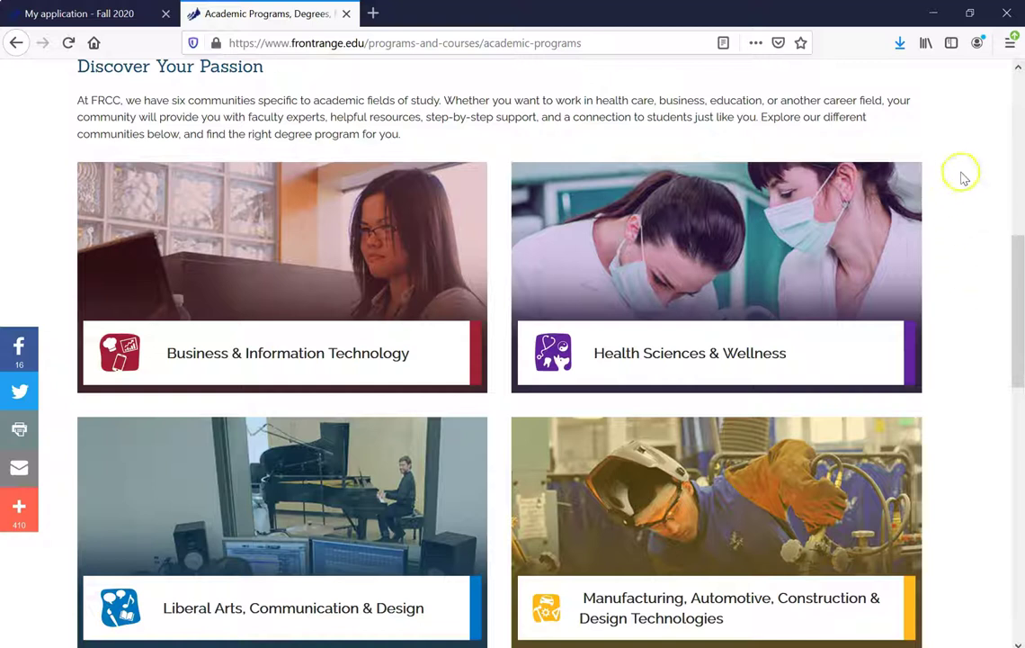
Open the Business & Information Technology page and reveal the Business & Logistics card's description.
mouse_move(308, 189)
click(415, 367)
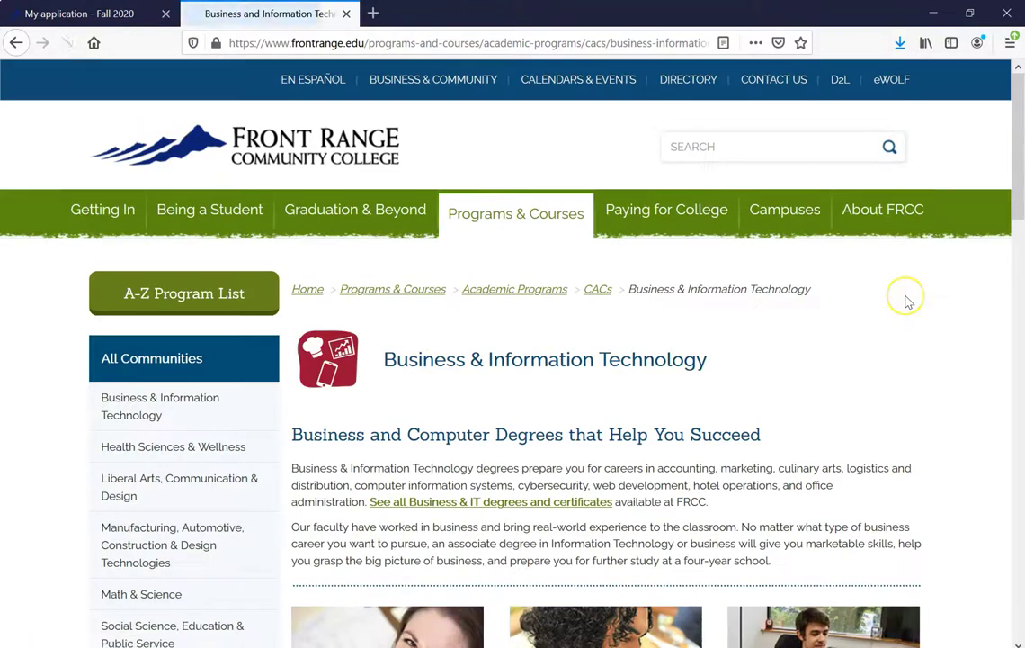
scroll(908, 300, down, 1)
scroll(915, 299, down, 3)
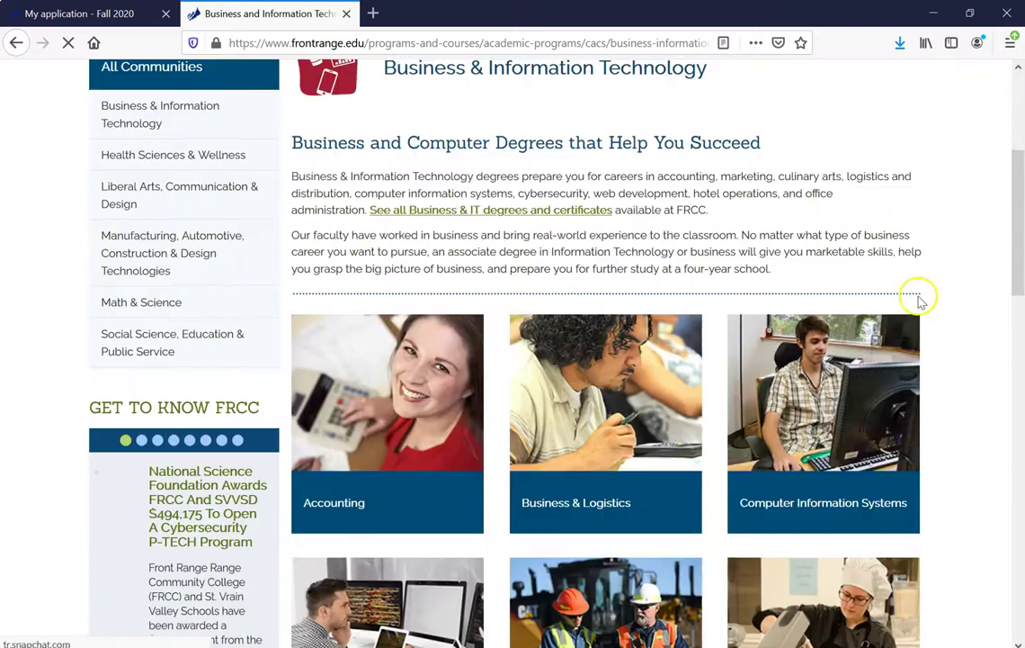
scroll(946, 270, down, 3)
scroll(953, 239, down, 4)
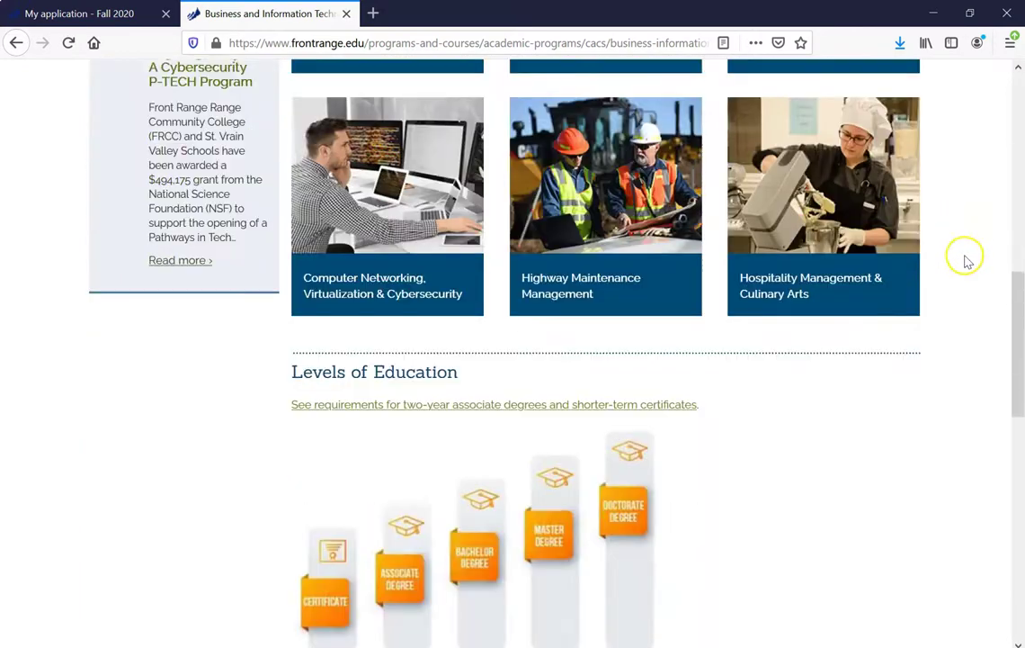
scroll(978, 293, up, 2)
scroll(981, 295, up, 3)
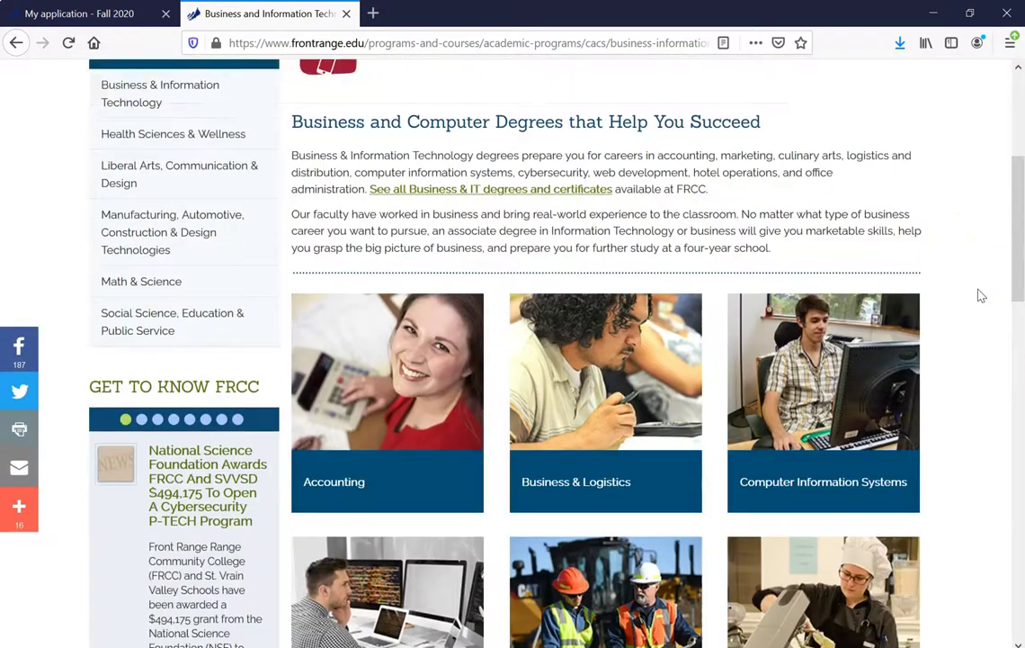
scroll(980, 294, up, 3)
scroll(972, 290, down, 1)
scroll(972, 290, down, 2)
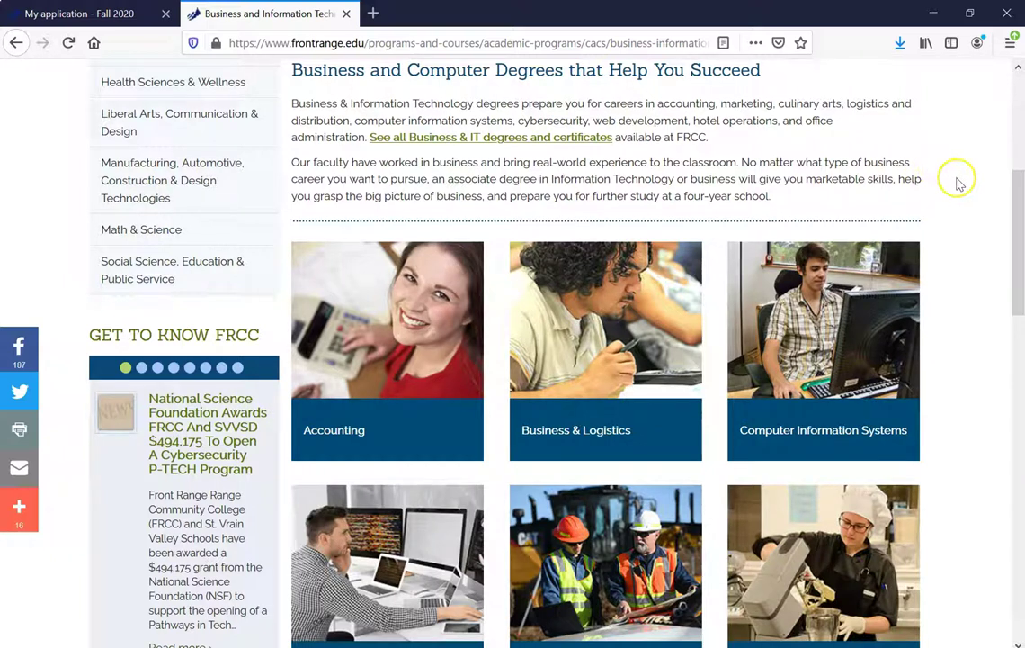
mouse_move(583, 365)
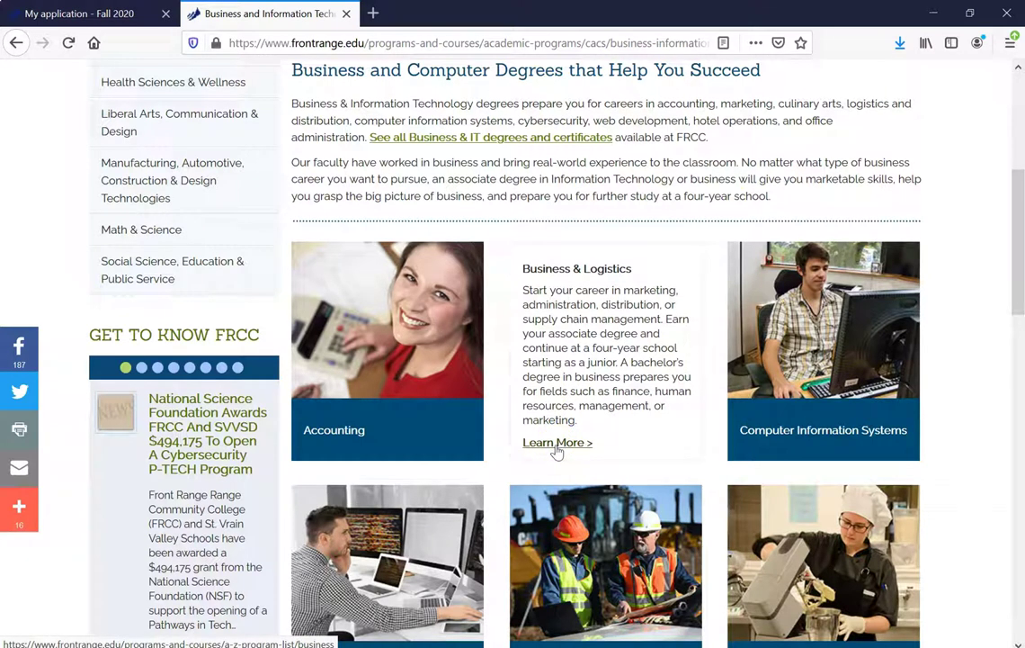
Open the Business & Logistics degrees page and review its A.A./A.A.S. degrees, certificates and salaries.
click(557, 443)
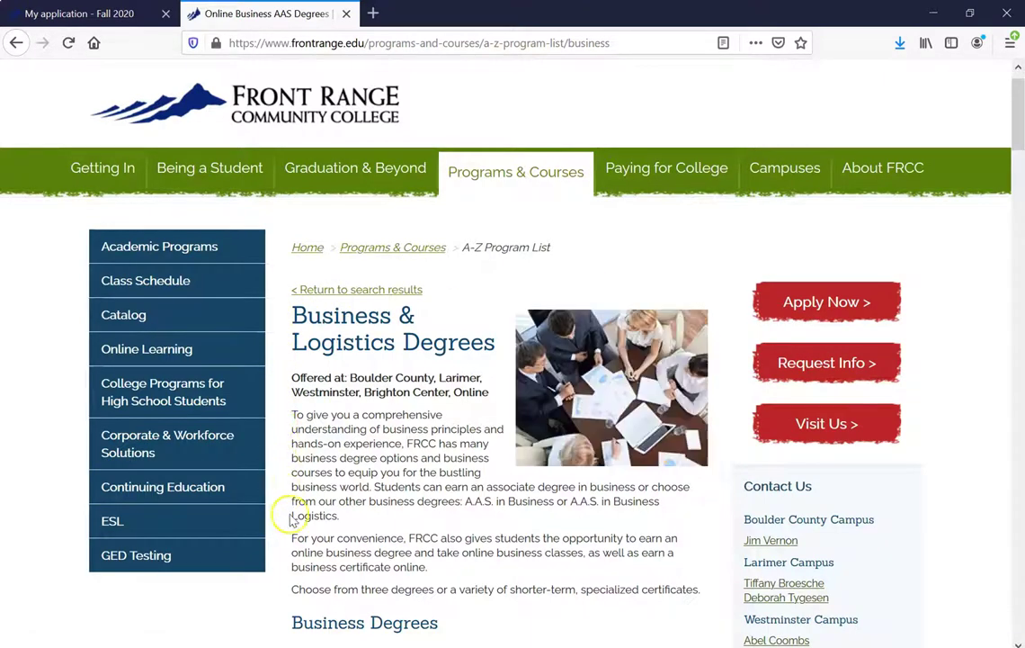
scroll(310, 474, down, 3)
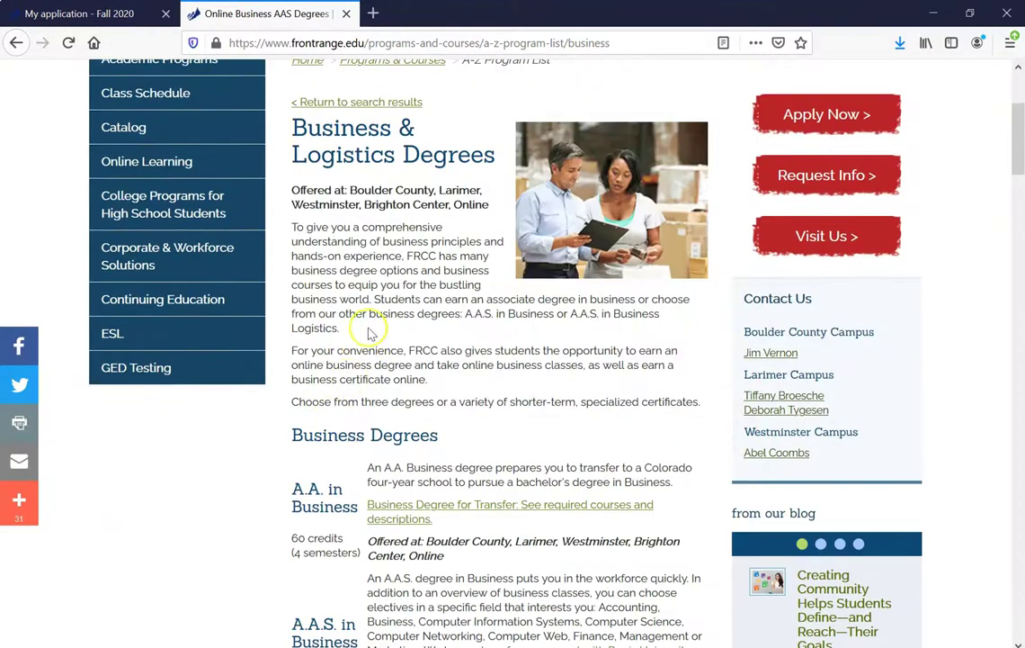
scroll(387, 293, down, 3)
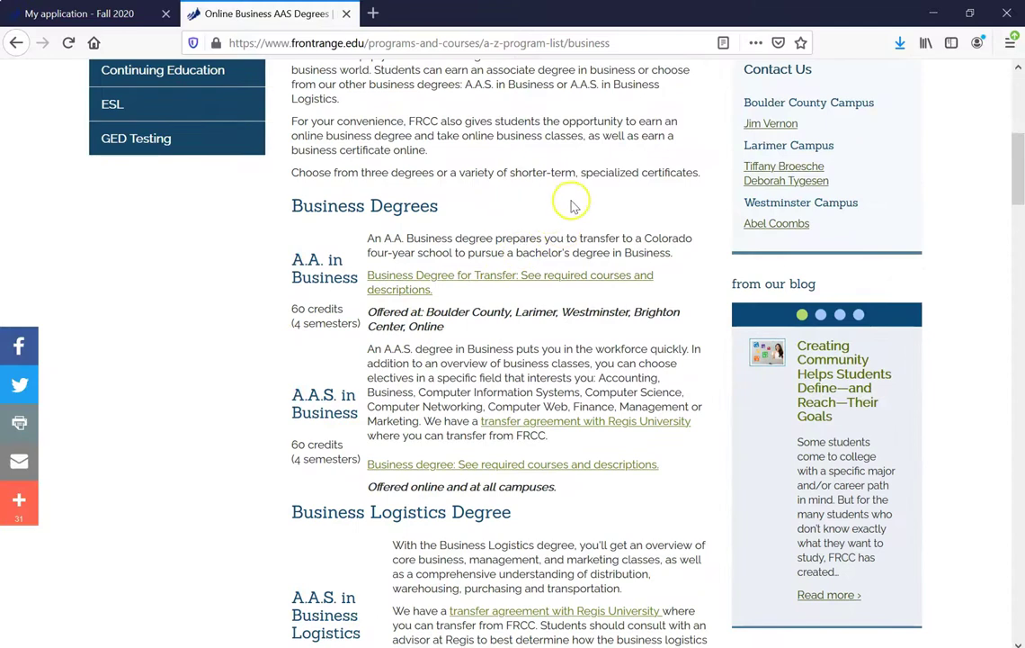
scroll(571, 202, down, 3)
scroll(582, 202, down, 5)
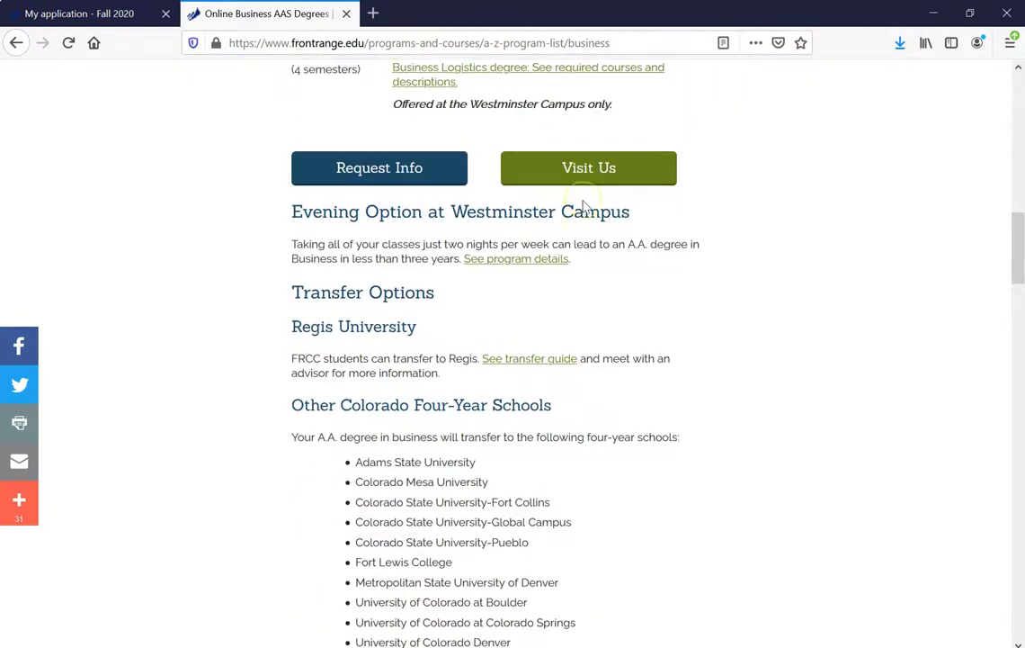
scroll(394, 286, up, 1)
scroll(686, 279, down, 4)
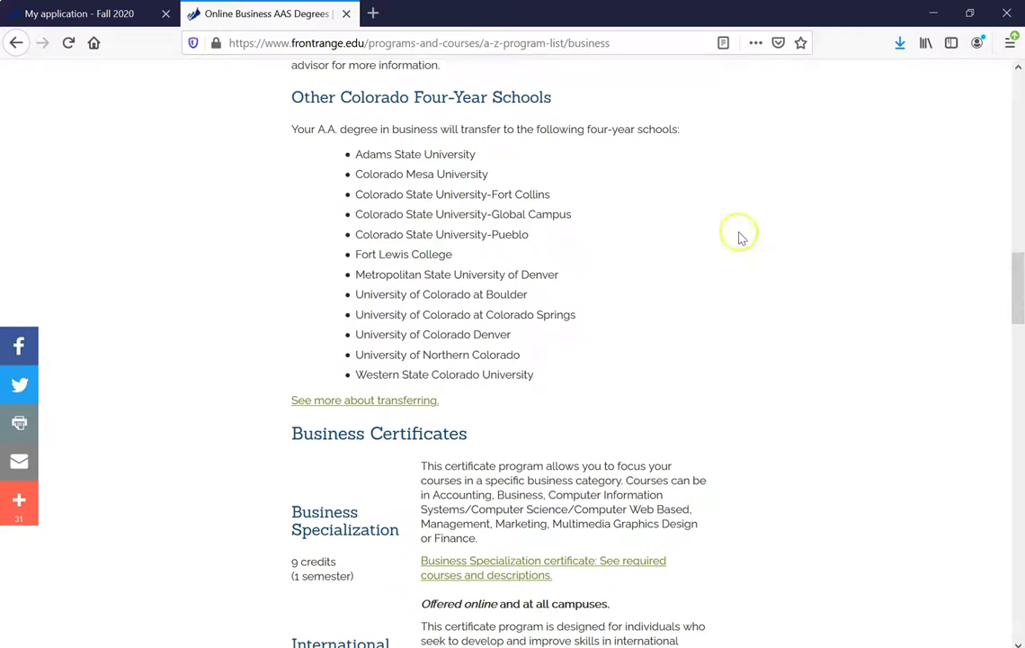
scroll(741, 239, down, 3)
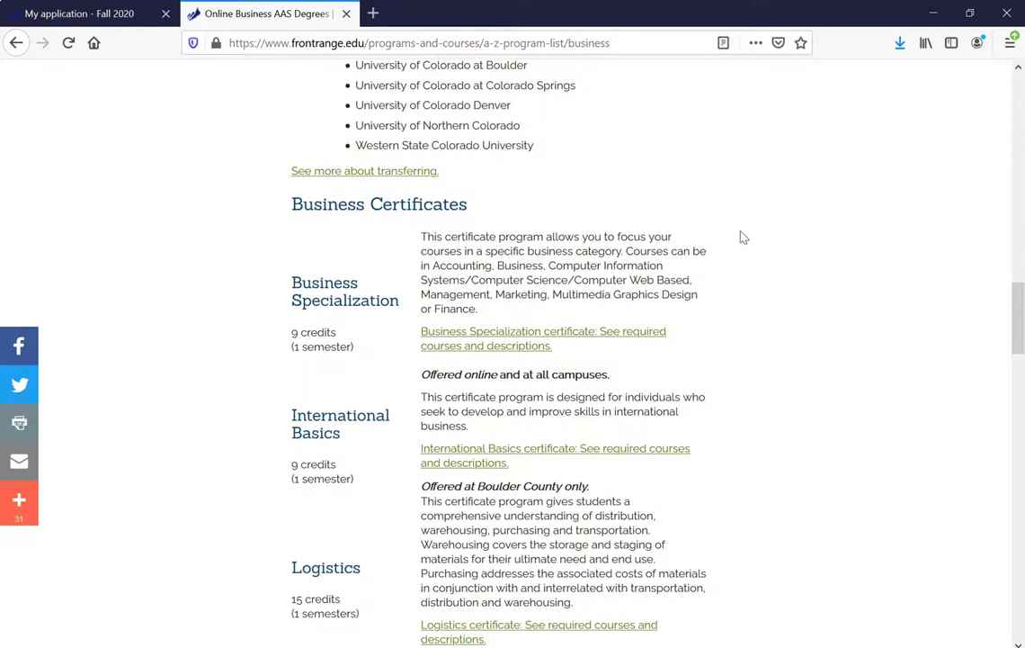
scroll(743, 237, down, 3)
scroll(781, 236, down, 12)
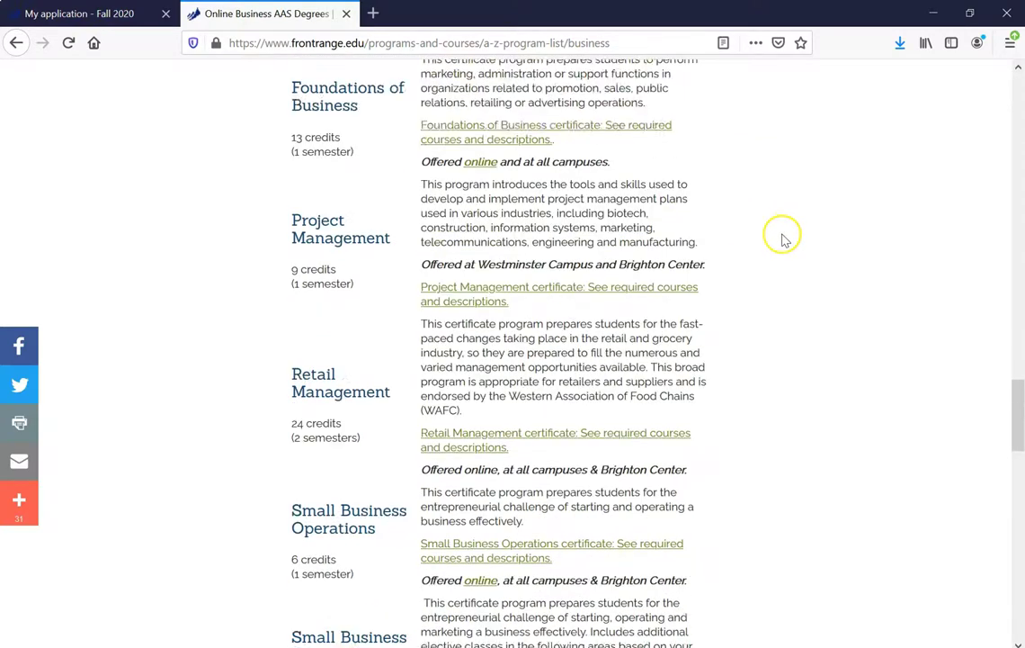
scroll(786, 238, down, 4)
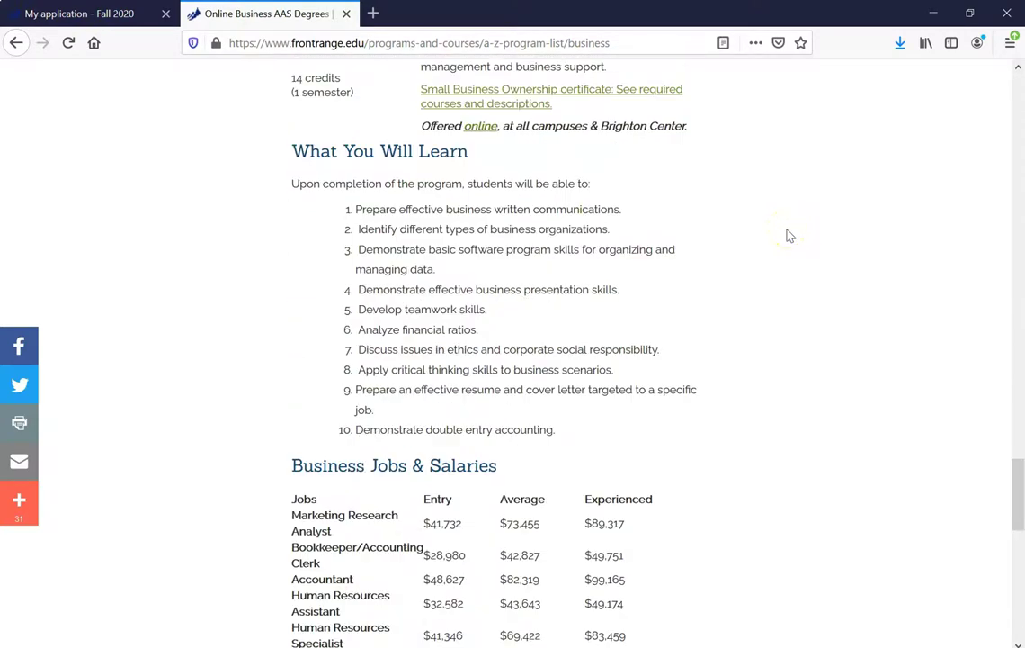
scroll(789, 235, down, 3)
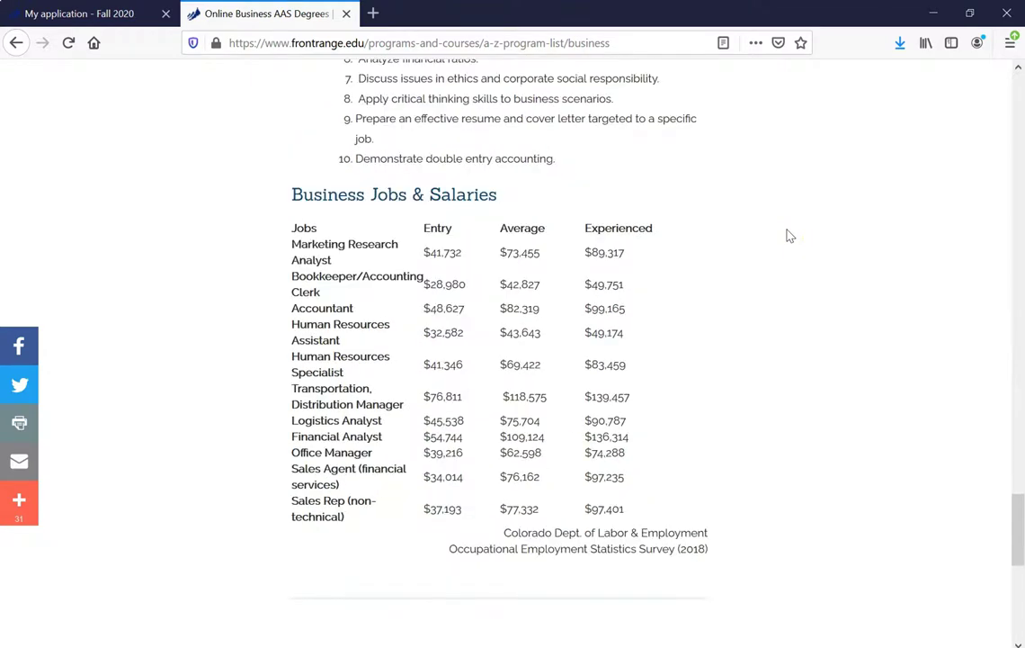
scroll(831, 245, down, 4)
scroll(832, 247, up, 15)
scroll(835, 244, up, 13)
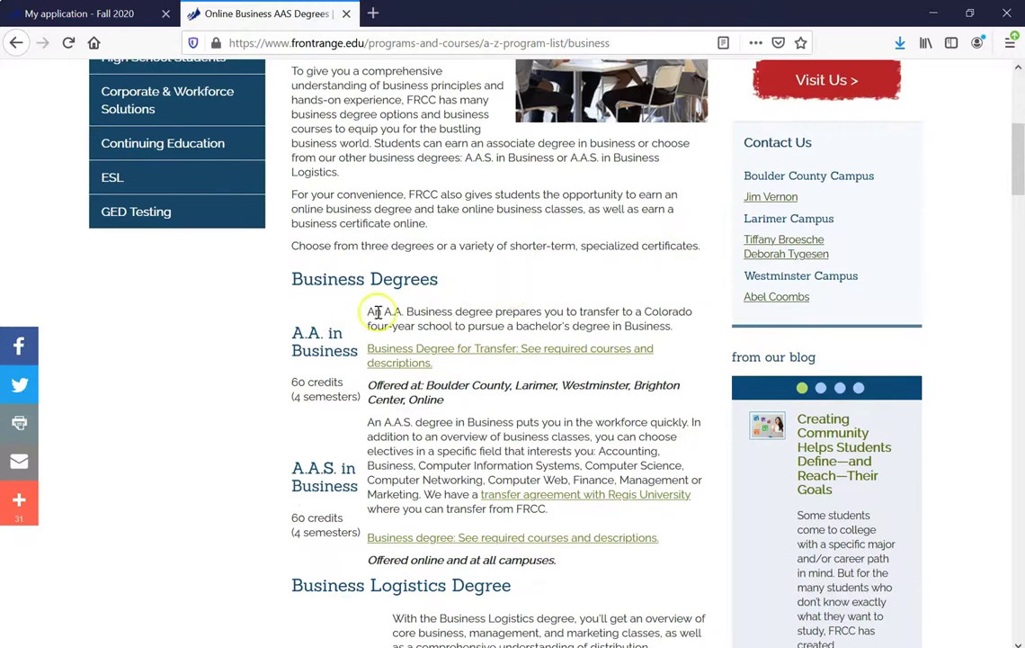
Open the Business Associate of Arts plan in SmartCatalog and expand its Program Description.
click(404, 358)
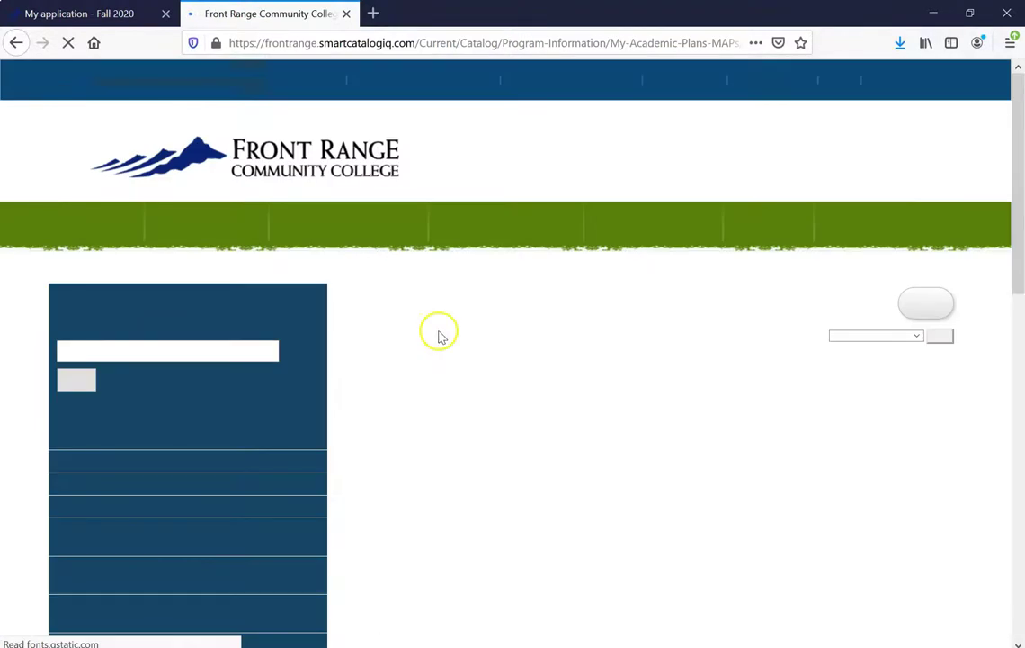
scroll(591, 349, down, 4)
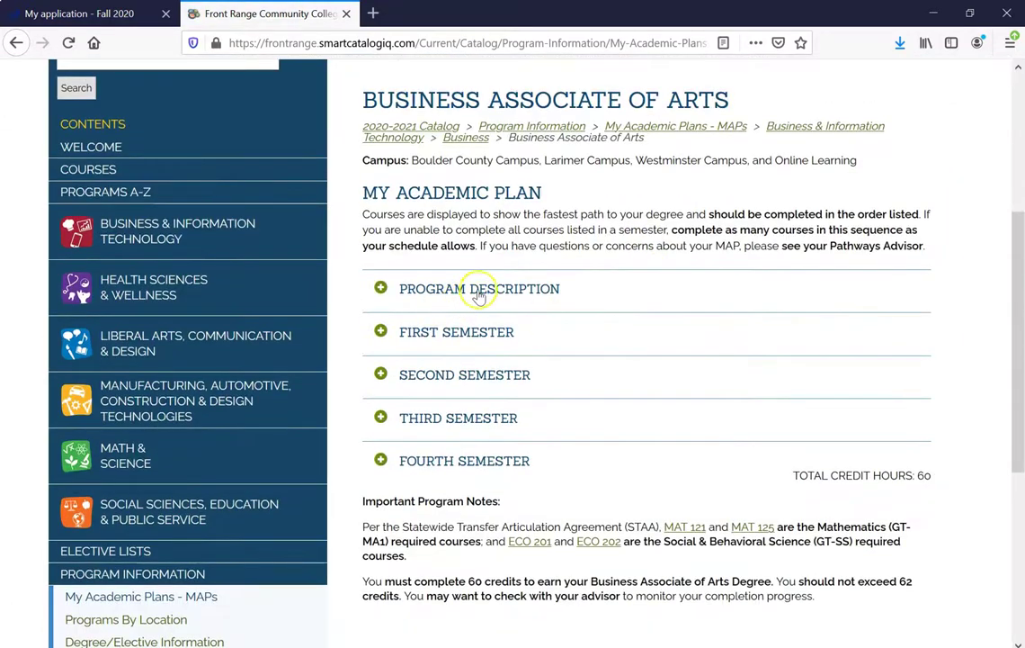
click(476, 290)
scroll(517, 316, down, 3)
Expand the First, Second, Third and Fourth Semester course lists.
click(425, 254)
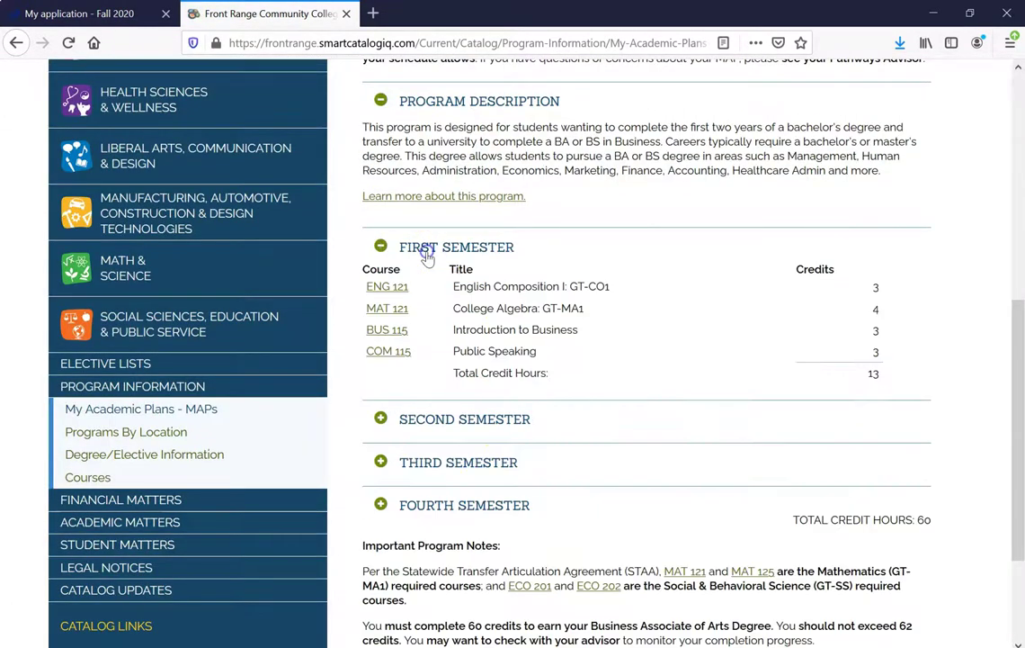
scroll(423, 254, down, 2)
click(419, 292)
scroll(419, 263, down, 1)
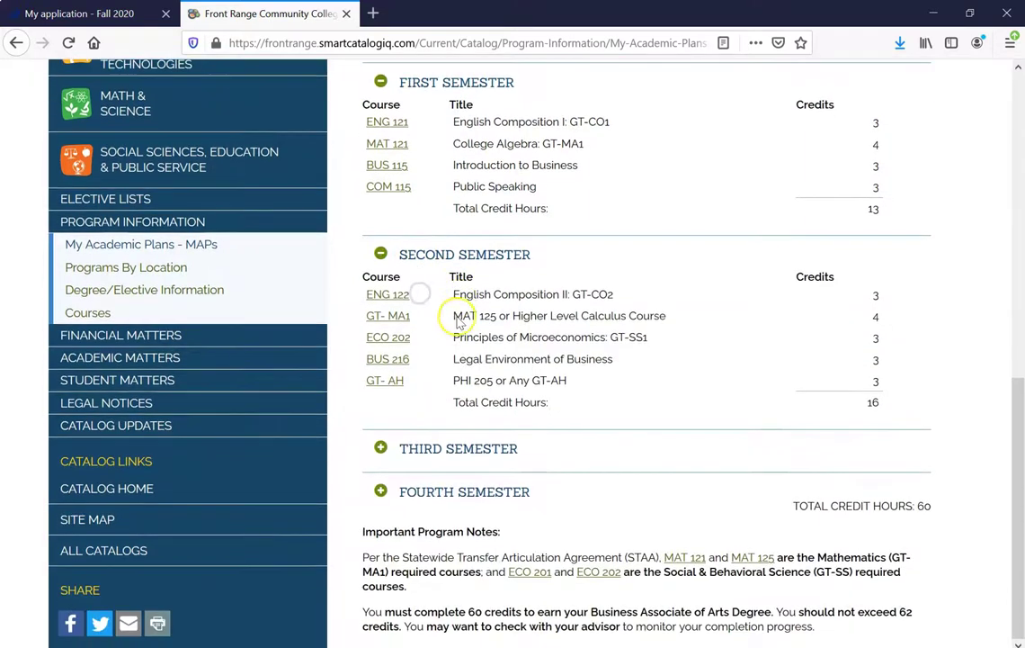
click(439, 447)
scroll(441, 441, down, 3)
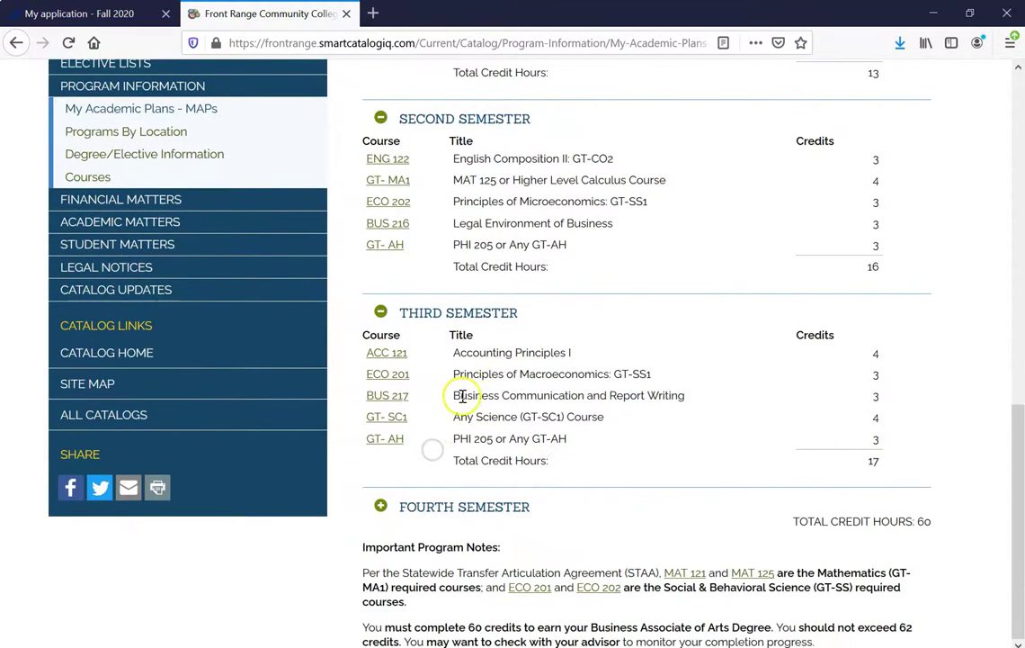
click(436, 507)
scroll(637, 376, down, 3)
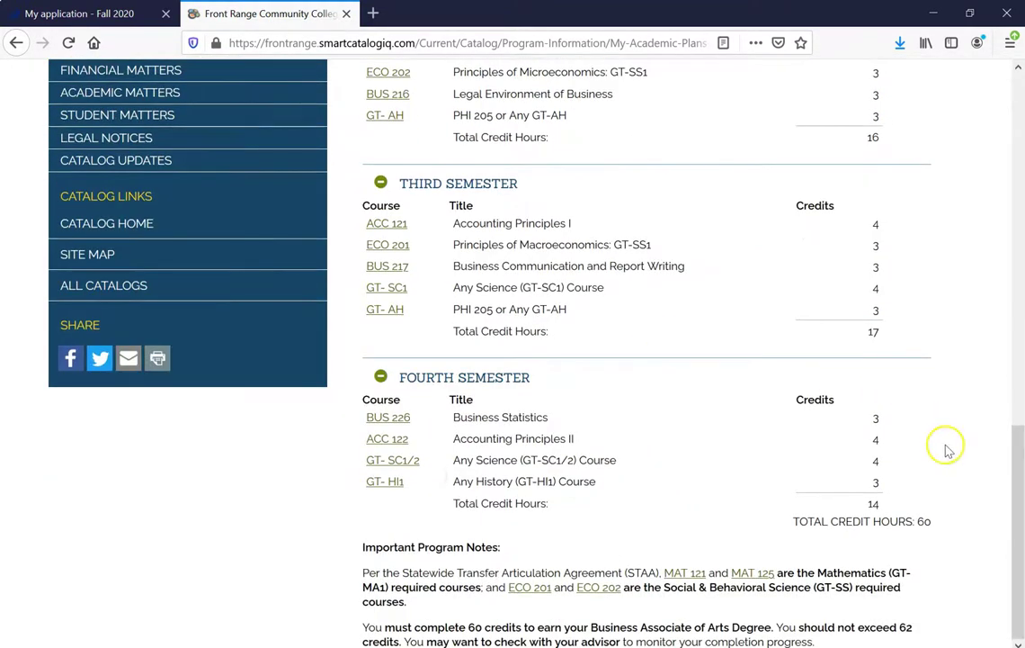
Return to the top of the plan, then go back to the Fall 2020 application.
key(Home)
scroll(943, 396, down, 20)
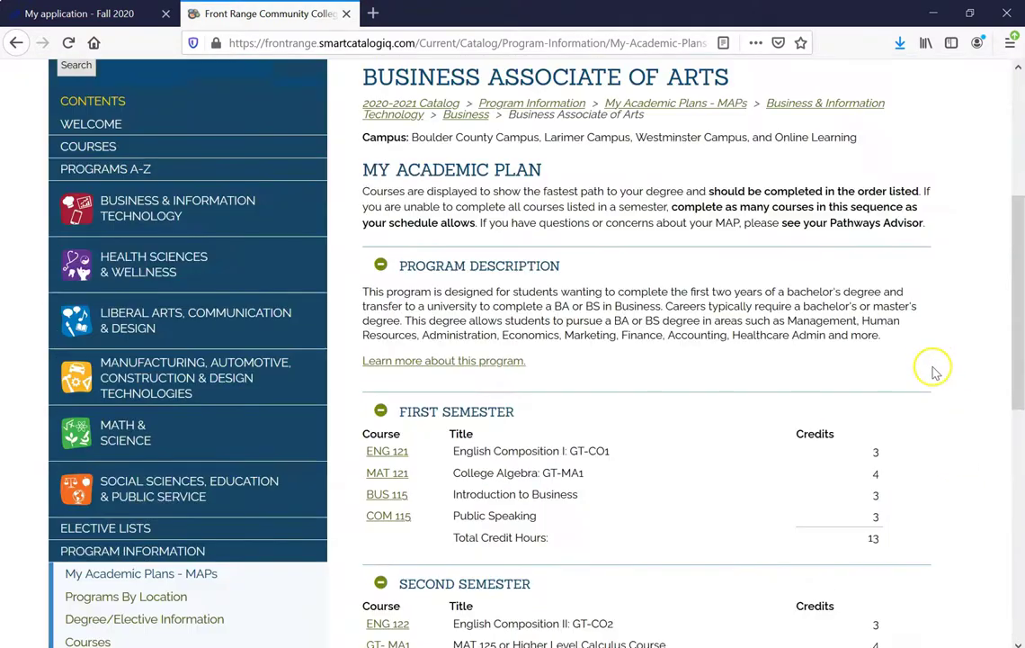
scroll(944, 405, up, 20)
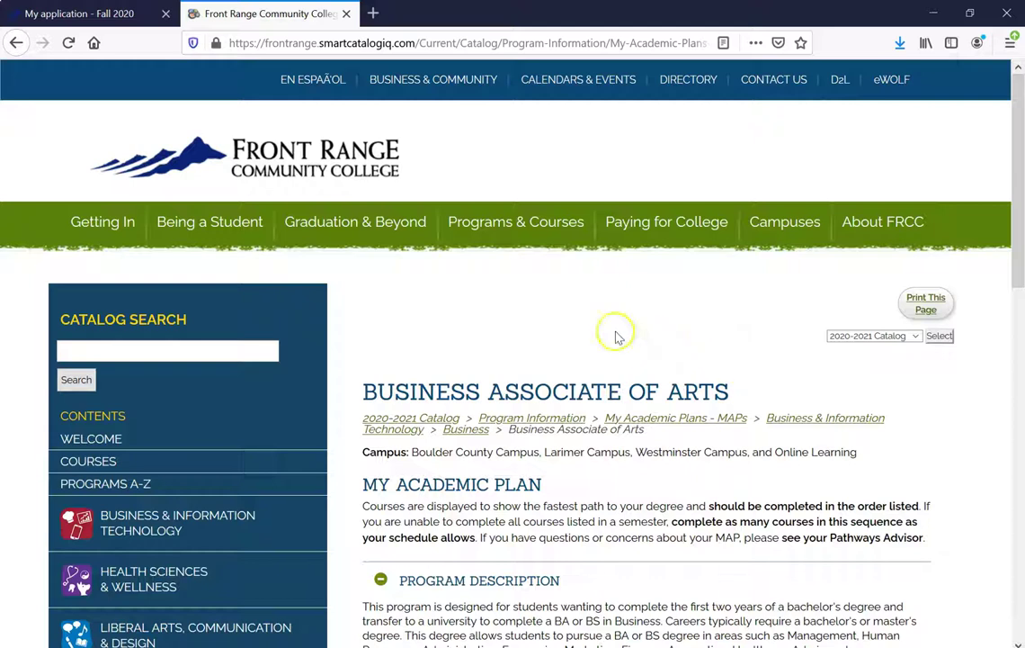
key(ctrl+Tab)
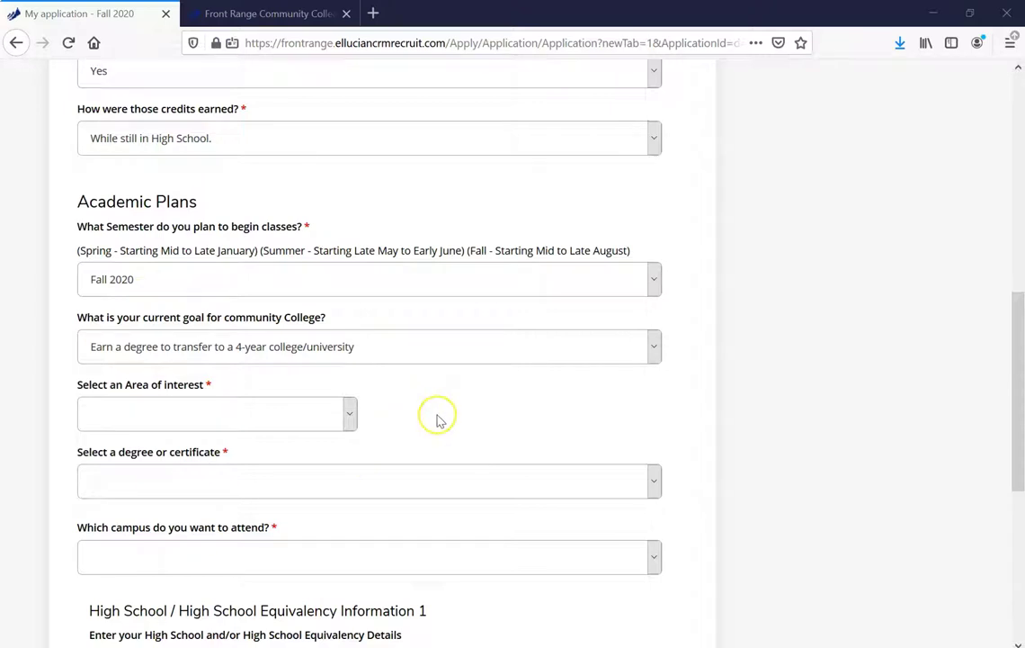
Choose Business and Information Technology, Associate of Arts, and the Business Transfer Major concentration.
click(349, 416)
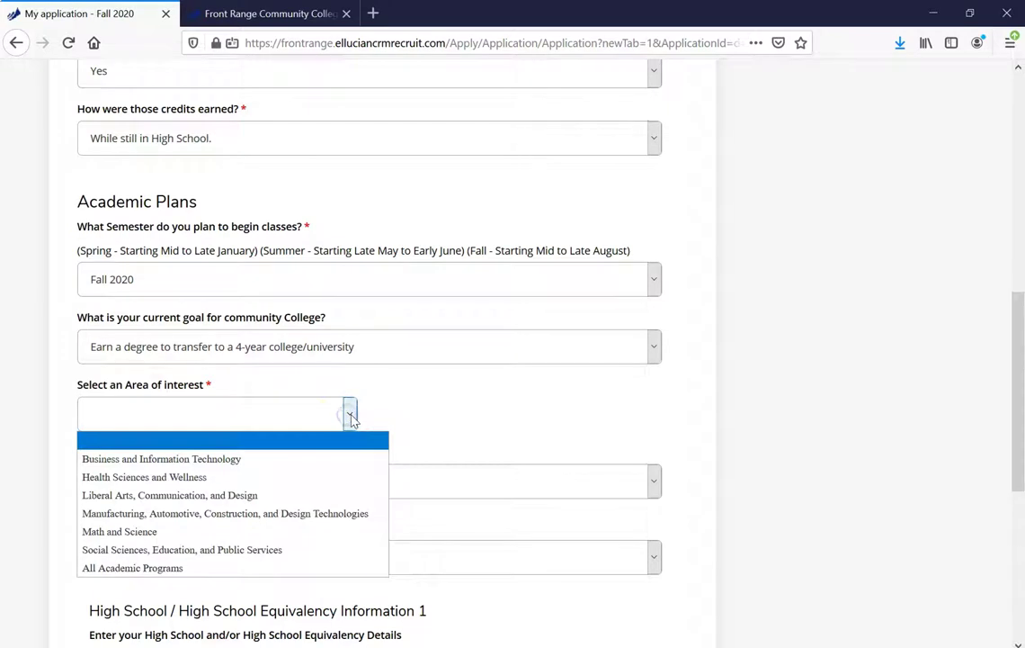
click(198, 459)
scroll(648, 383, down, 1)
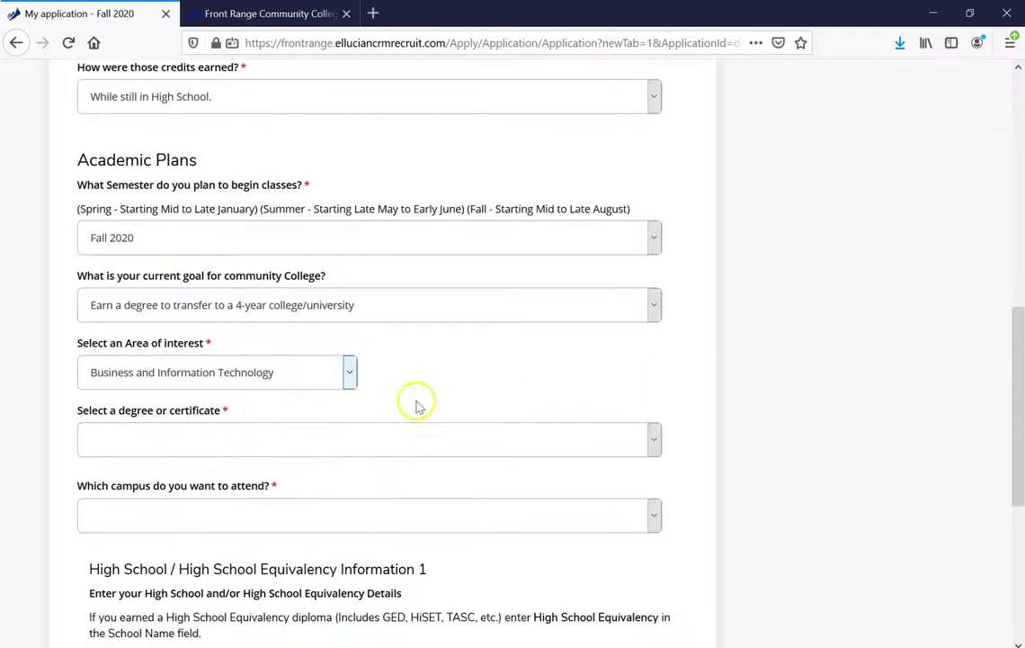
click(651, 438)
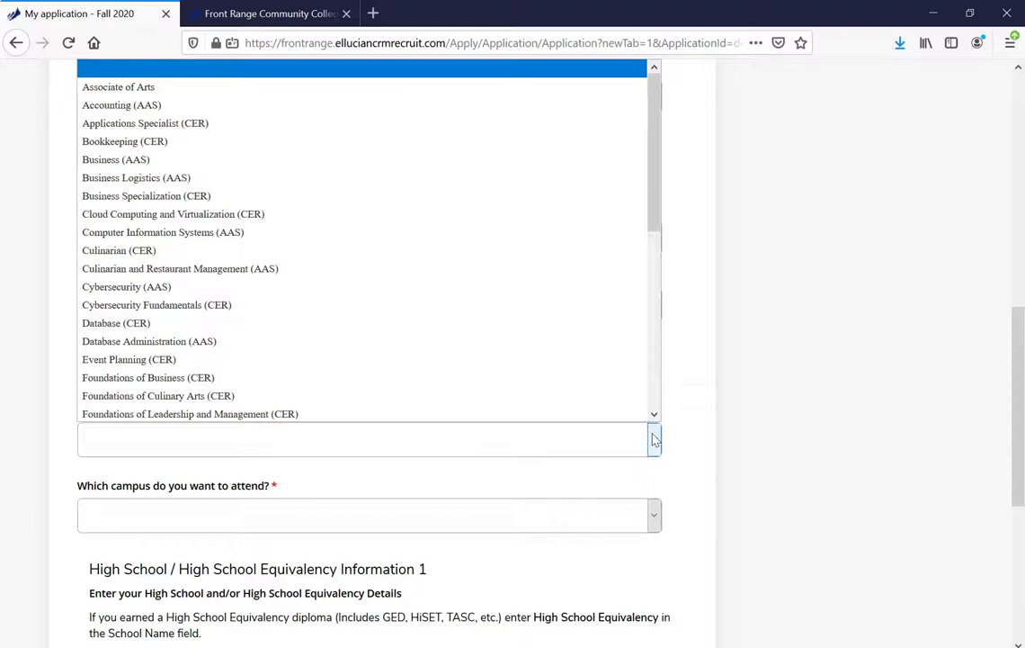
click(108, 90)
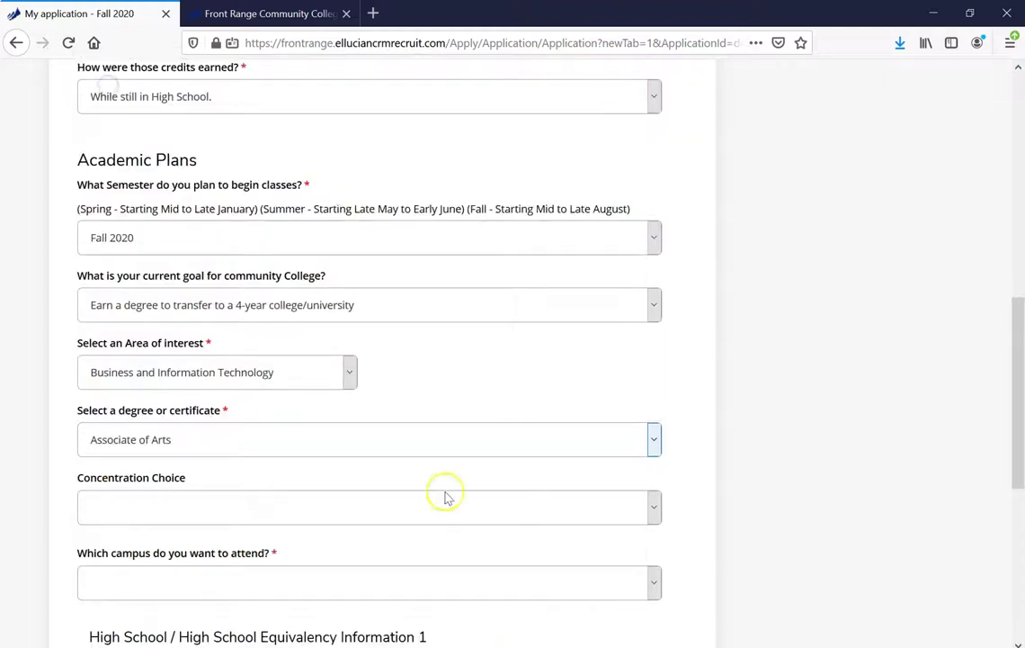
scroll(550, 490, down, 3)
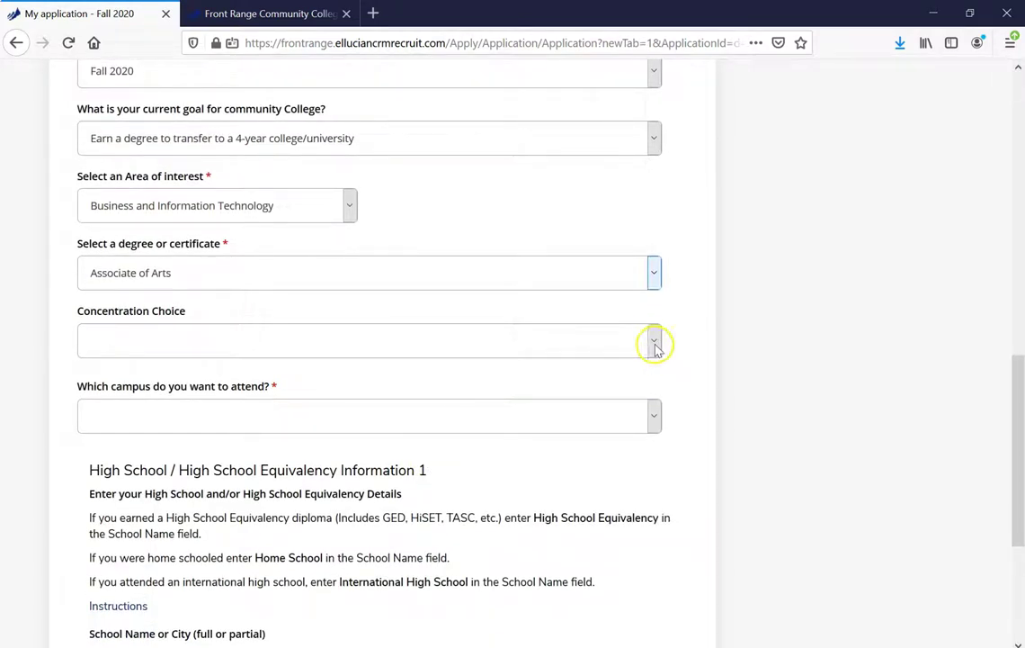
click(656, 347)
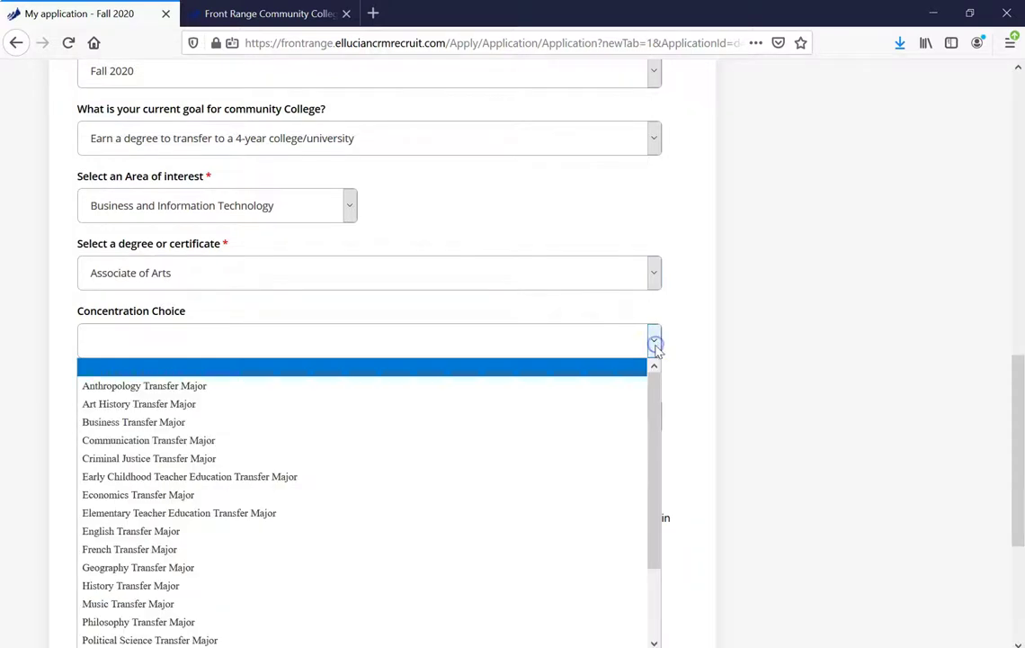
click(158, 423)
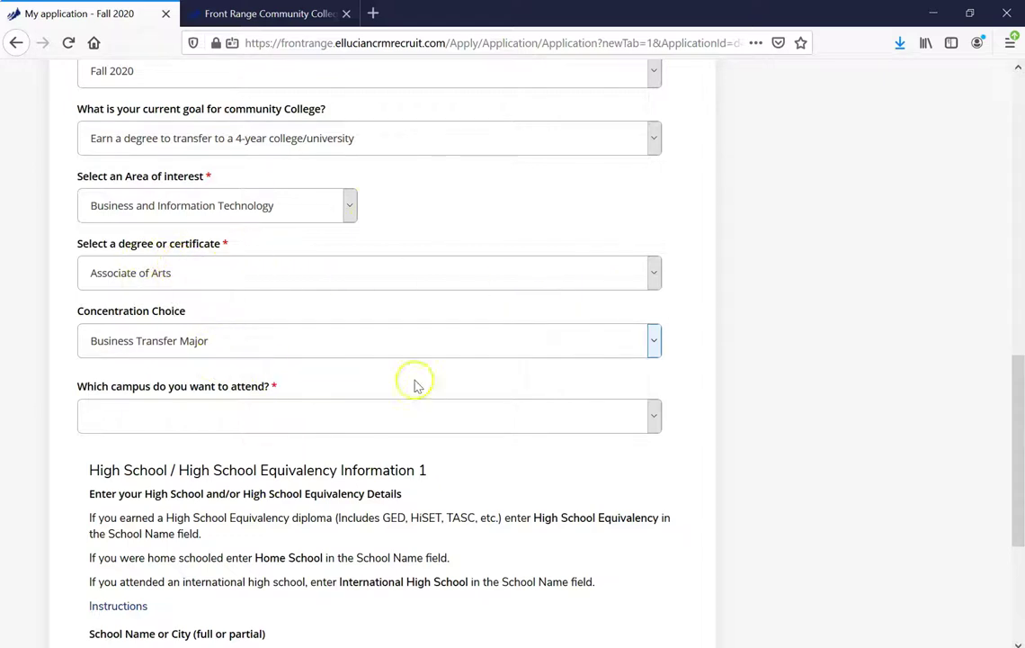
Select FRCC Larimer Campus and enter Fort Collins High School as the high school.
scroll(734, 257, down, 2)
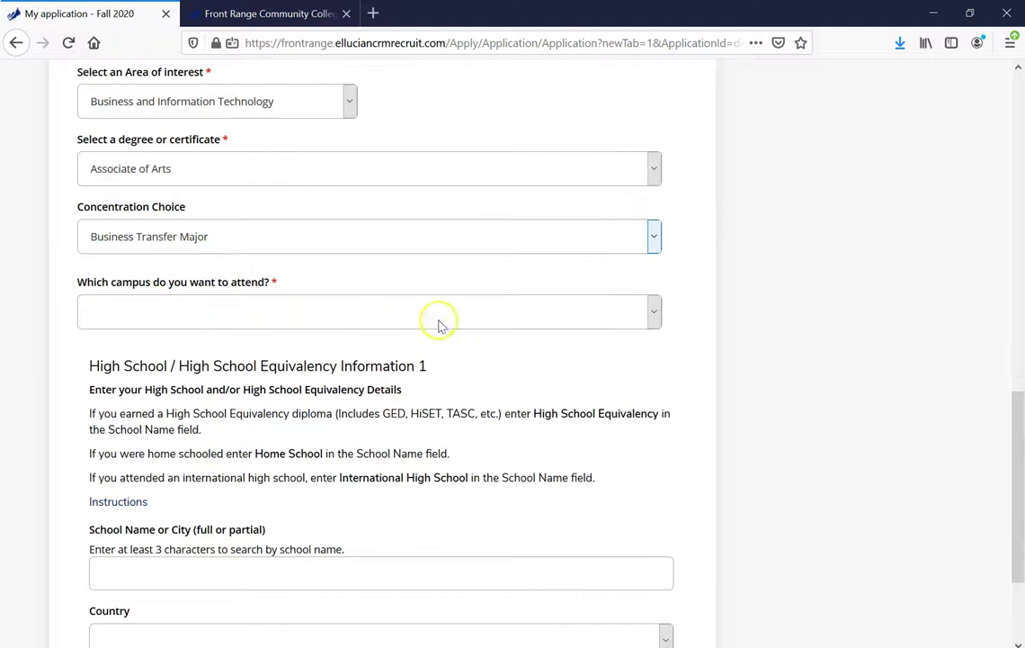
click(654, 314)
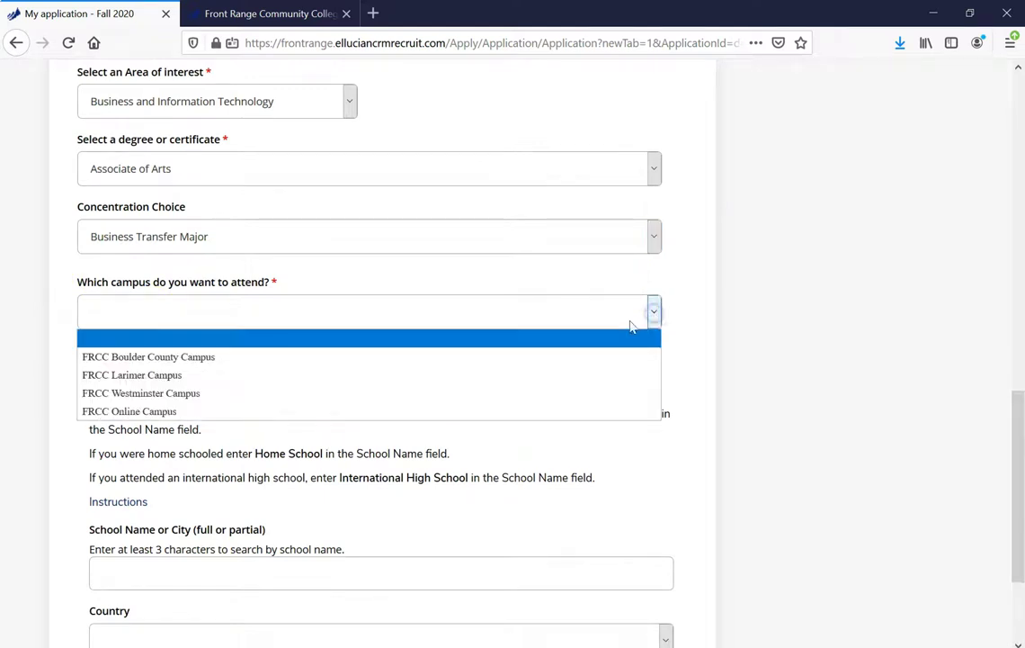
click(160, 377)
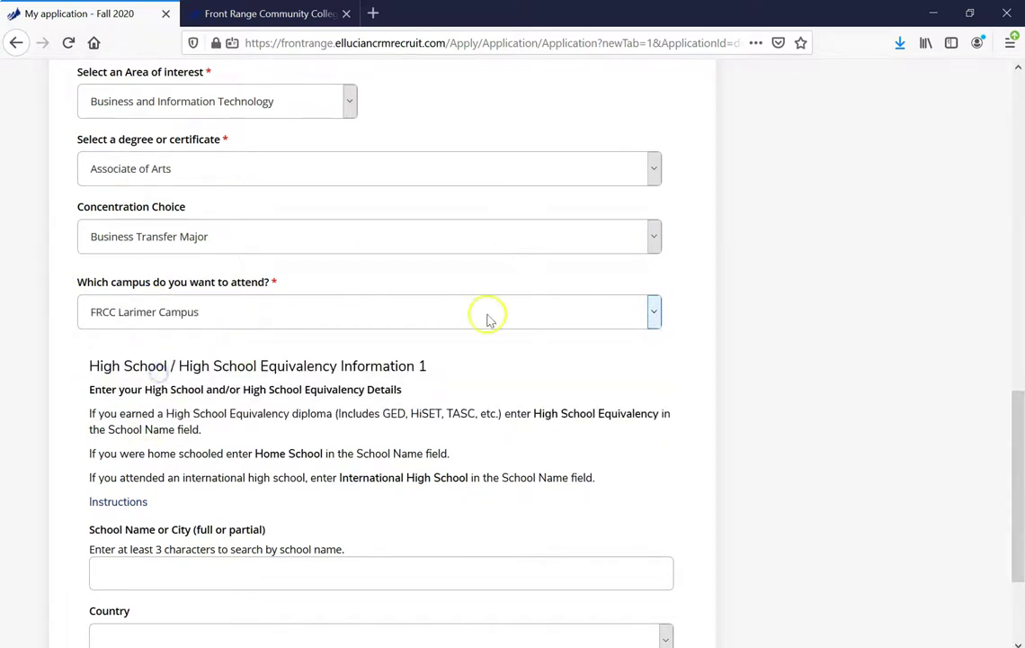
scroll(813, 341, down, 3)
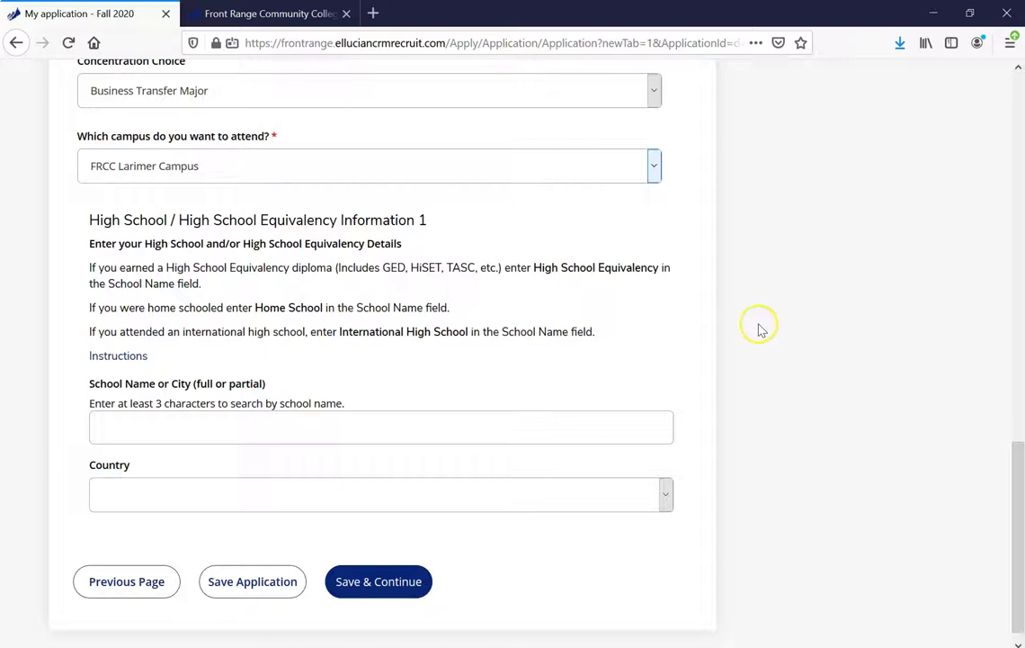
click(186, 423)
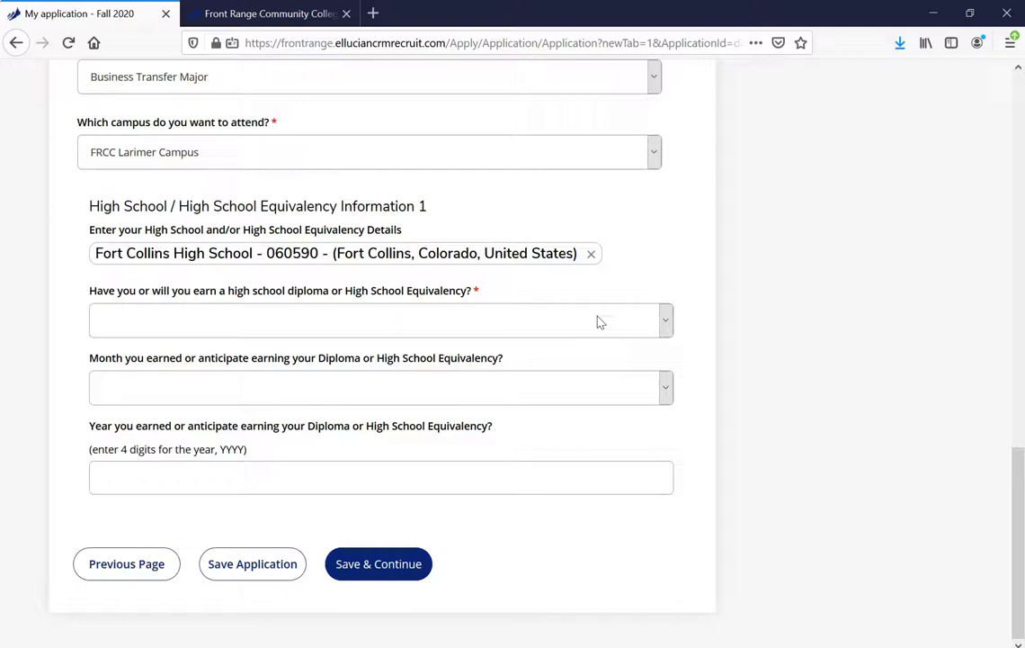
Answer Yes to earning a diploma, completed May 2020, and save the academic section.
click(667, 322)
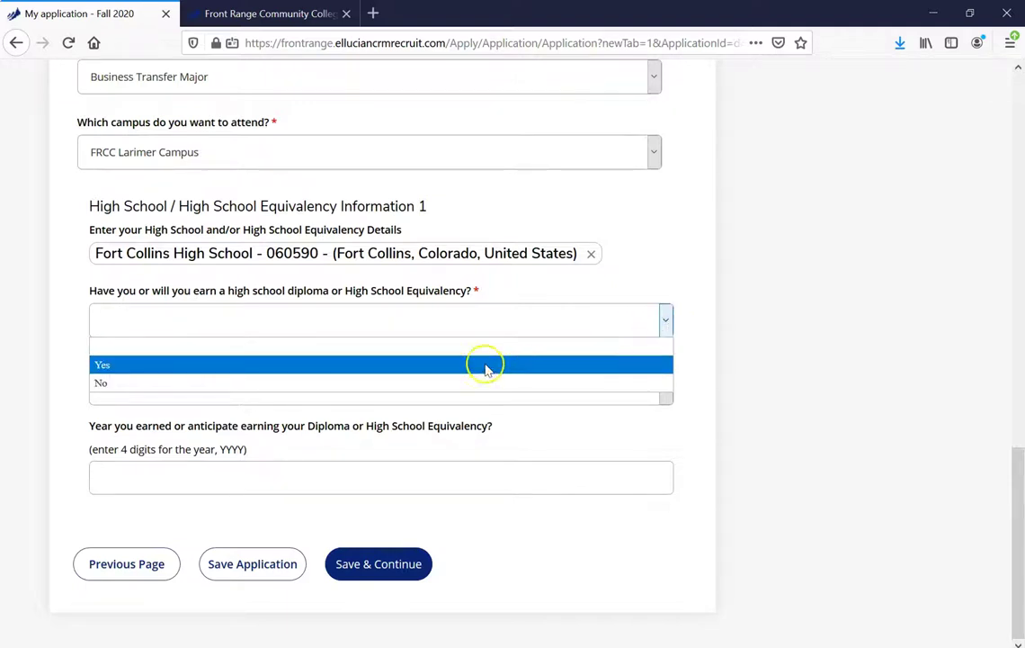
click(173, 365)
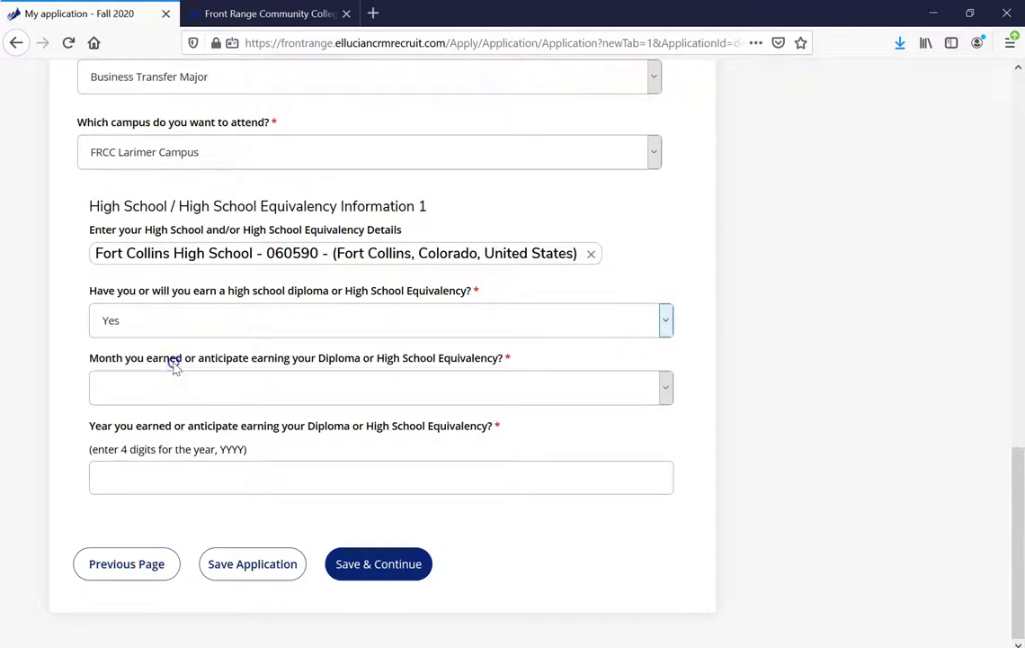
click(664, 389)
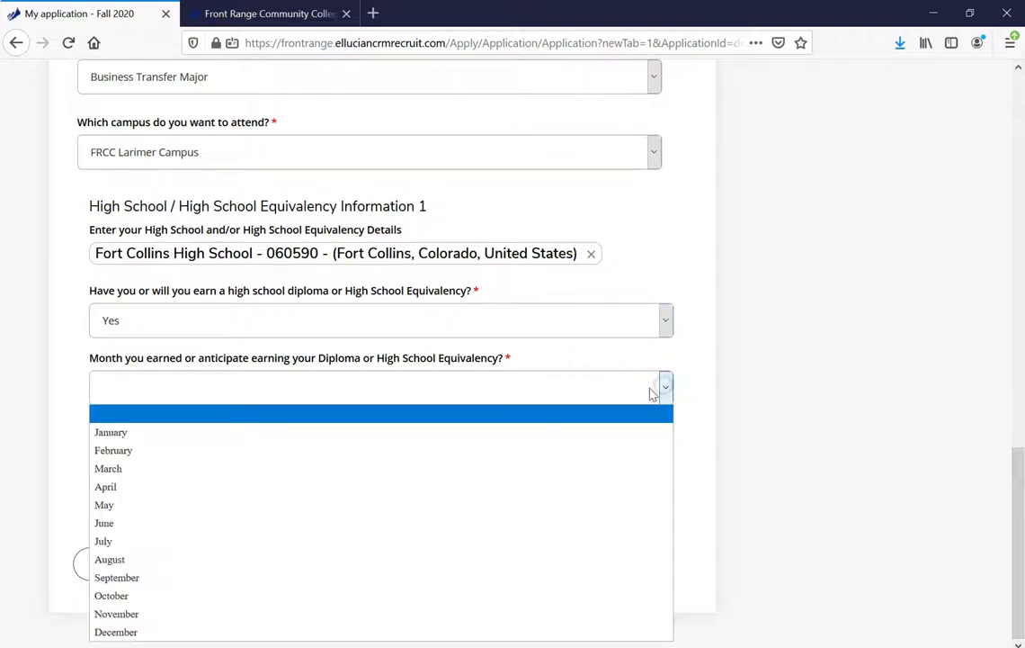
click(124, 505)
click(125, 478)
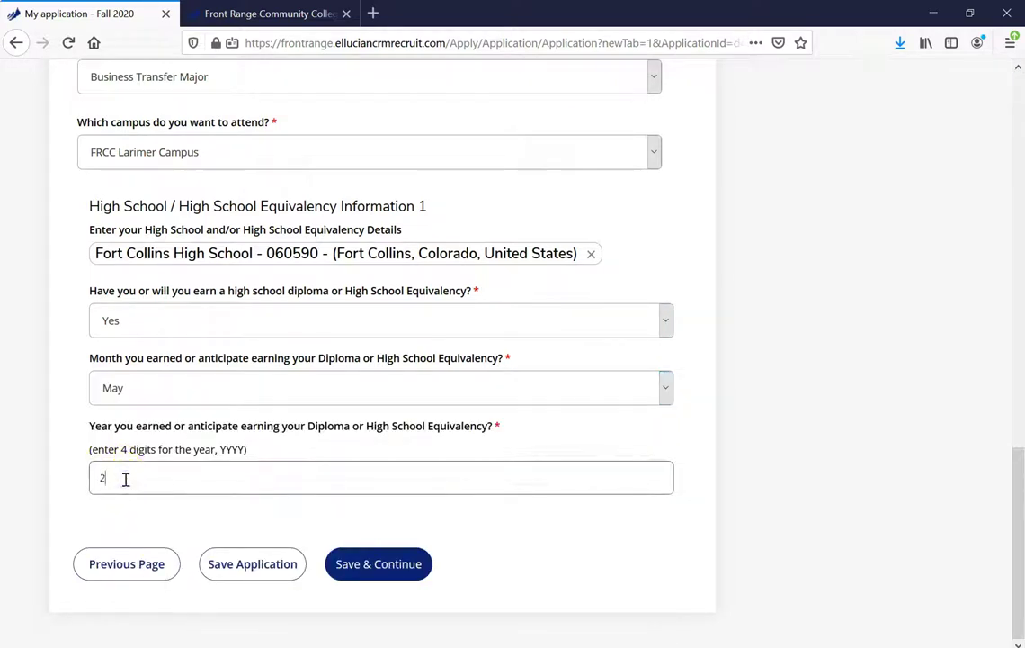
click(378, 565)
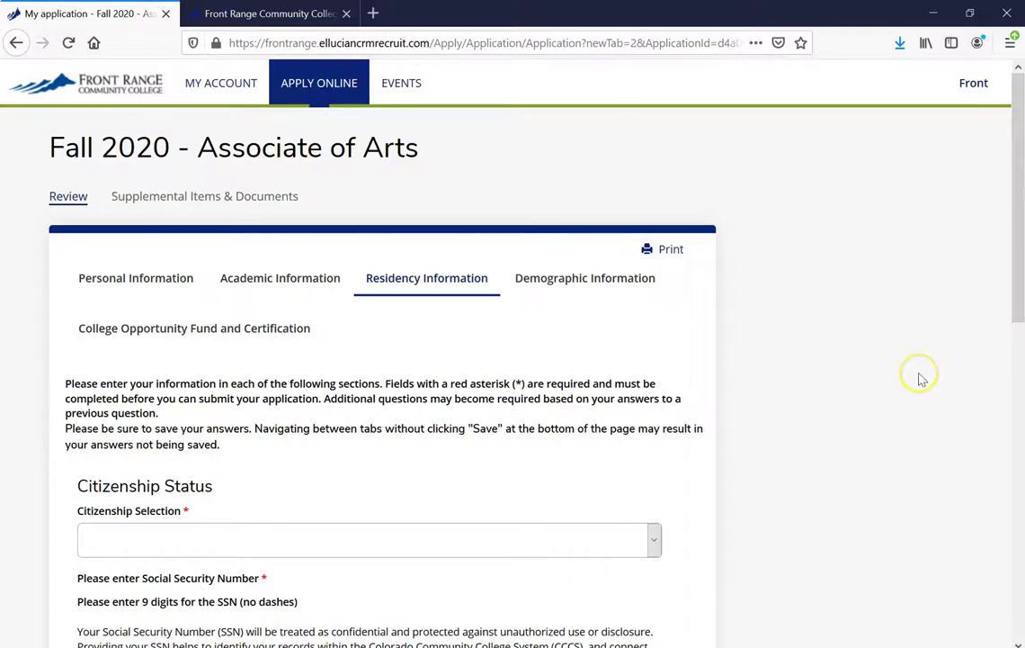
Set citizenship status to U.S. Citizen, enter the Social Security Number, and switch to the FRCC site.
scroll(908, 374, down, 3)
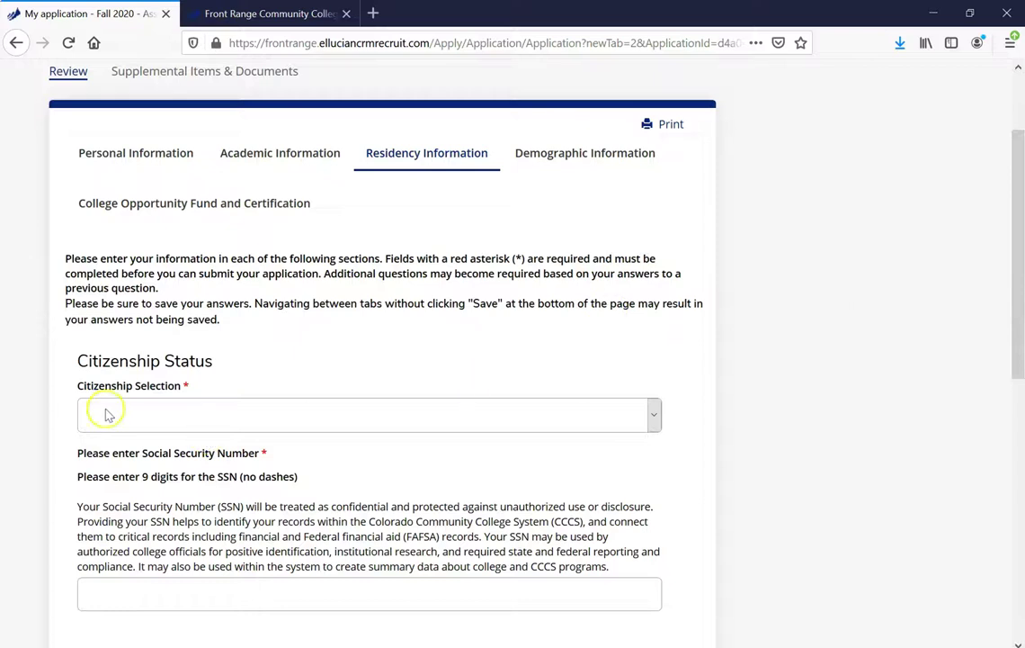
click(656, 416)
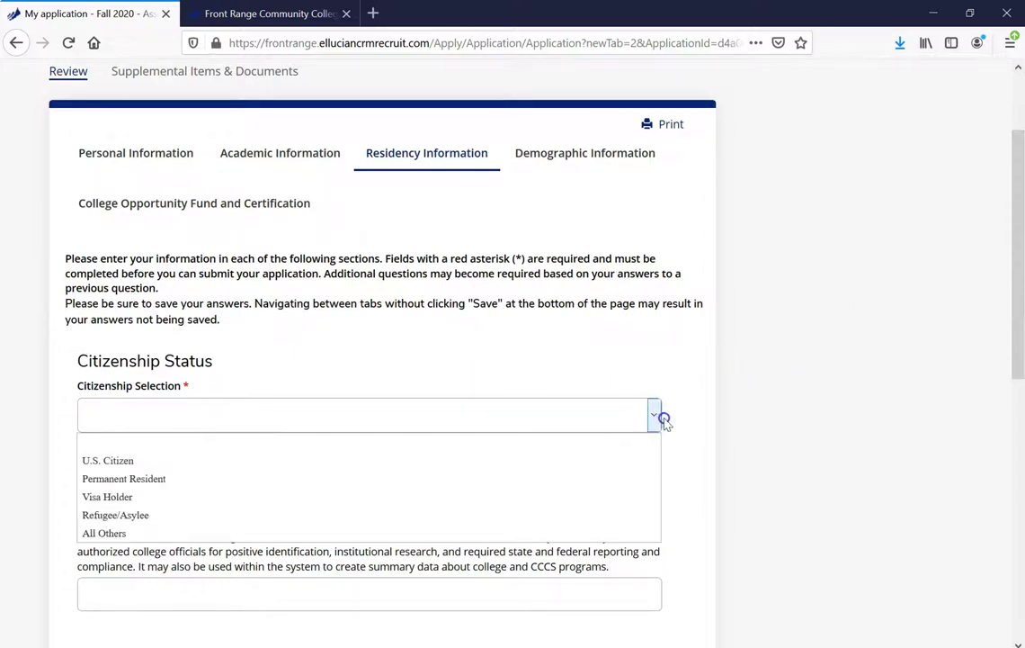
click(110, 534)
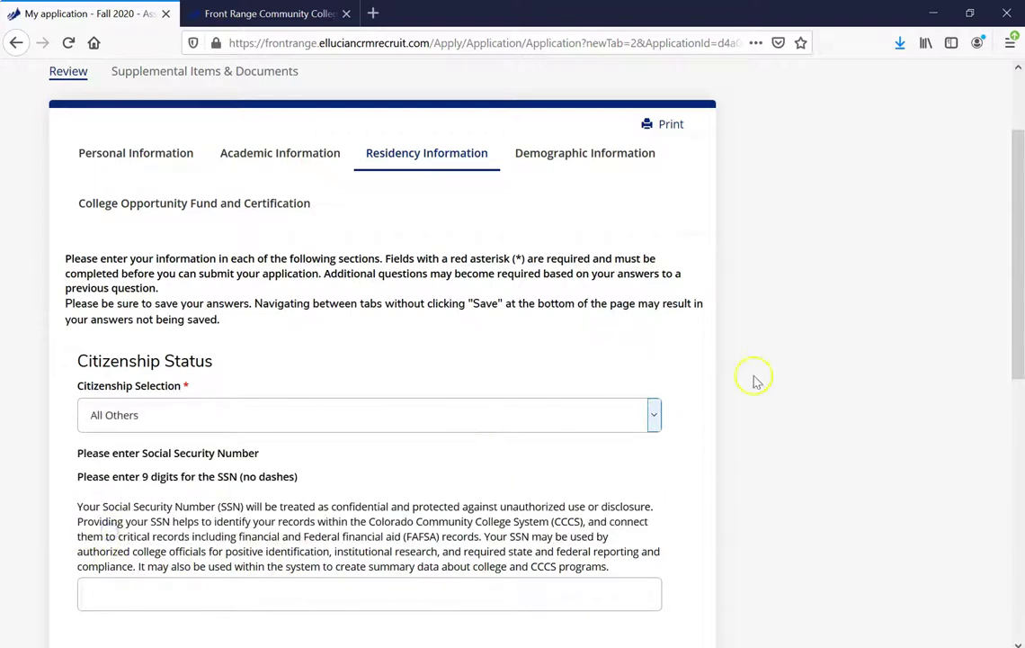
click(654, 416)
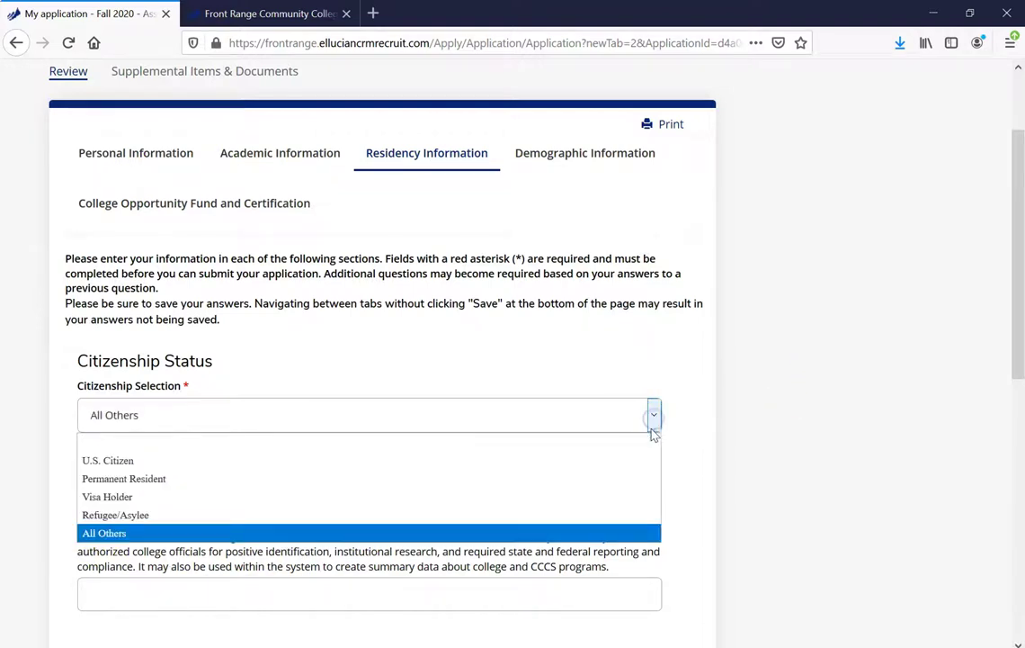
click(151, 459)
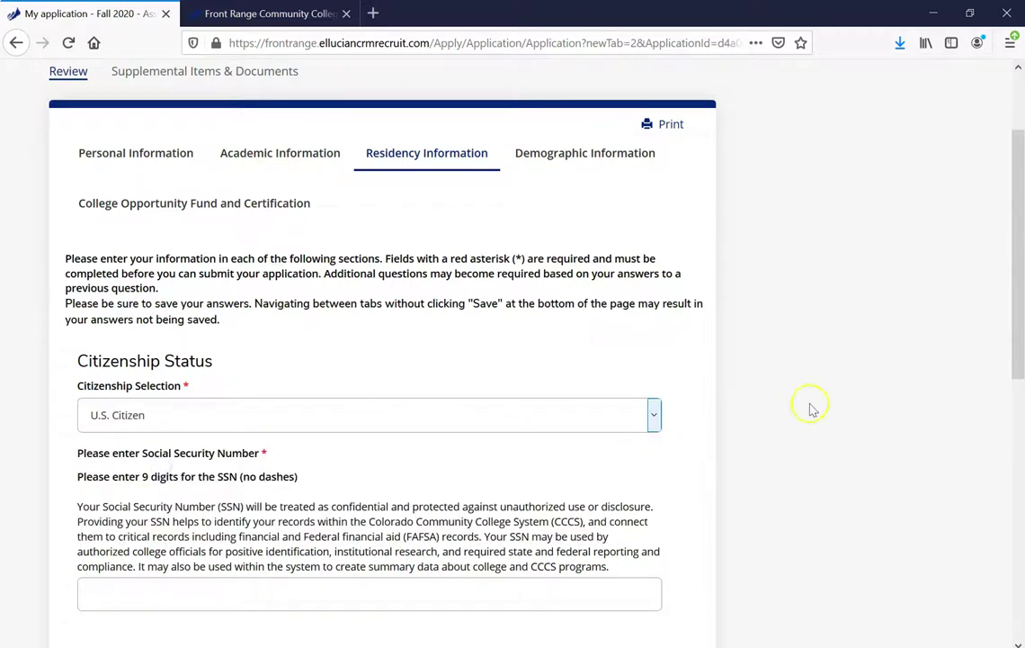
scroll(812, 409, down, 3)
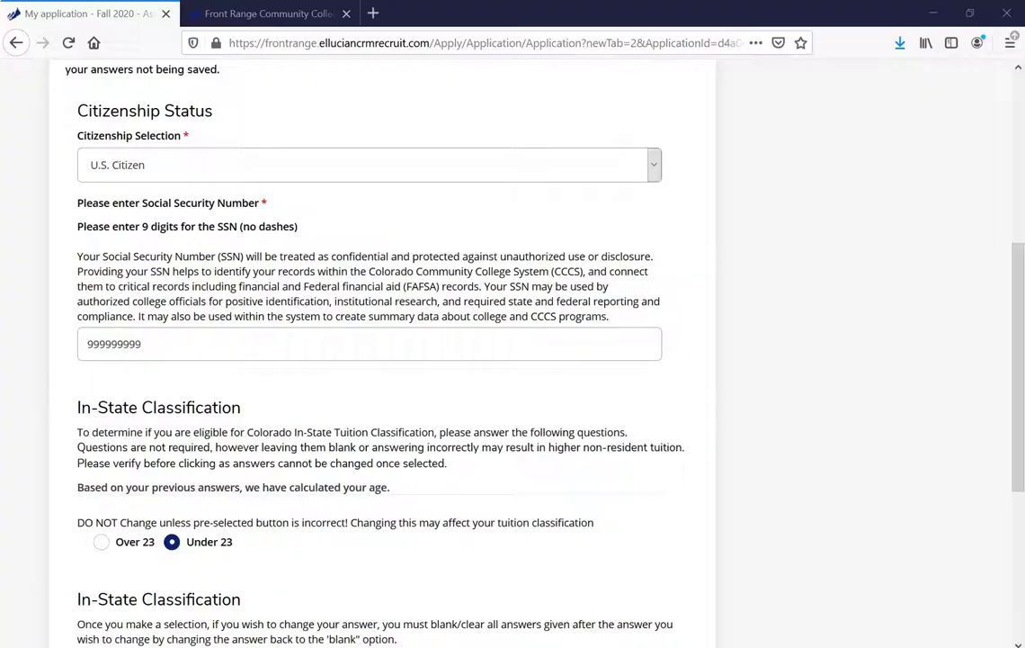
key(ctrl+Tab)
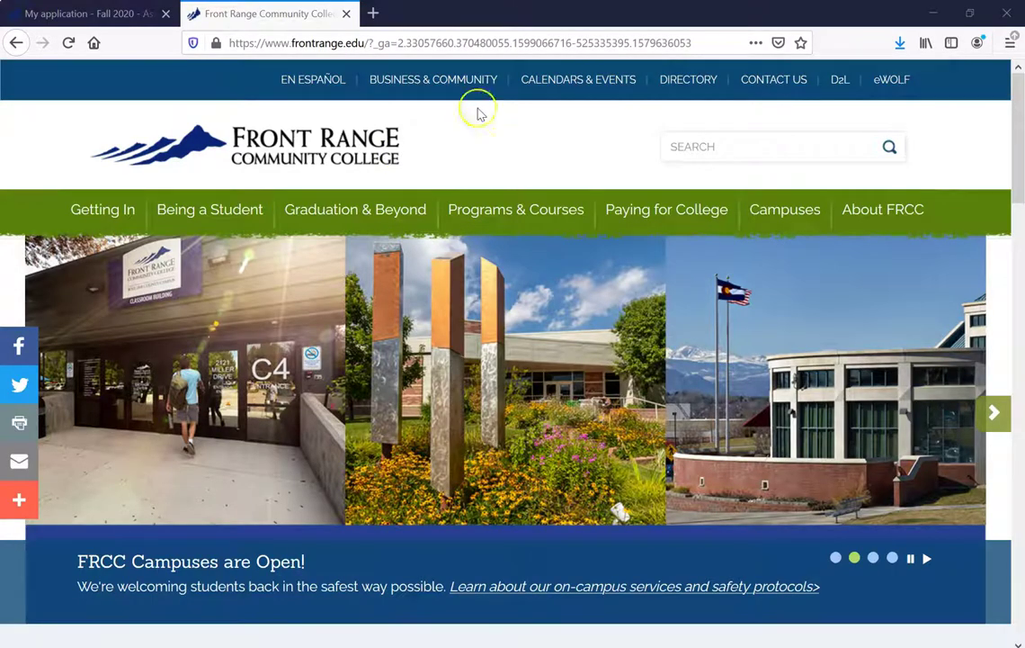
Open FRCC's Residency information page and read through the residency rules.
mouse_move(83, 219)
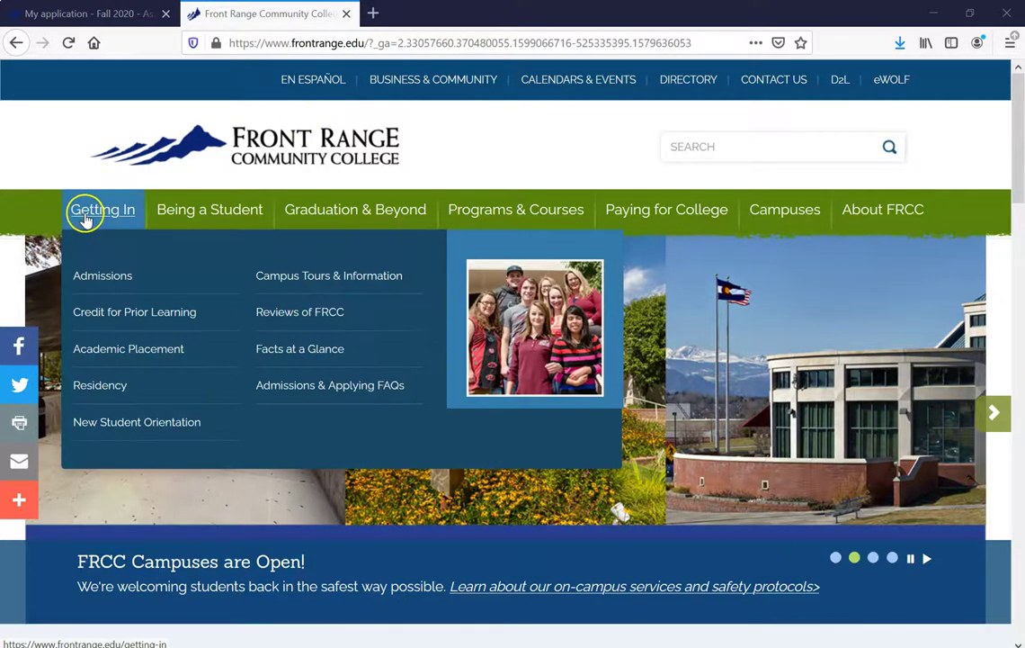
click(99, 391)
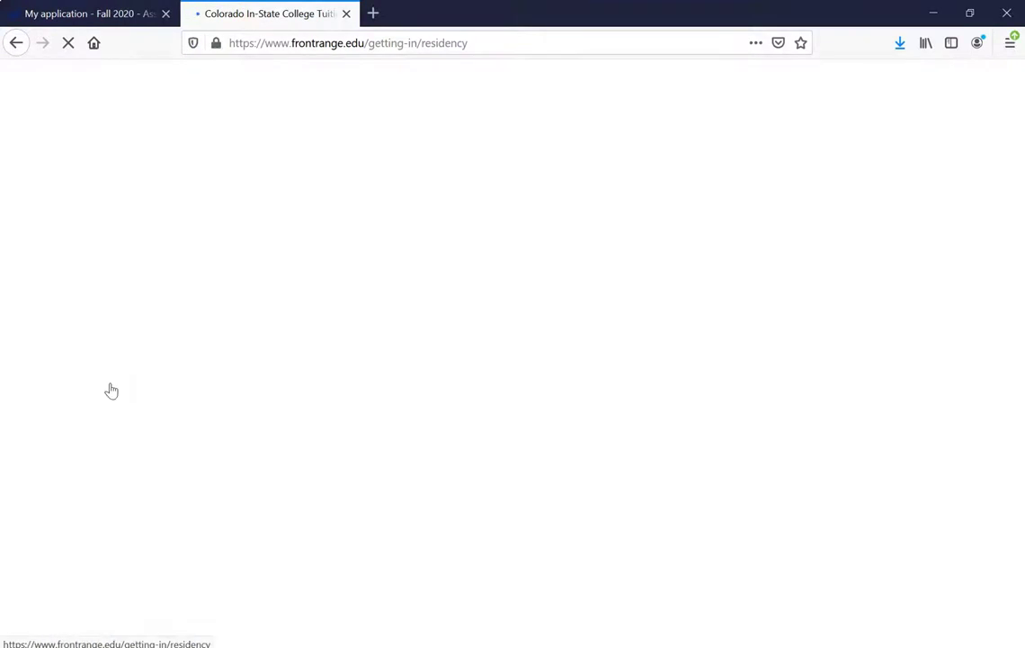
scroll(869, 313, down, 3)
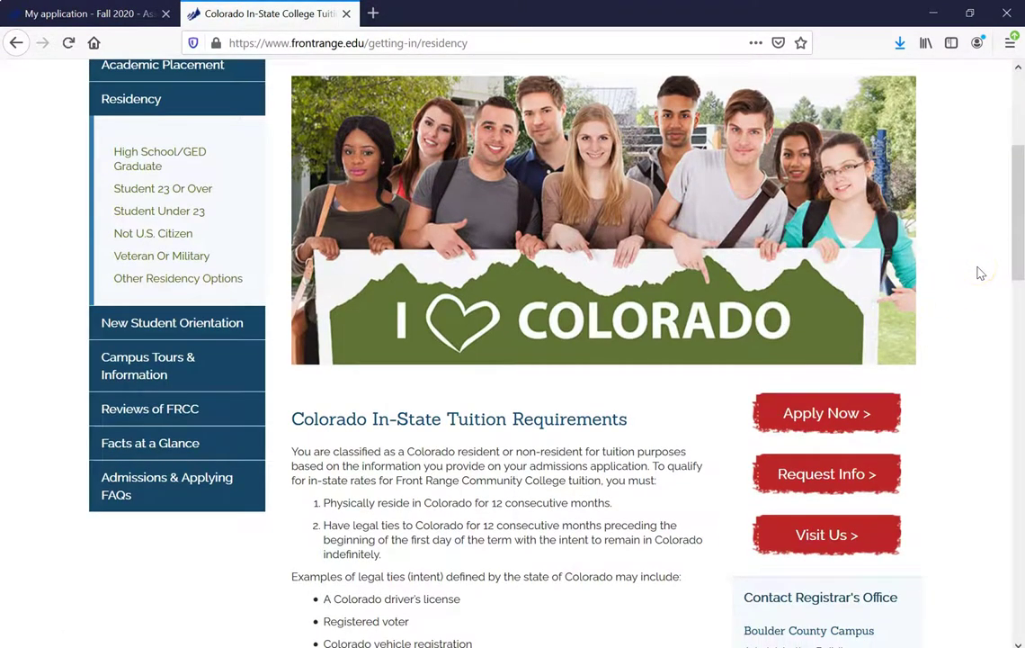
scroll(985, 225, down, 4)
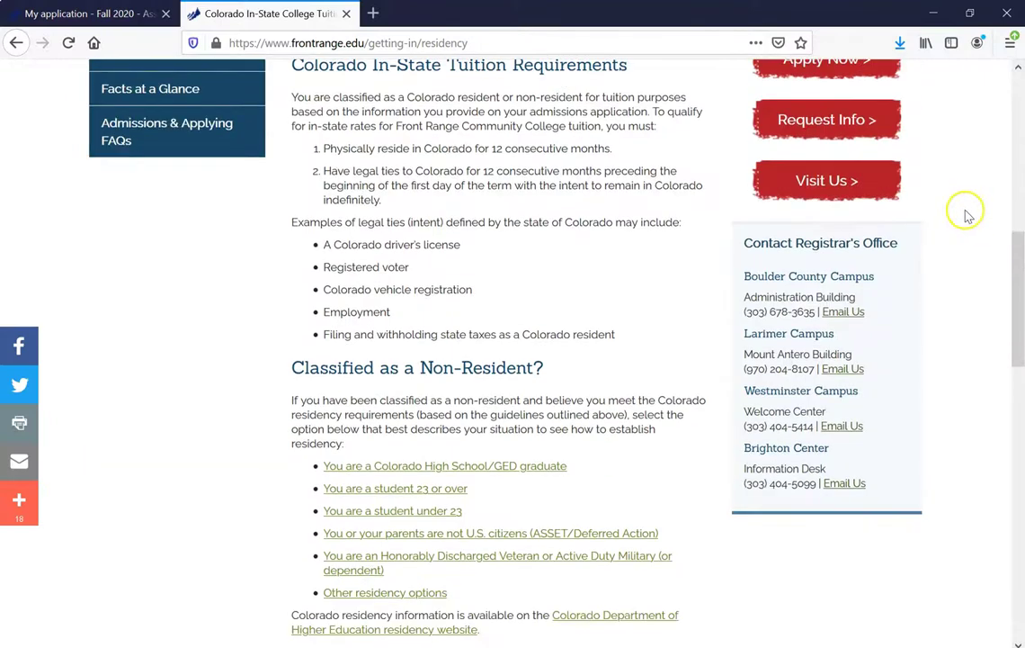
scroll(944, 220, down, 5)
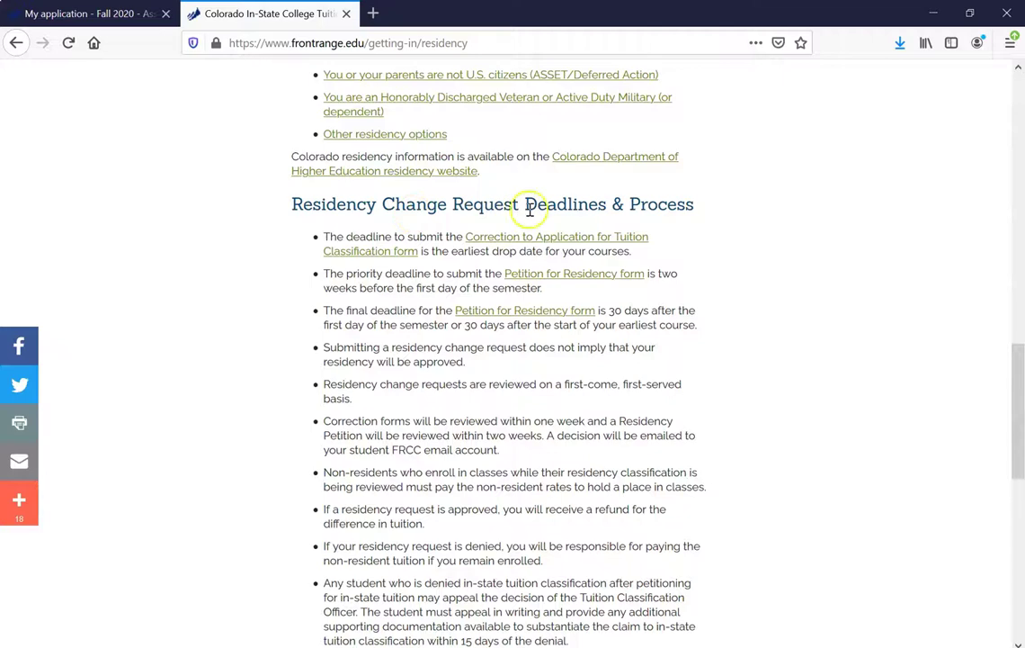
scroll(760, 208, down, 7)
scroll(854, 231, up, 6)
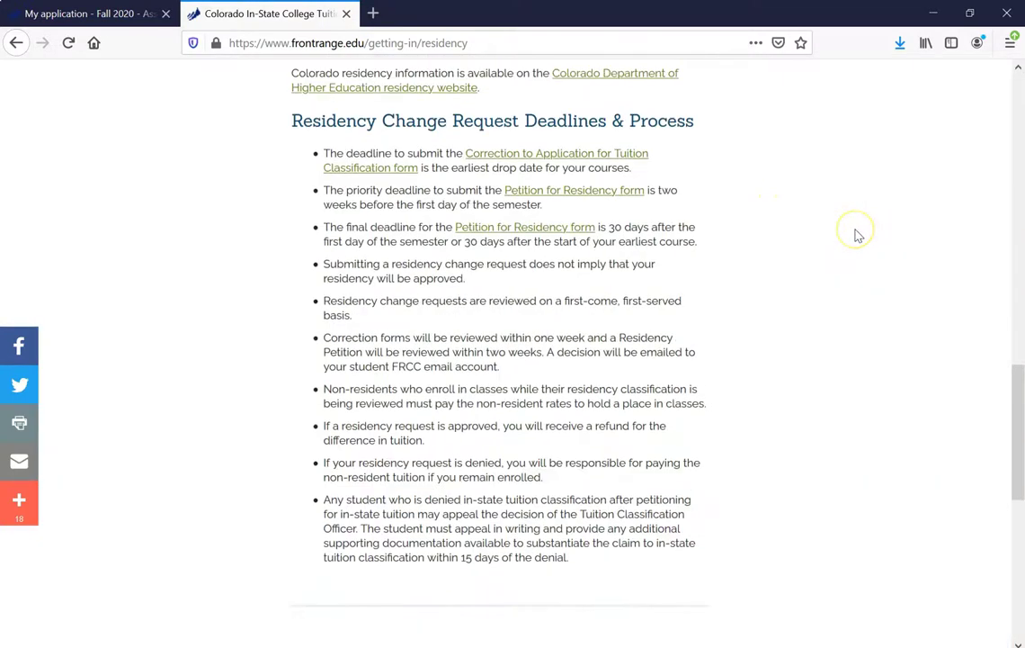
scroll(856, 235, up, 10)
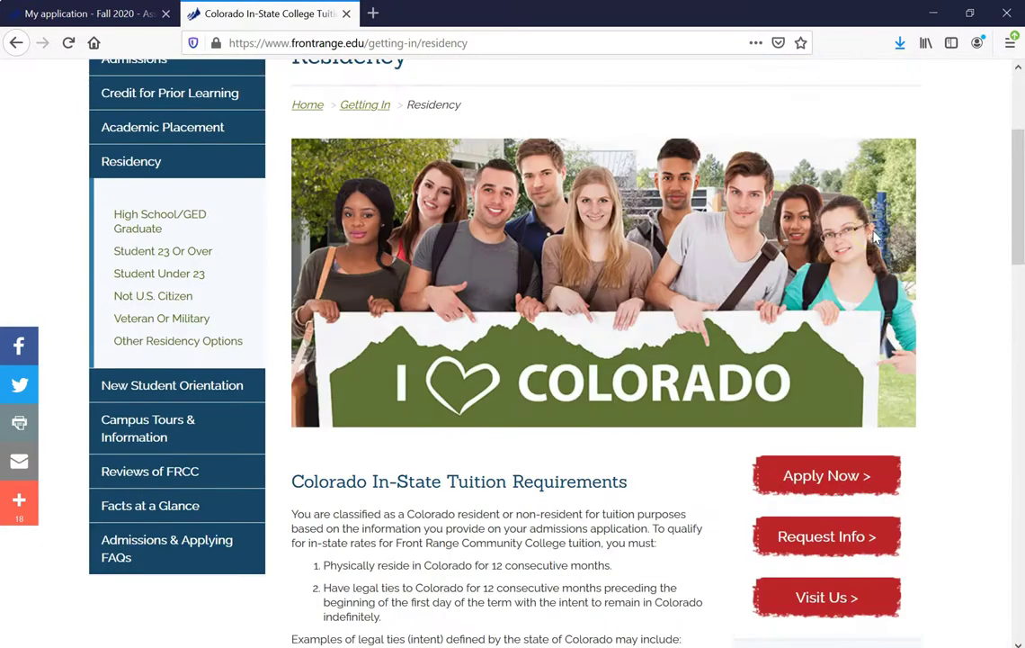
scroll(877, 234, up, 3)
Review the residency details further, then return to the Fall 2020 application's In-State Classification.
mouse_move(871, 215)
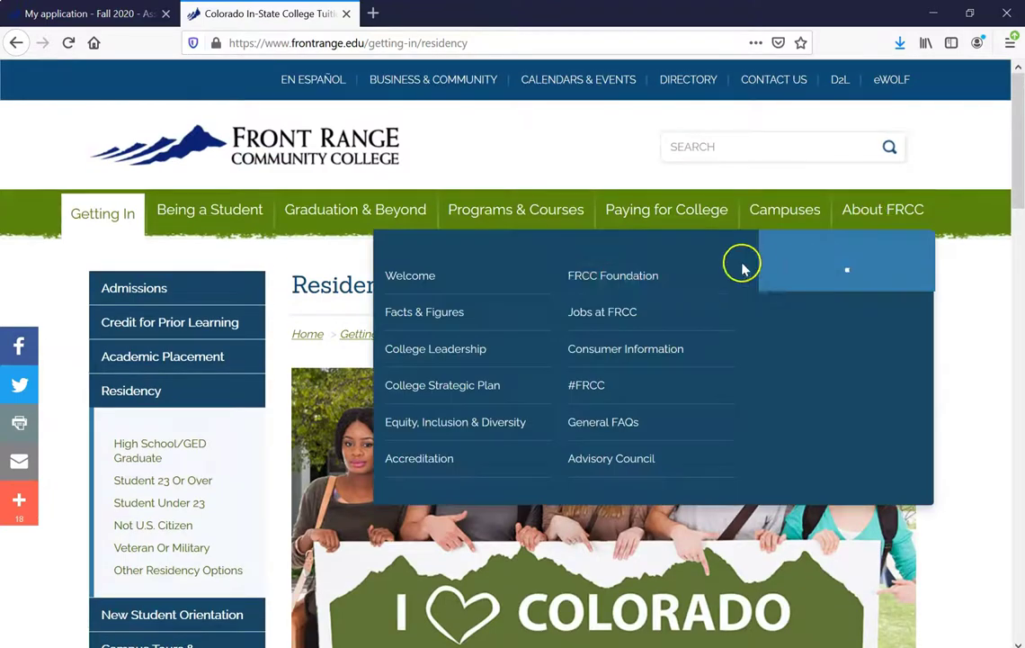
scroll(956, 267, down, 1)
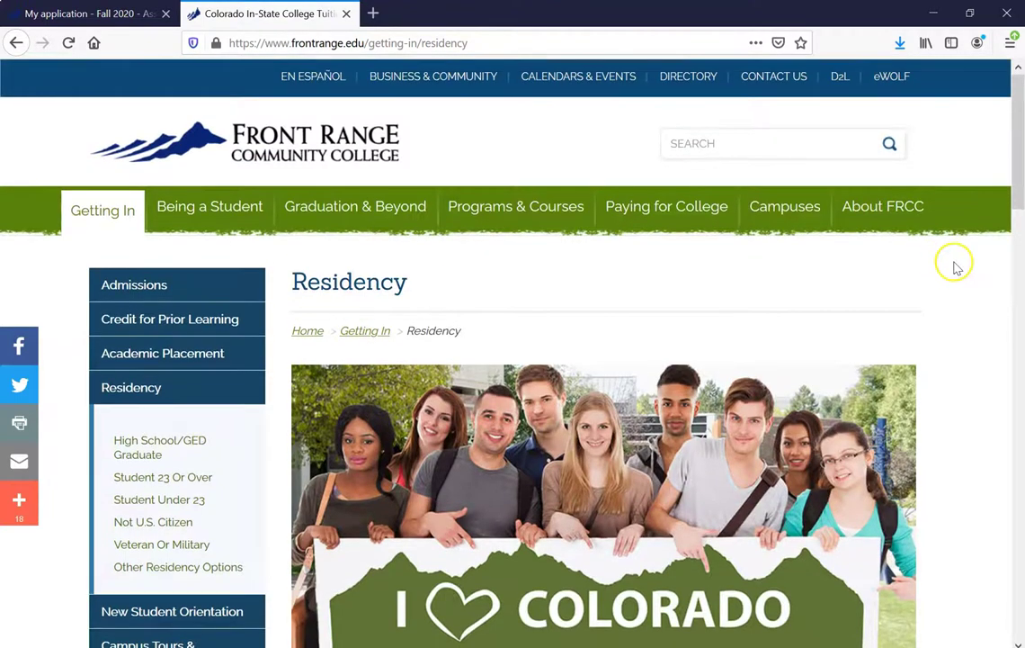
scroll(956, 267, down, 4)
scroll(959, 262, down, 1)
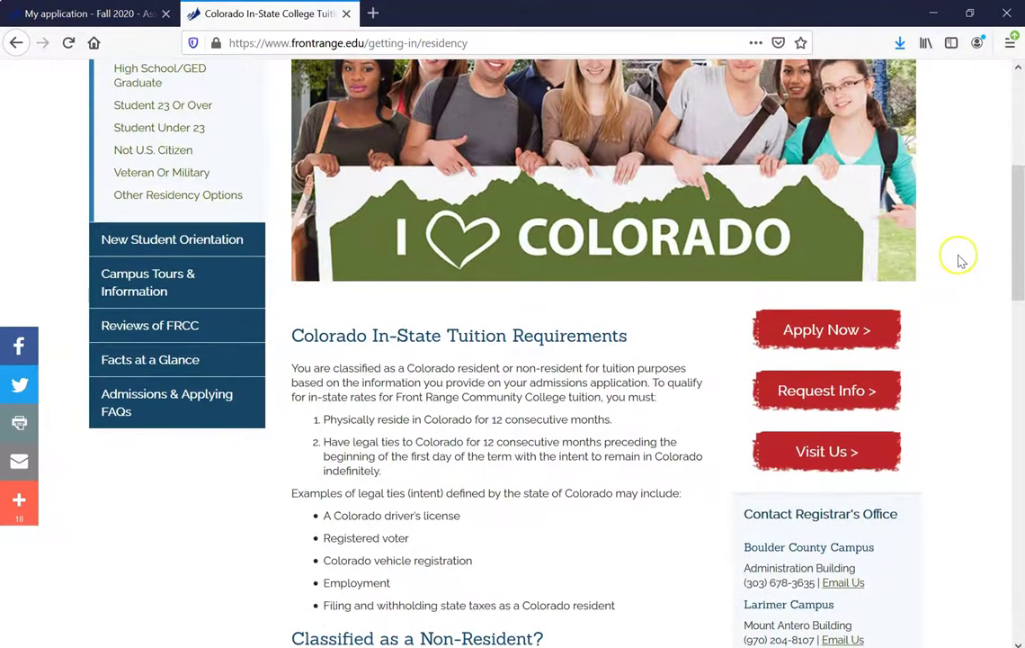
scroll(957, 258, up, 4)
scroll(957, 258, down, 9)
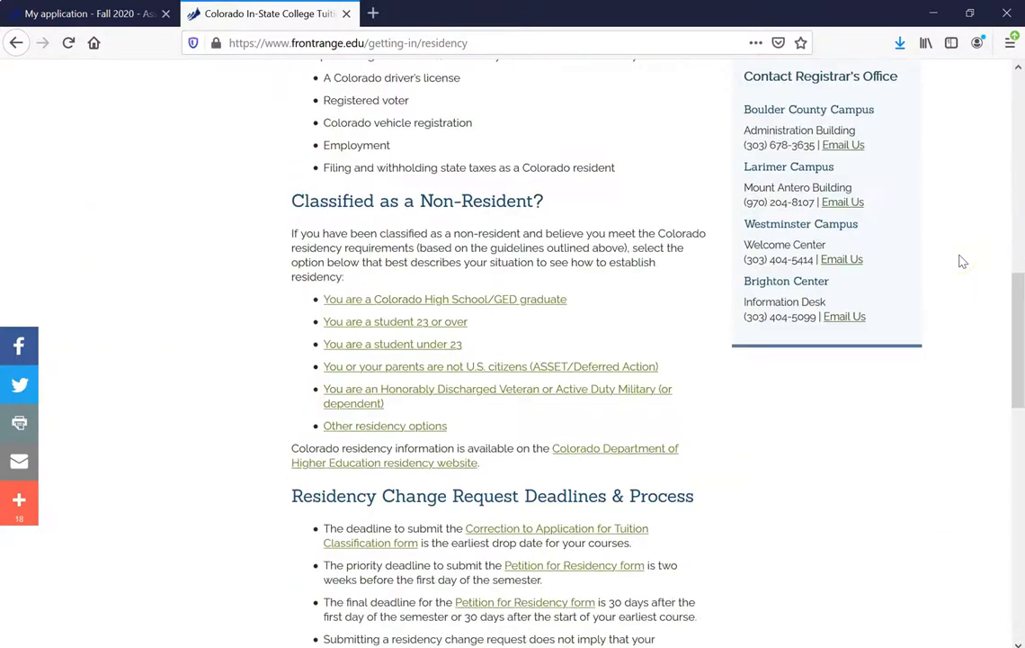
scroll(960, 261, up, 3)
scroll(963, 261, down, 7)
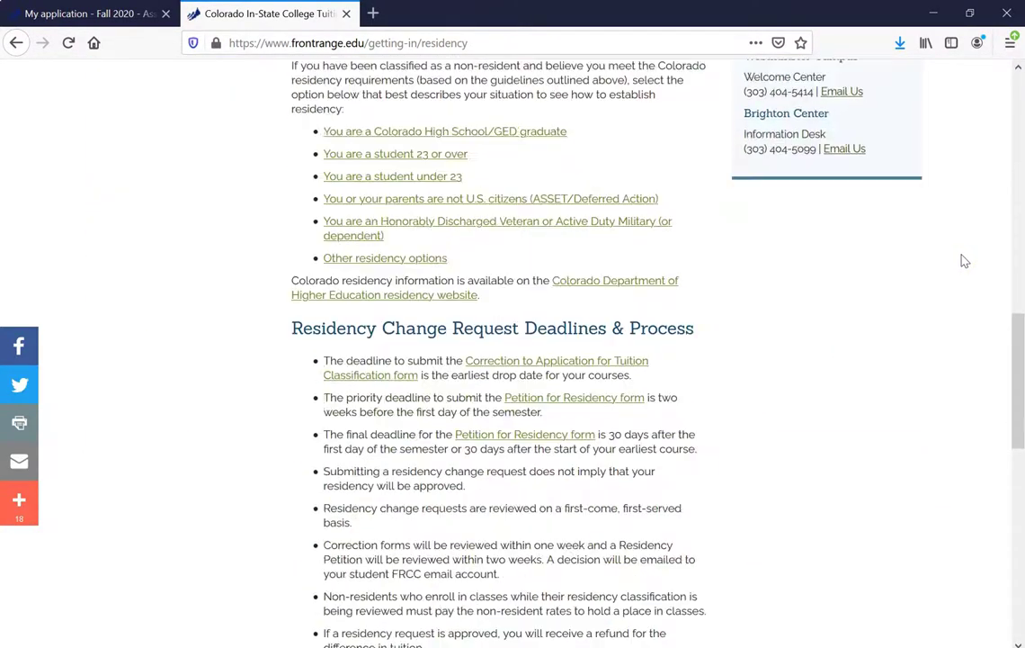
scroll(962, 260, up, 15)
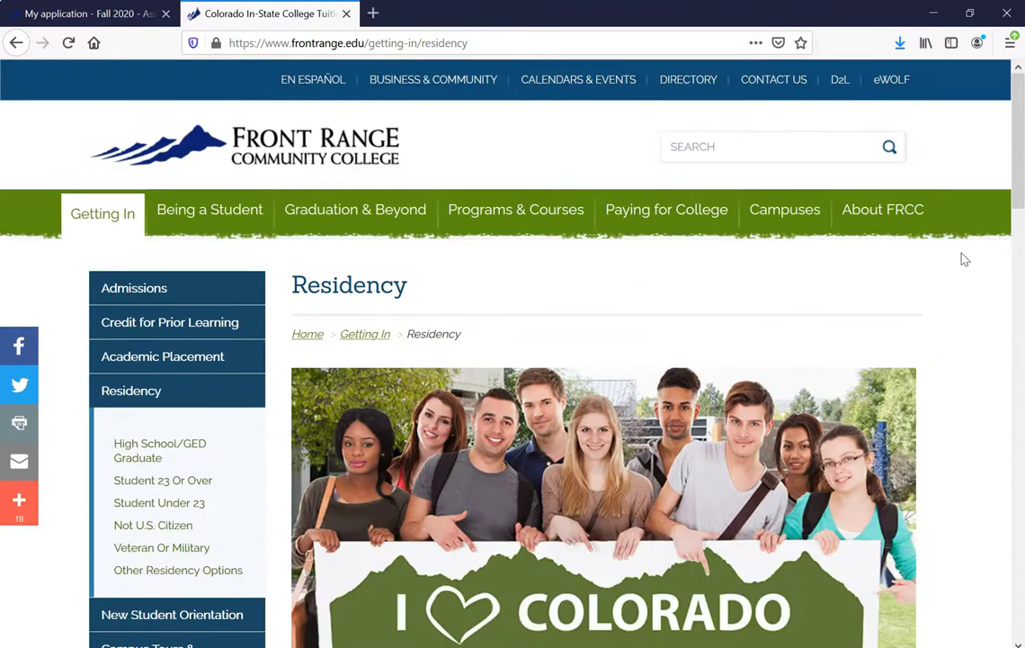
click(617, 299)
key(ctrl+Page_Up)
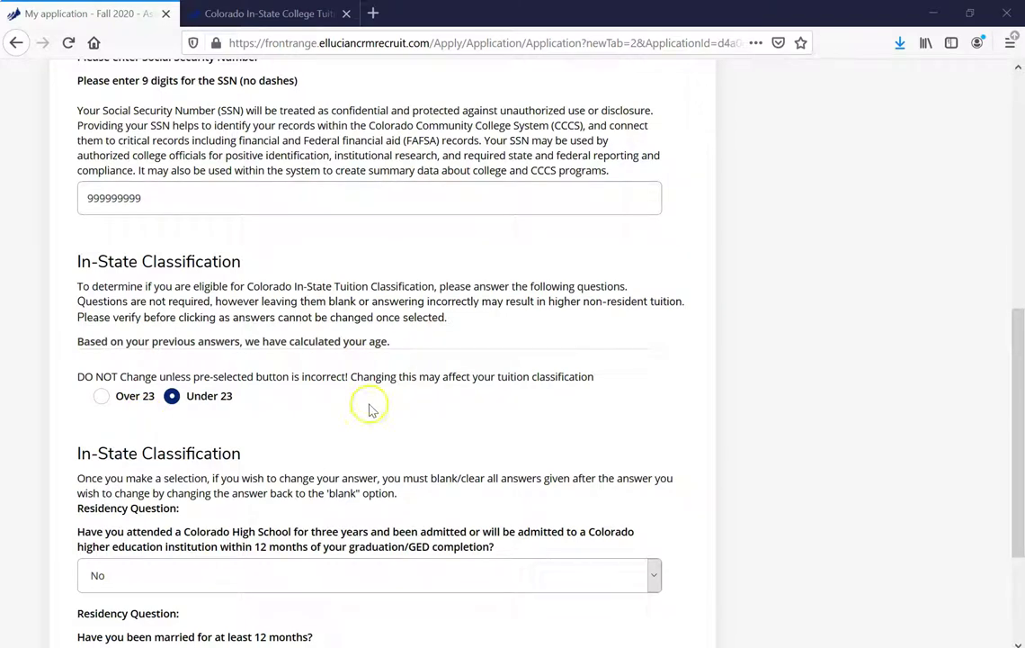
Answer Yes to attending a Colorado high school and save the Residency Information.
scroll(369, 396, down, 2)
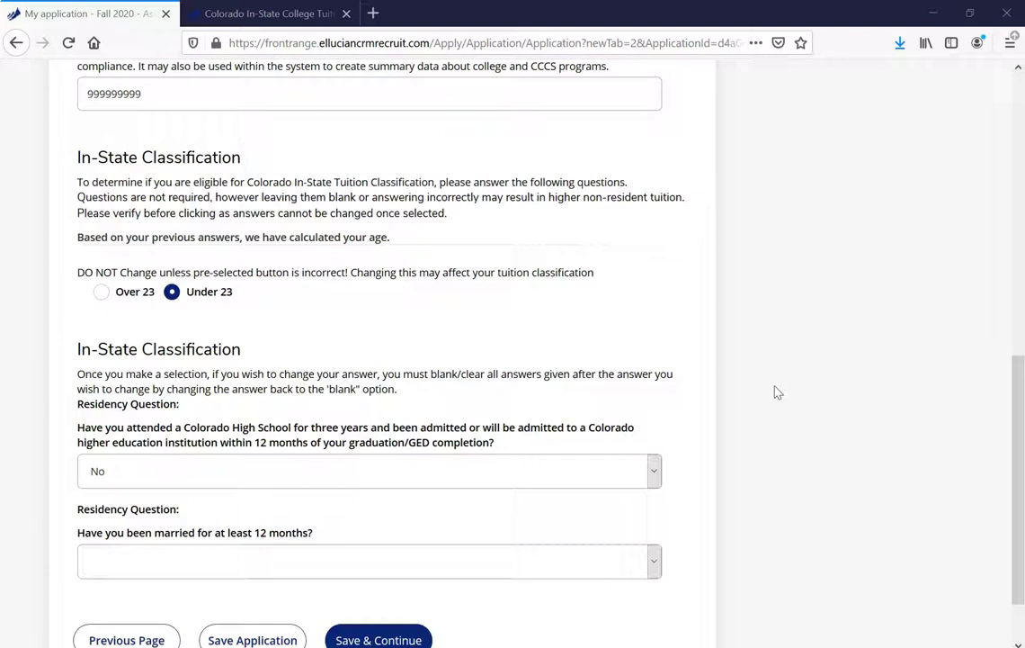
click(655, 473)
click(90, 515)
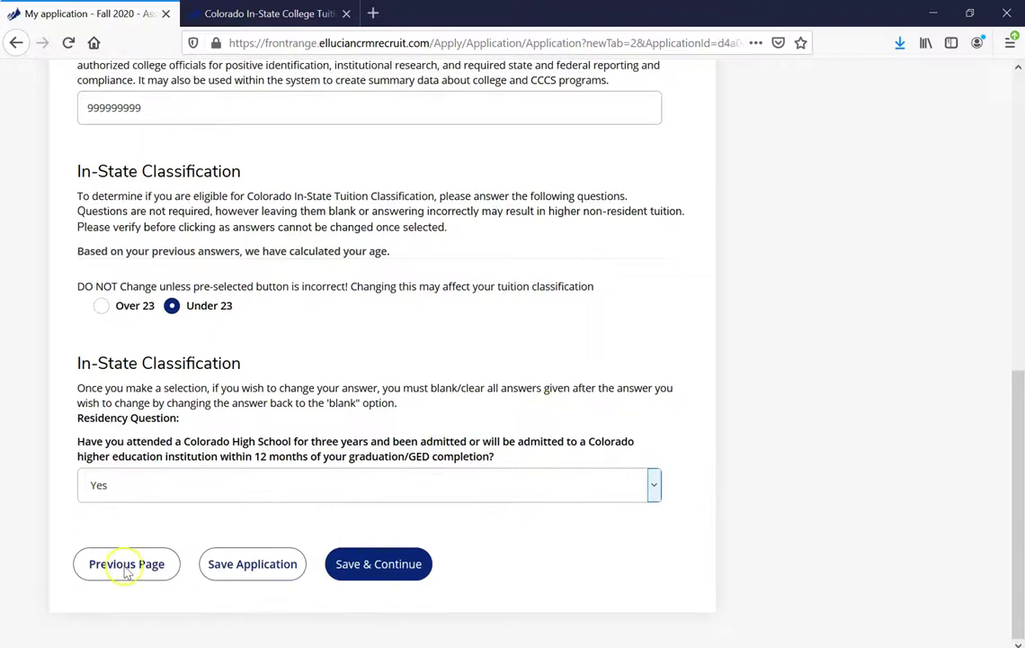
click(374, 569)
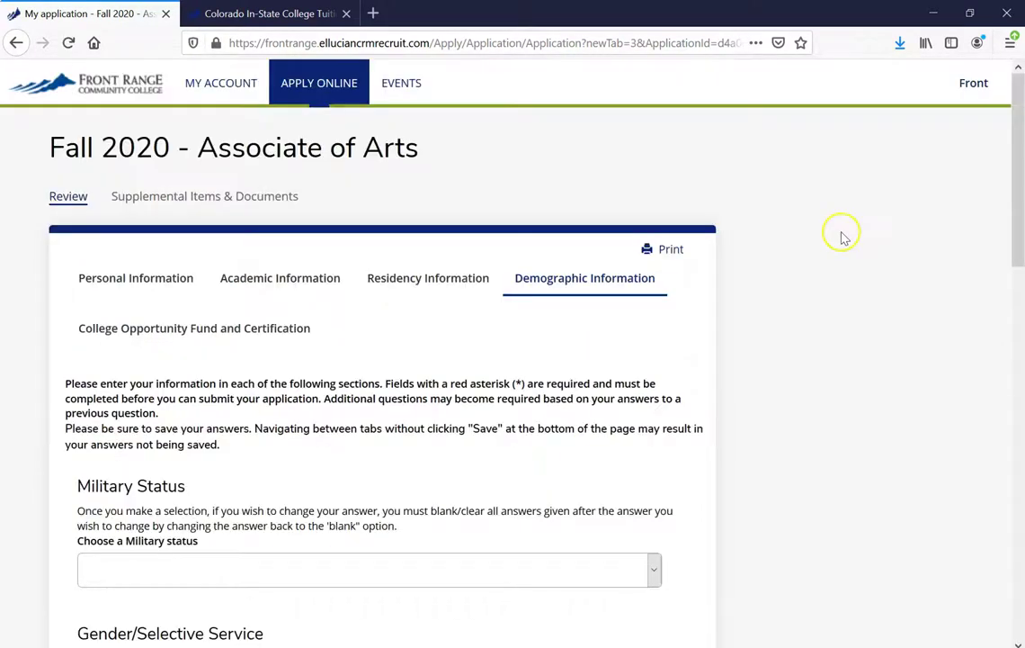
Answer the demographic questions: no military service, Male, and Hispanic/Latino ethnicity.
scroll(842, 237, down, 1)
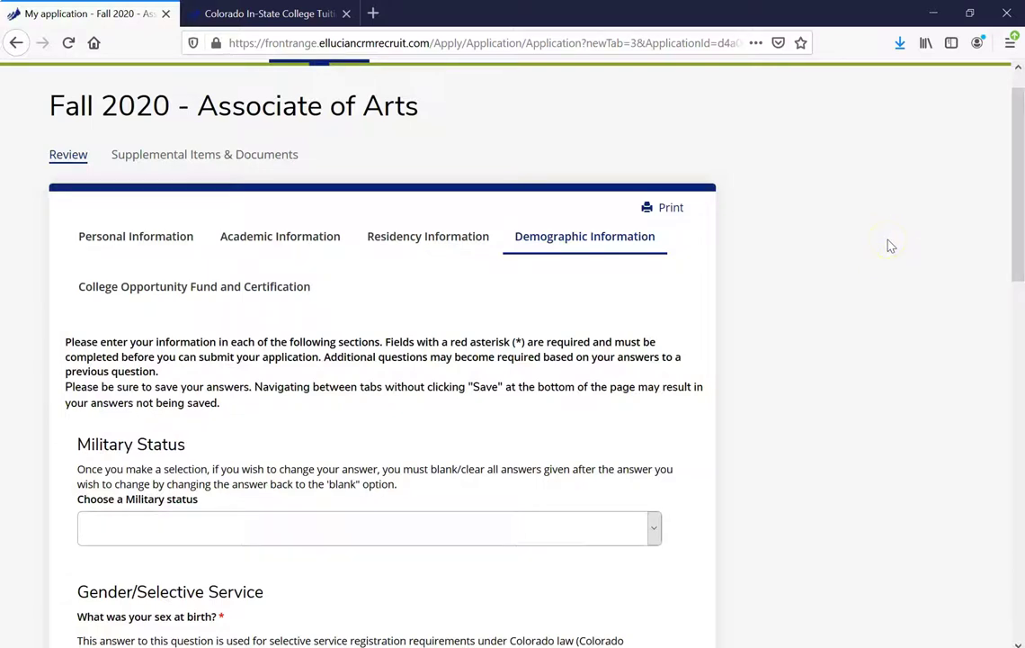
scroll(891, 244, down, 2)
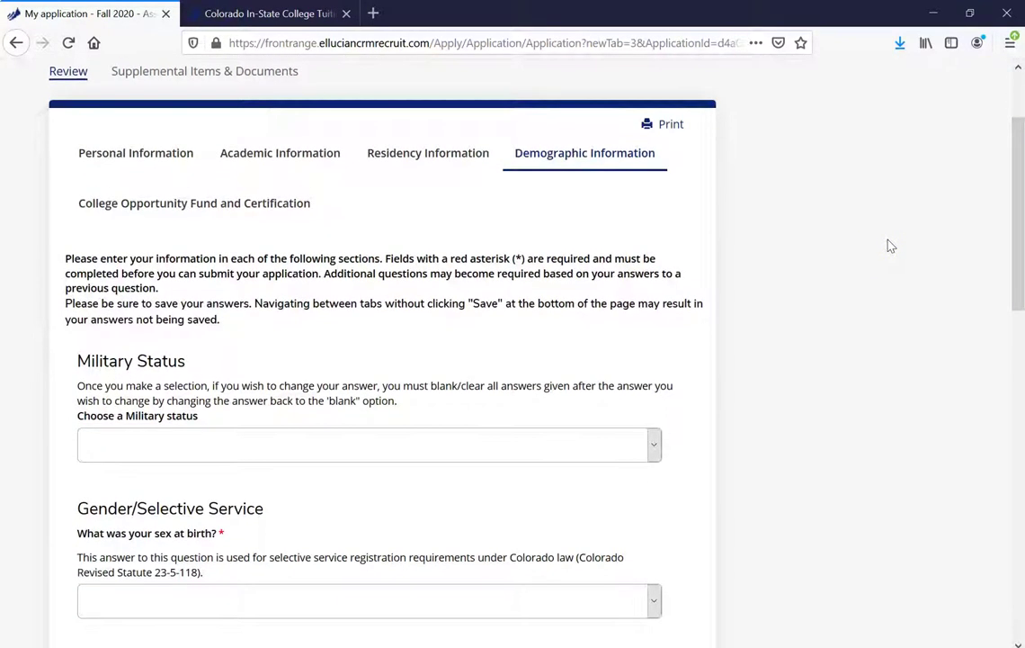
scroll(891, 246, down, 5)
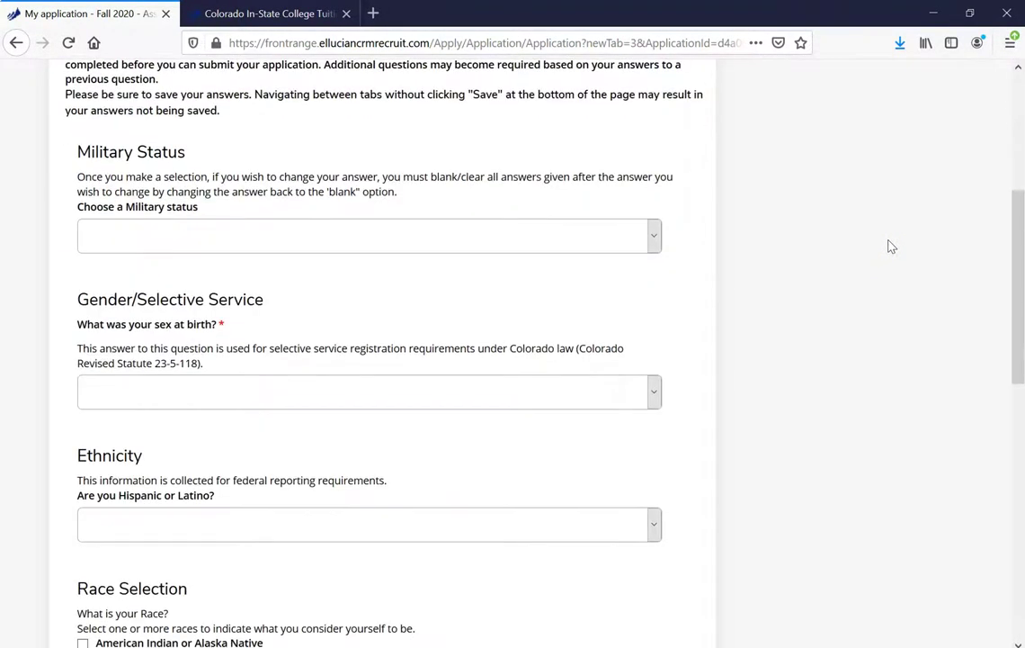
scroll(890, 246, down, 5)
scroll(890, 245, down, 8)
click(904, 245)
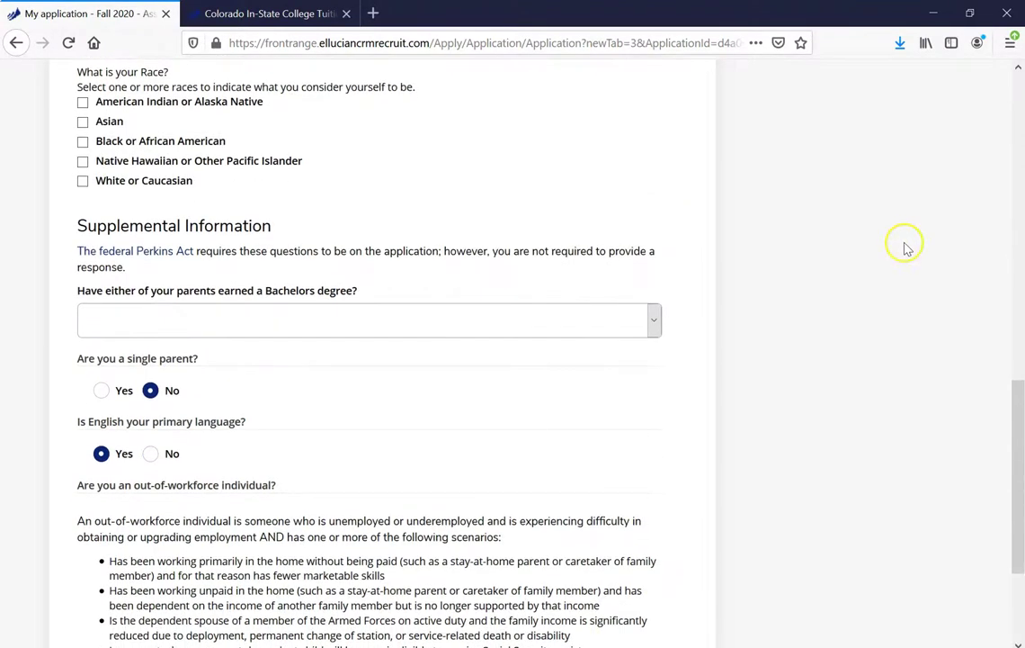
scroll(907, 248, down, 3)
scroll(907, 248, up, 20)
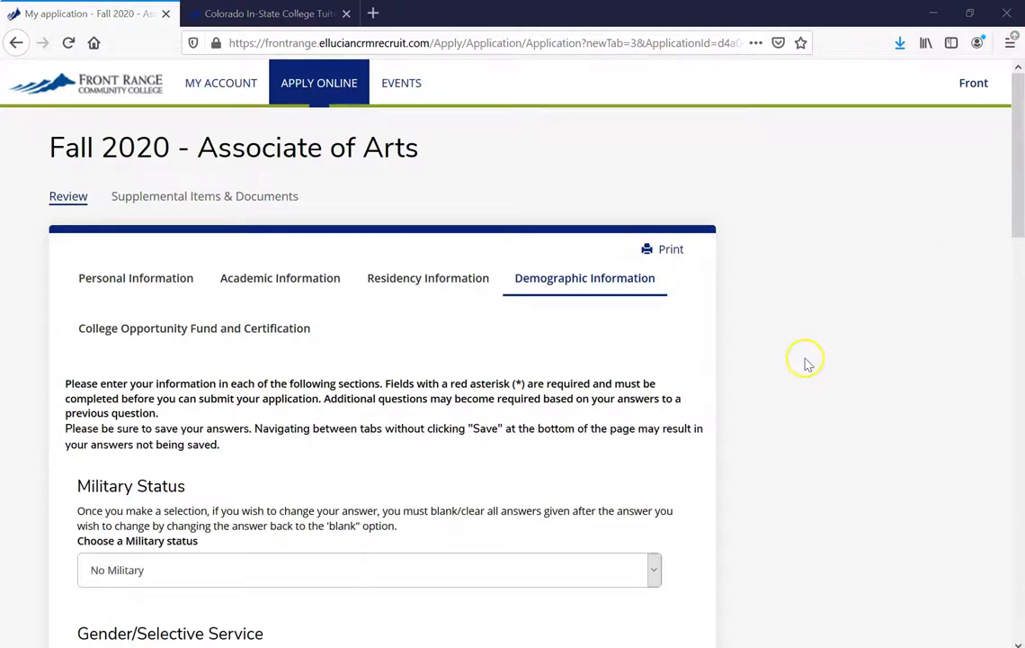
scroll(807, 364, down, 1)
scroll(807, 363, down, 3)
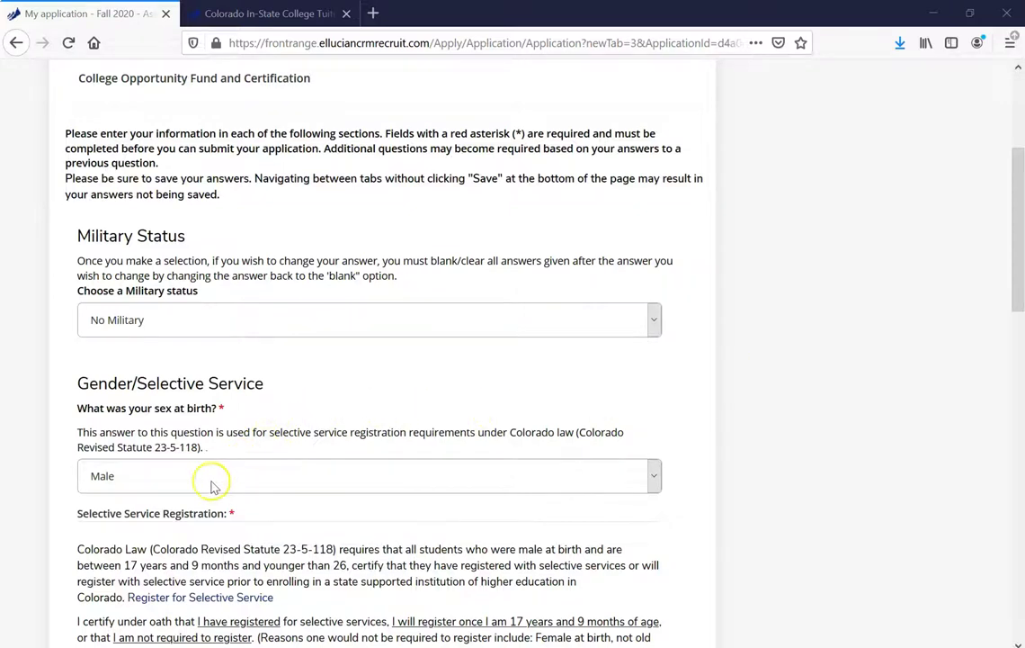
scroll(904, 451, down, 2)
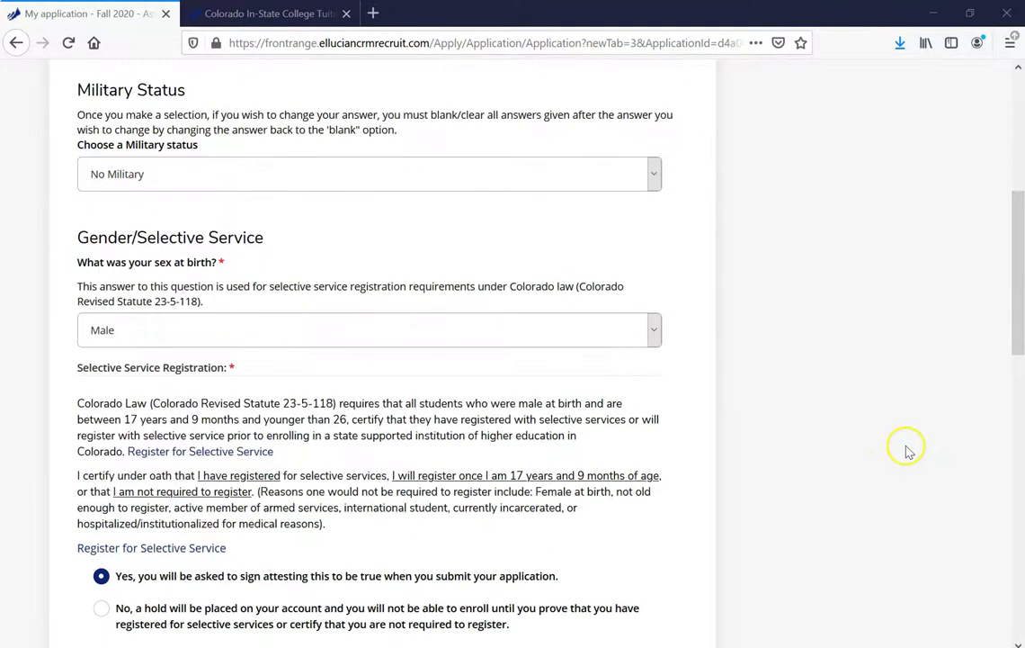
click(829, 412)
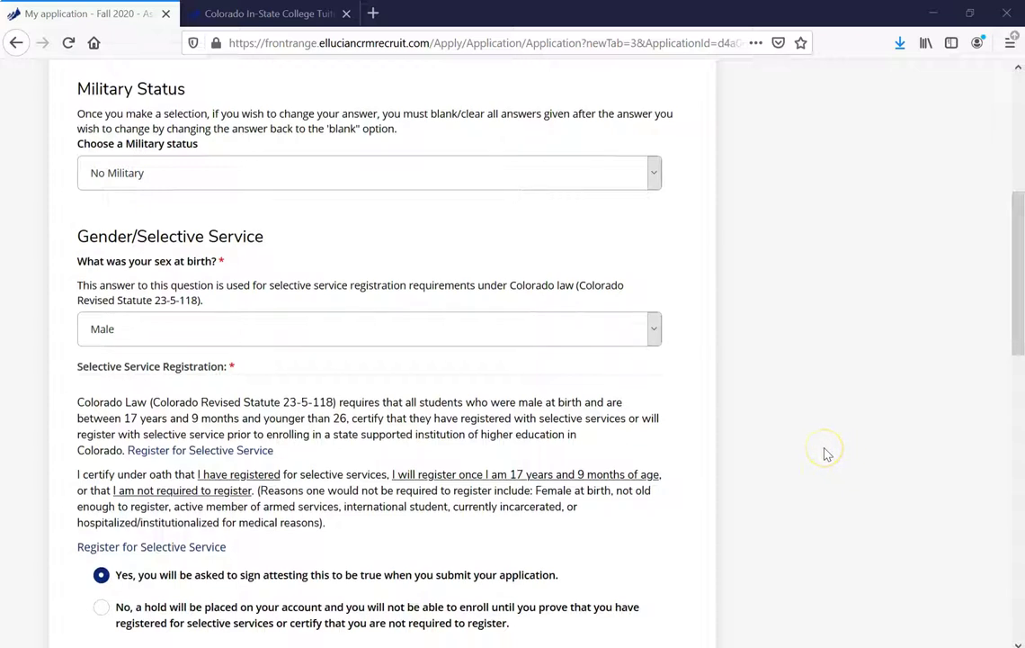
Answer the supplemental parent question with Neither and save the Demographic Information.
scroll(828, 454, down, 1)
scroll(828, 453, down, 2)
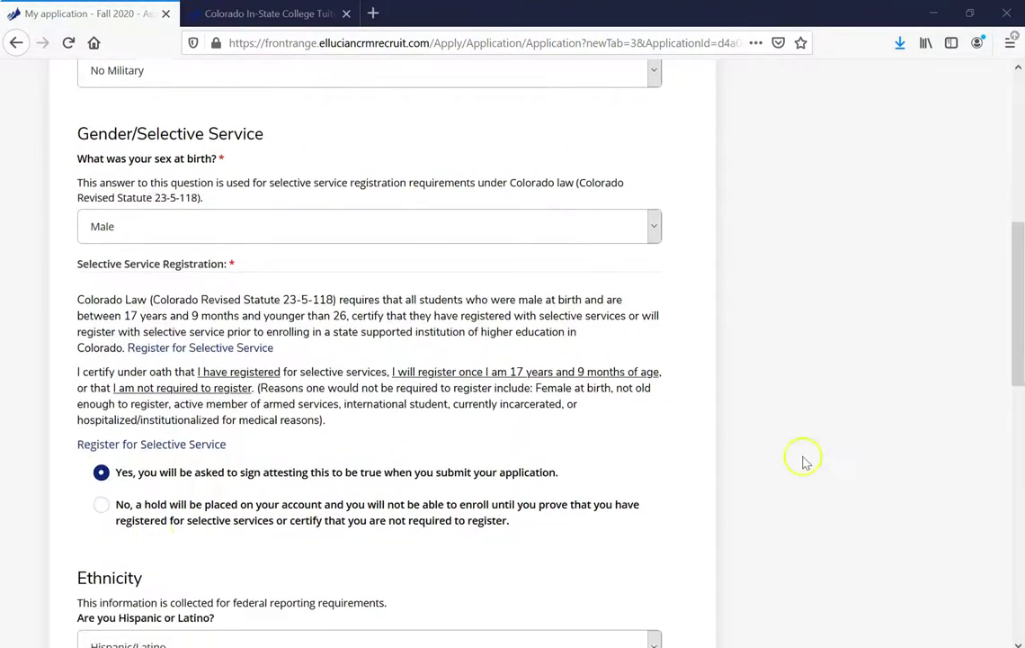
scroll(36, 481, down, 2)
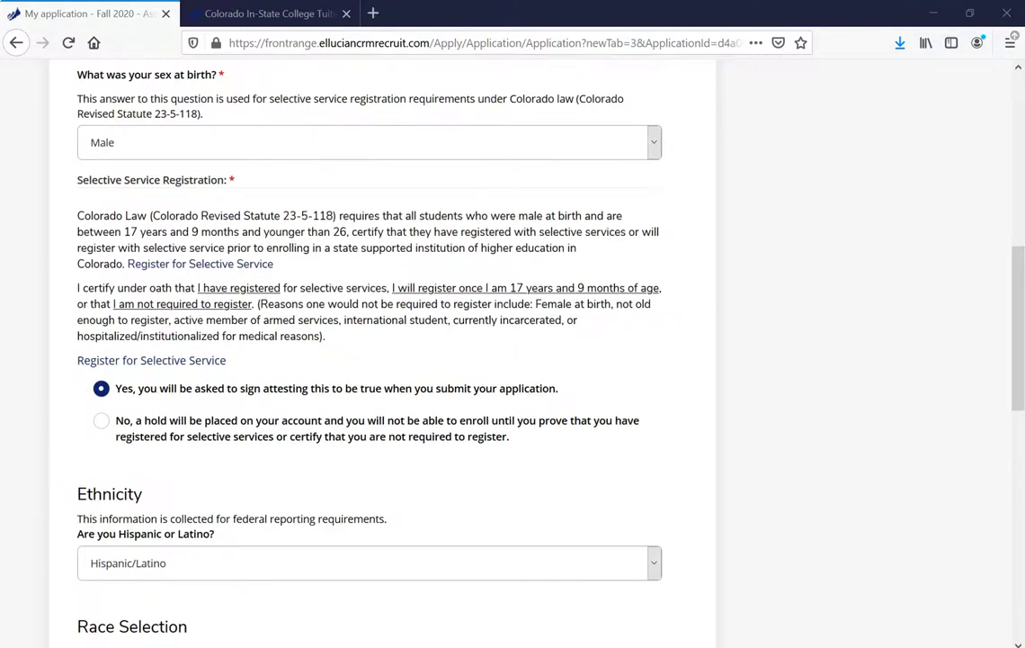
scroll(5, 426, down, 4)
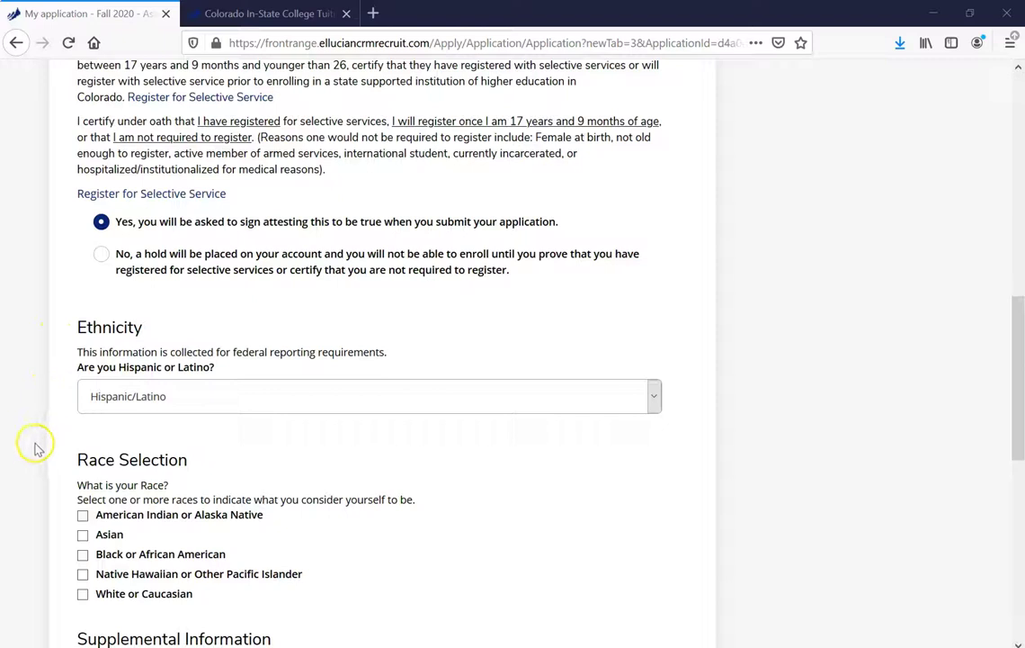
scroll(34, 445, down, 4)
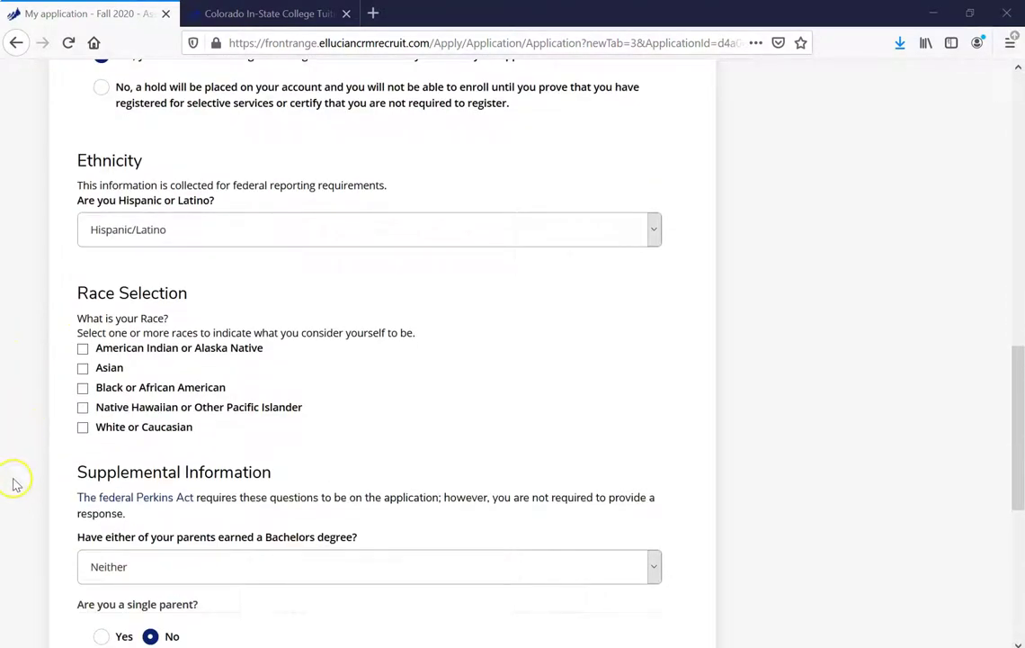
scroll(34, 477, down, 2)
scroll(34, 490, down, 8)
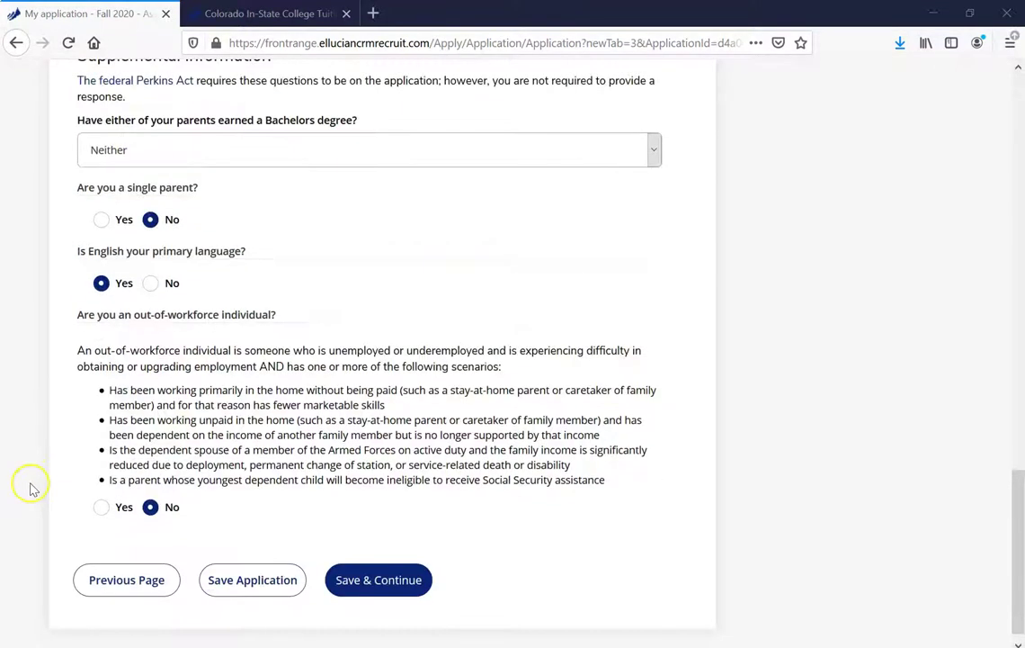
scroll(30, 485, down, 1)
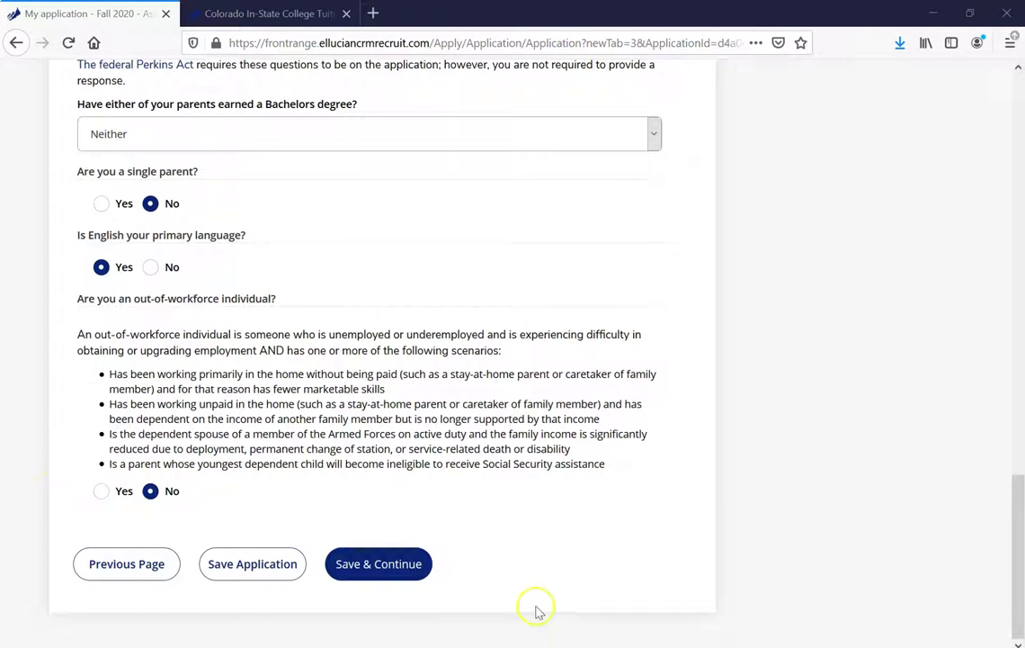
click(367, 566)
Answer Yes to the Certification that the application information is true.
click(914, 305)
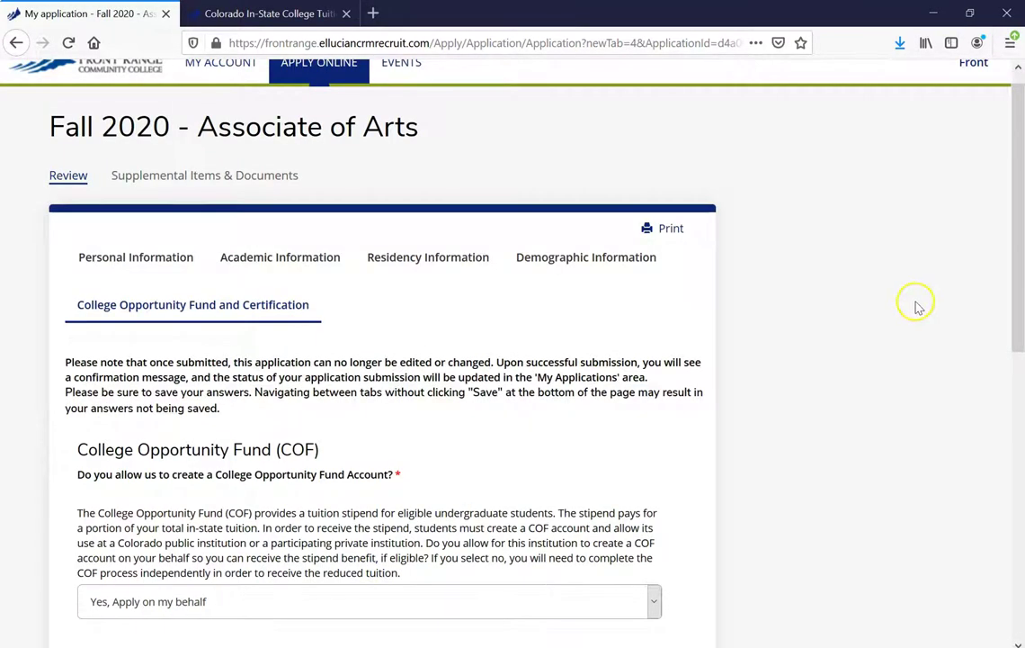
scroll(916, 306, down, 1)
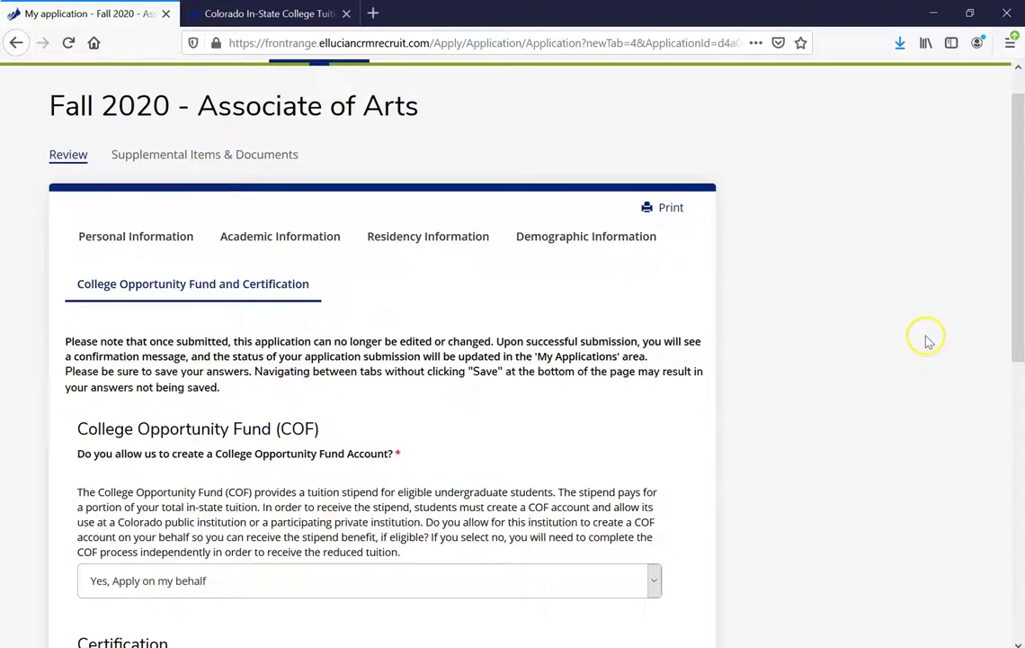
scroll(927, 340, down, 3)
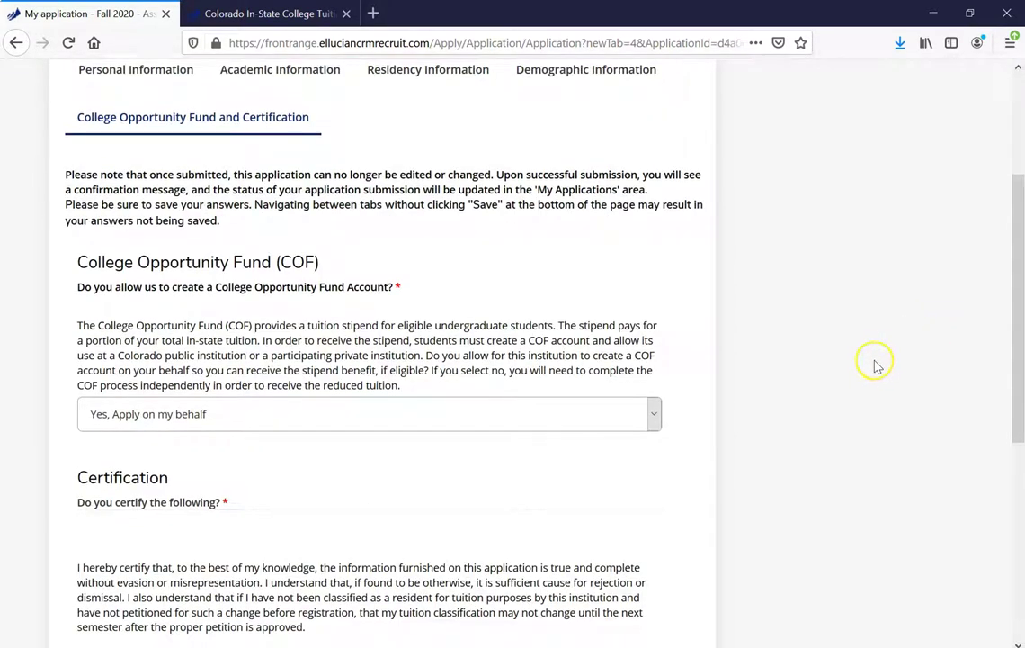
scroll(882, 369, down, 1)
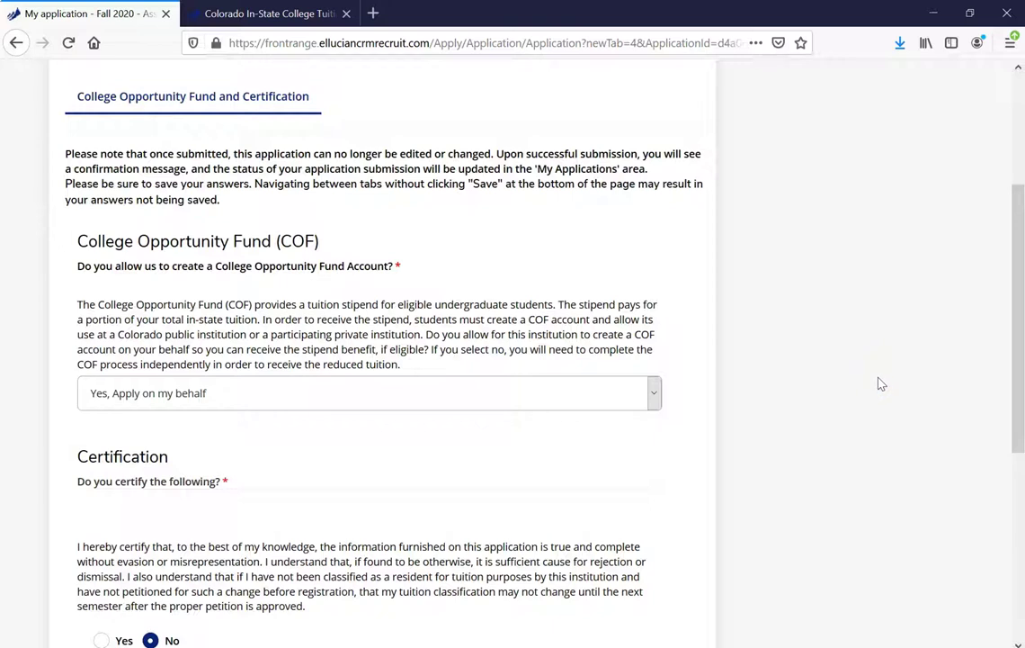
scroll(878, 382, down, 3)
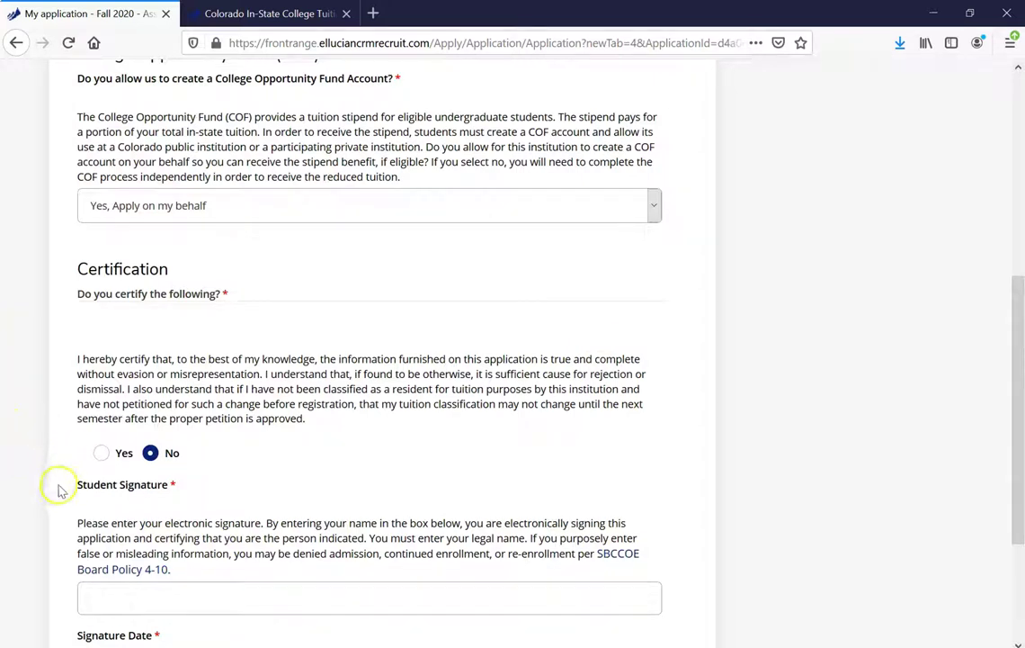
click(100, 453)
scroll(387, 409, down, 2)
Sign the Student Signature field with the student's name and go to Preview Before Submission.
click(144, 404)
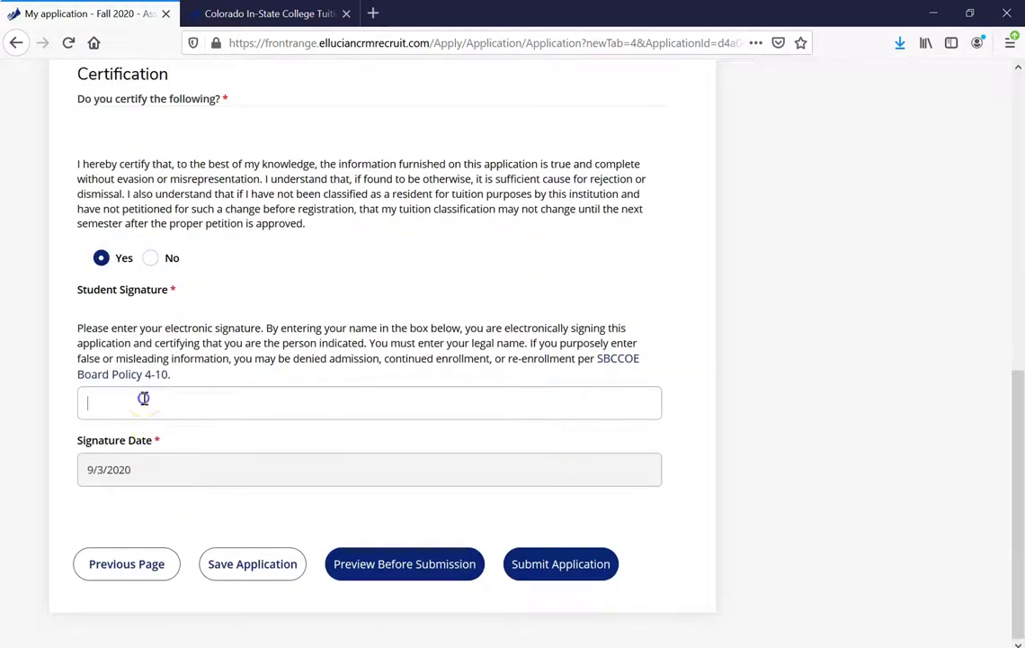
text(Front Range Wolves)
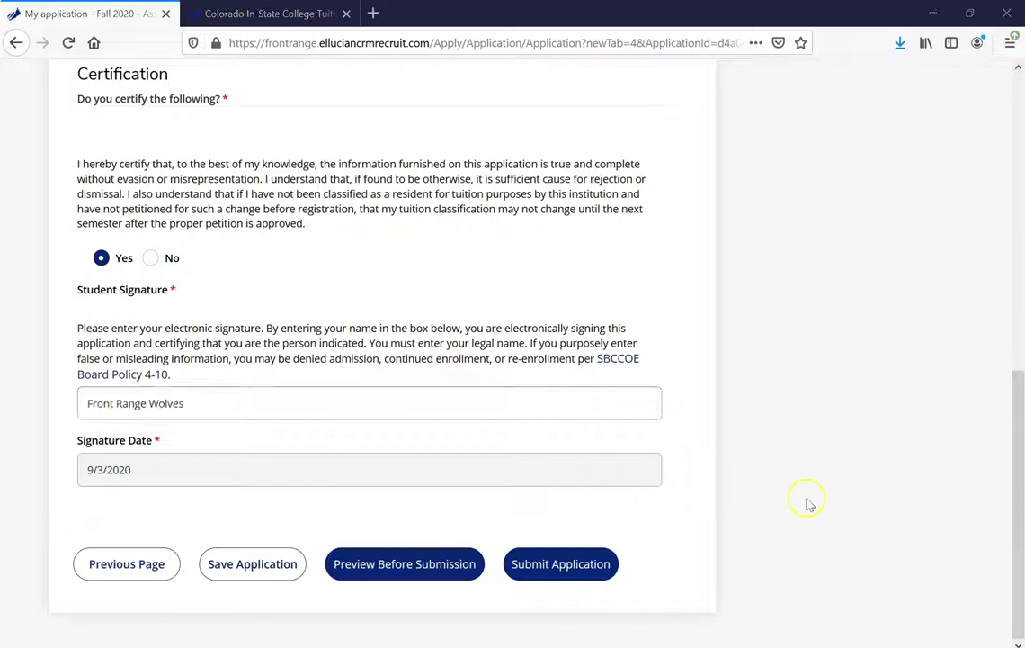
scroll(844, 534, up, 5)
scroll(841, 538, down, 5)
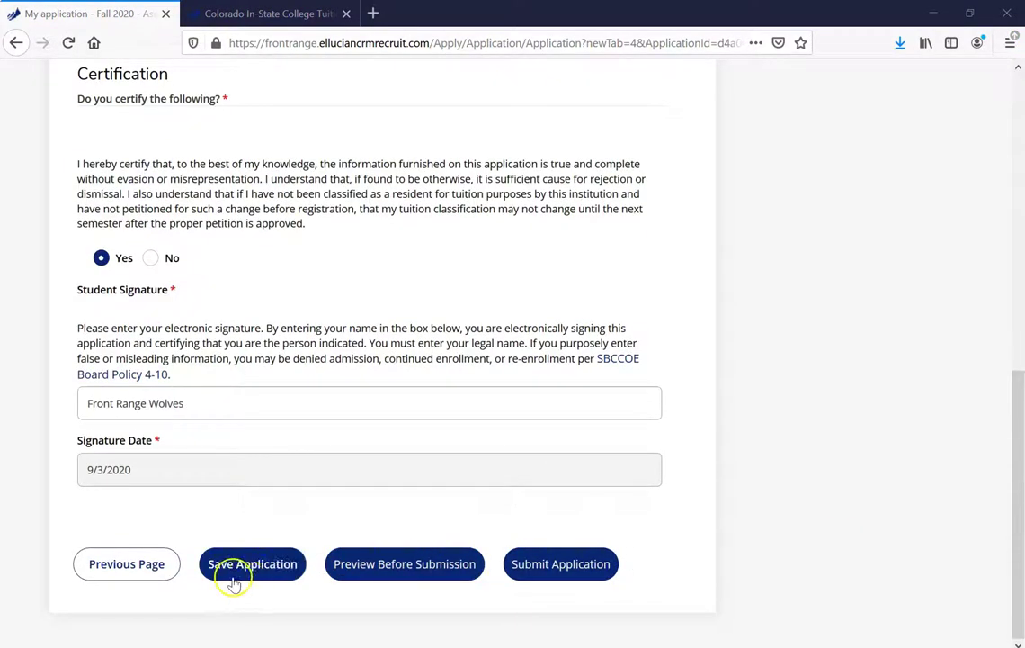
click(393, 565)
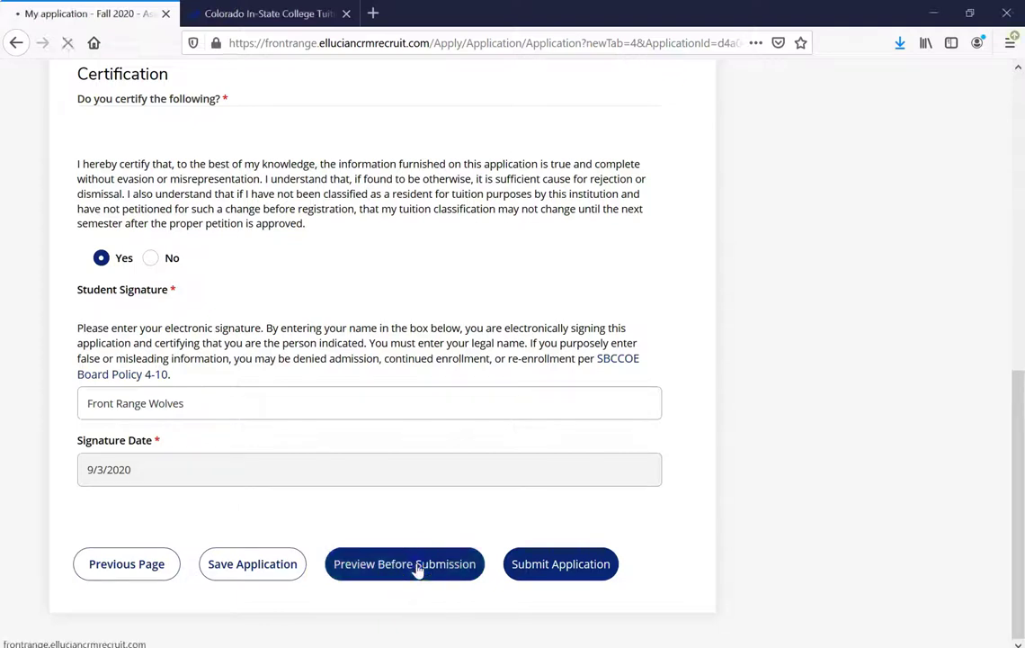
Open the application review and check every answer down to Certification and Submit Application.
click(424, 565)
scroll(607, 352, down, 1)
scroll(608, 359, down, 2)
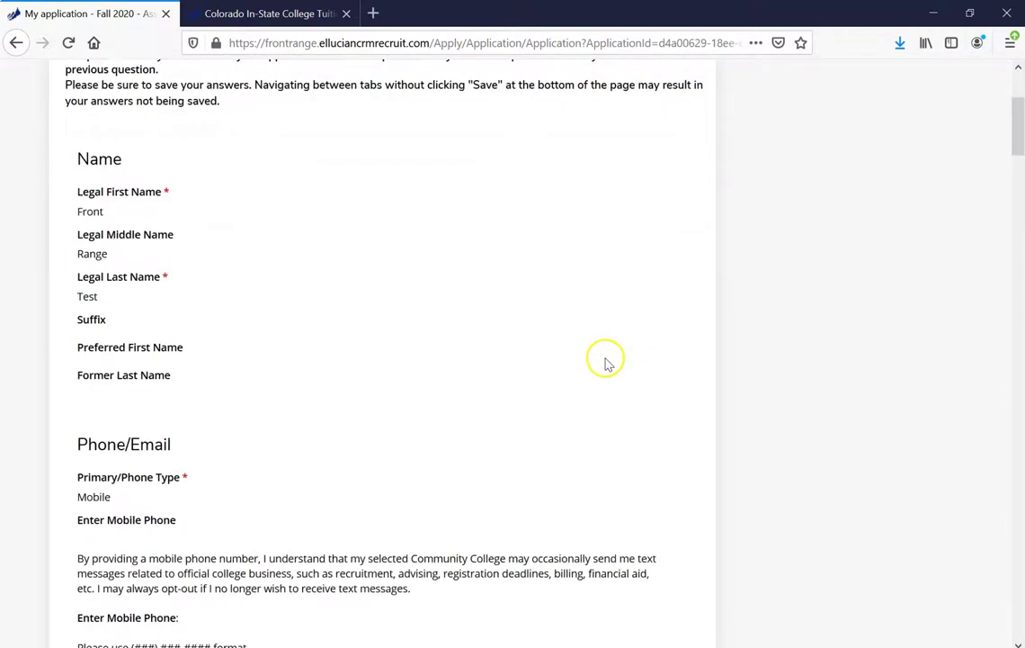
scroll(590, 315, down, 2)
scroll(591, 317, down, 6)
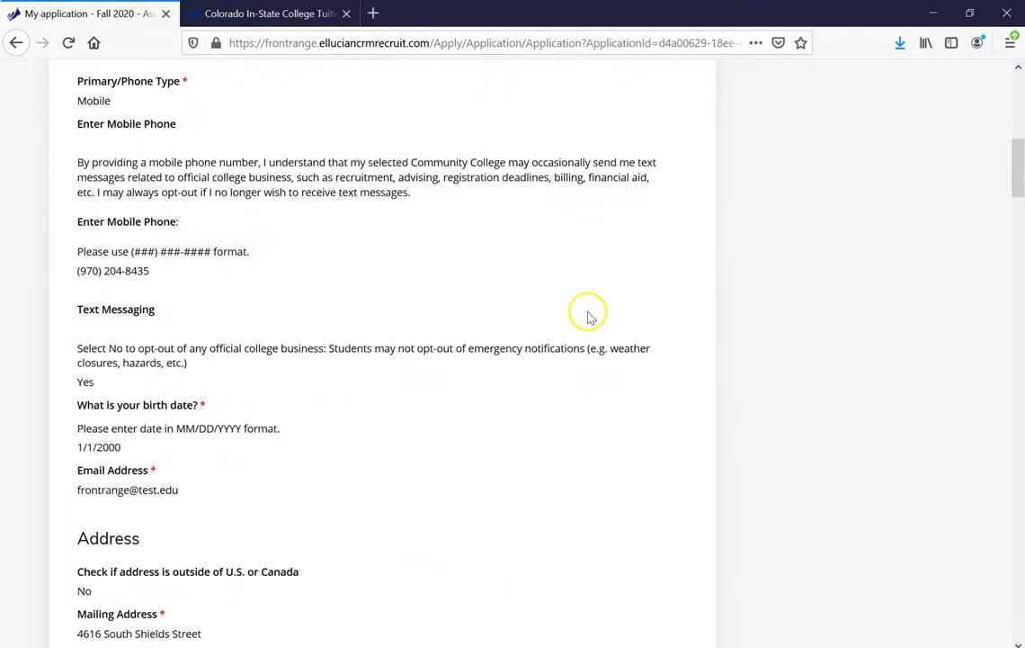
scroll(590, 317, down, 4)
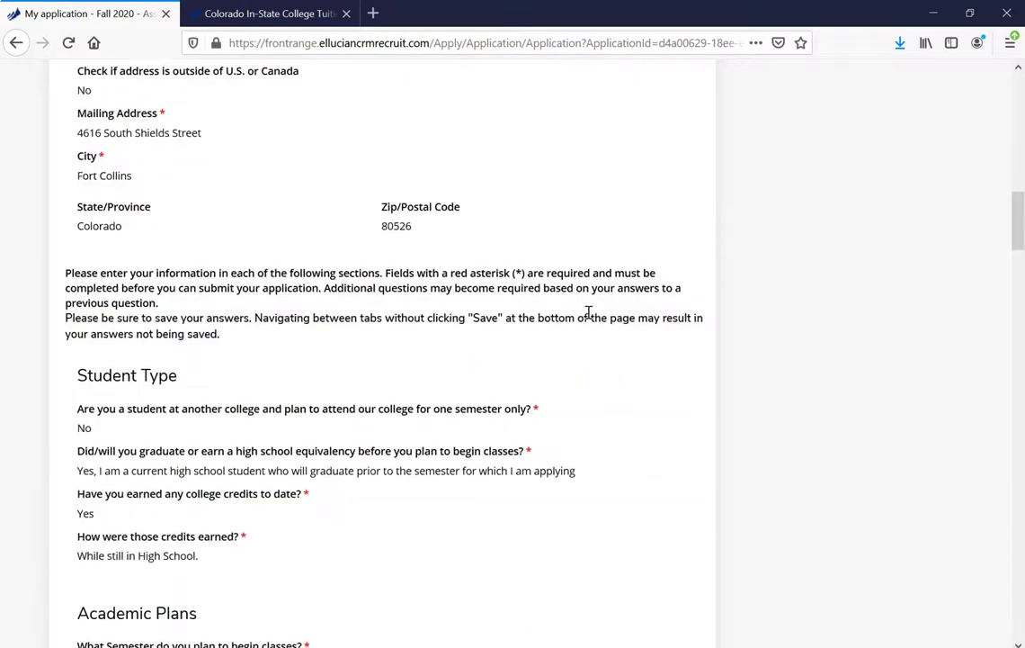
scroll(589, 320, up, 15)
scroll(596, 333, up, 2)
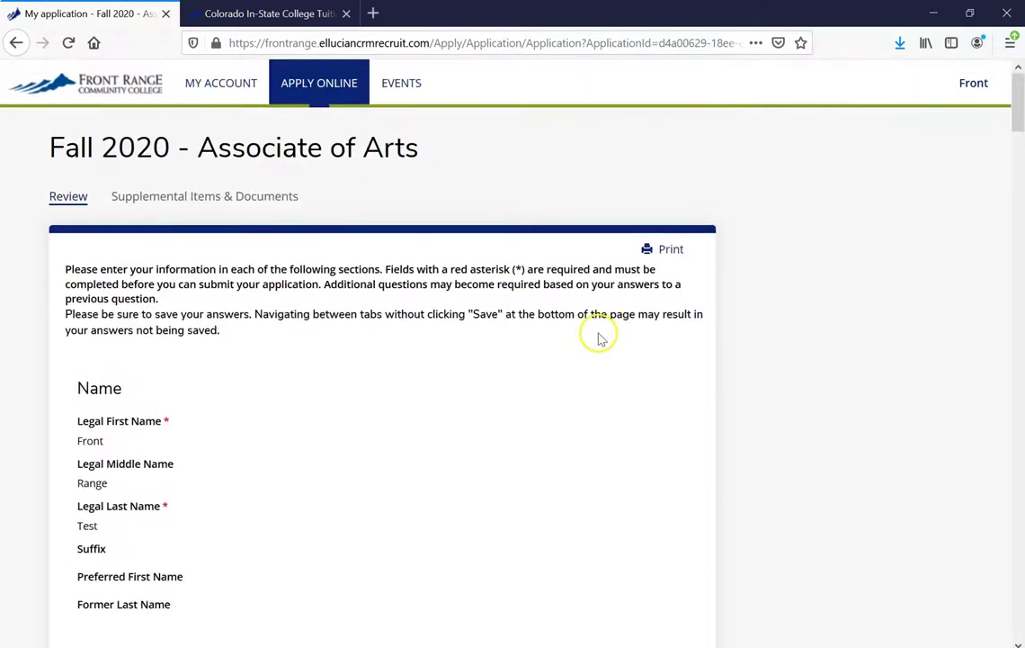
scroll(591, 338, down, 14)
scroll(585, 368, down, 20)
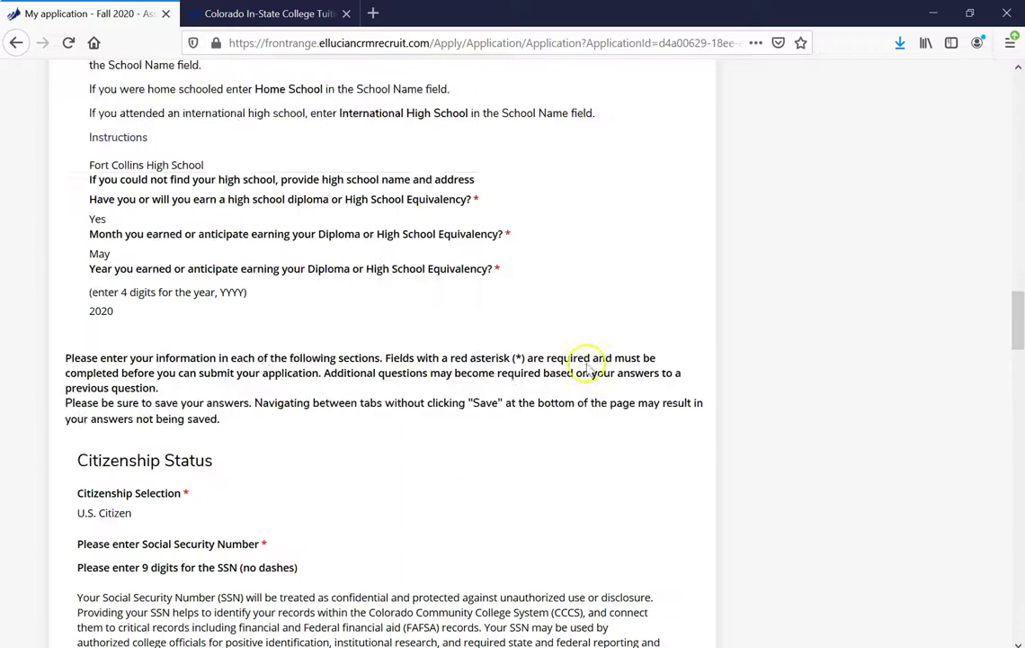
scroll(594, 368, down, 15)
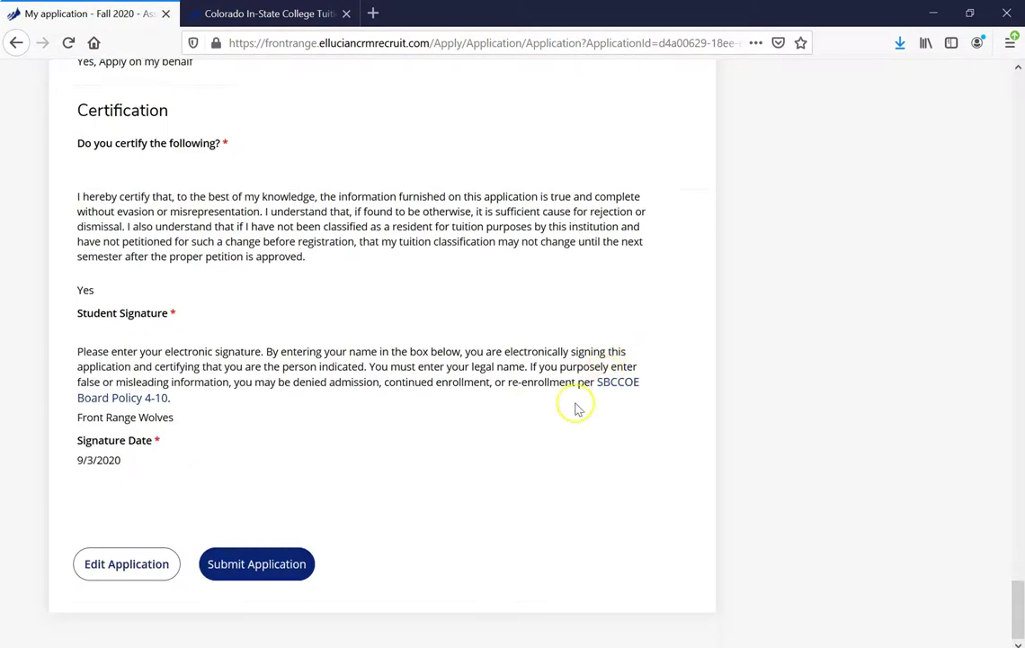
Submit the Fall 2020 Associate of Arts application and return to the FRCC homepage.
click(244, 574)
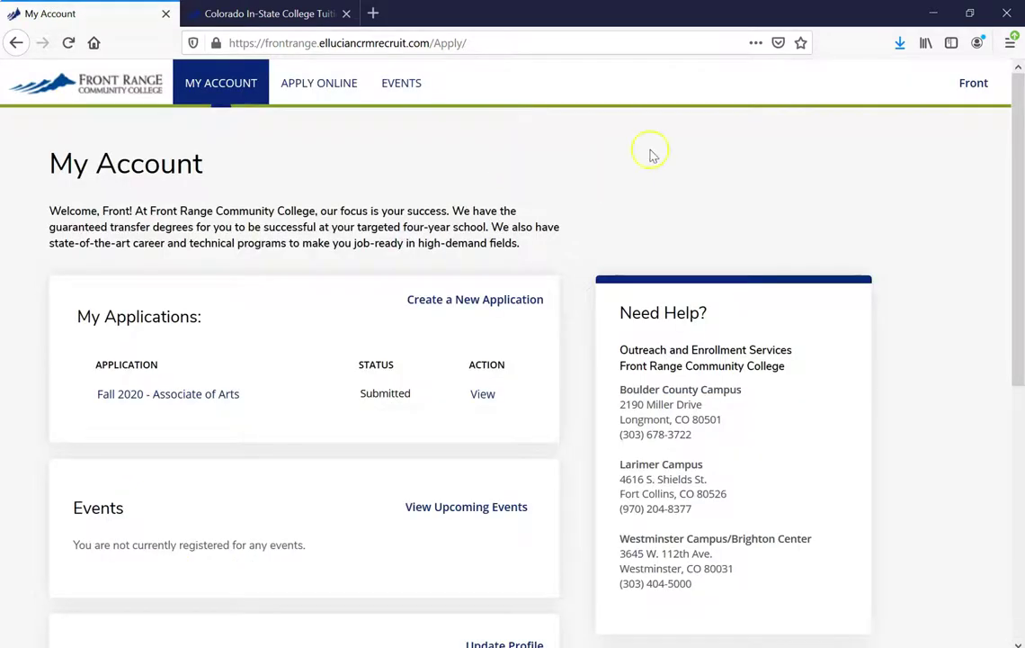
click(602, 169)
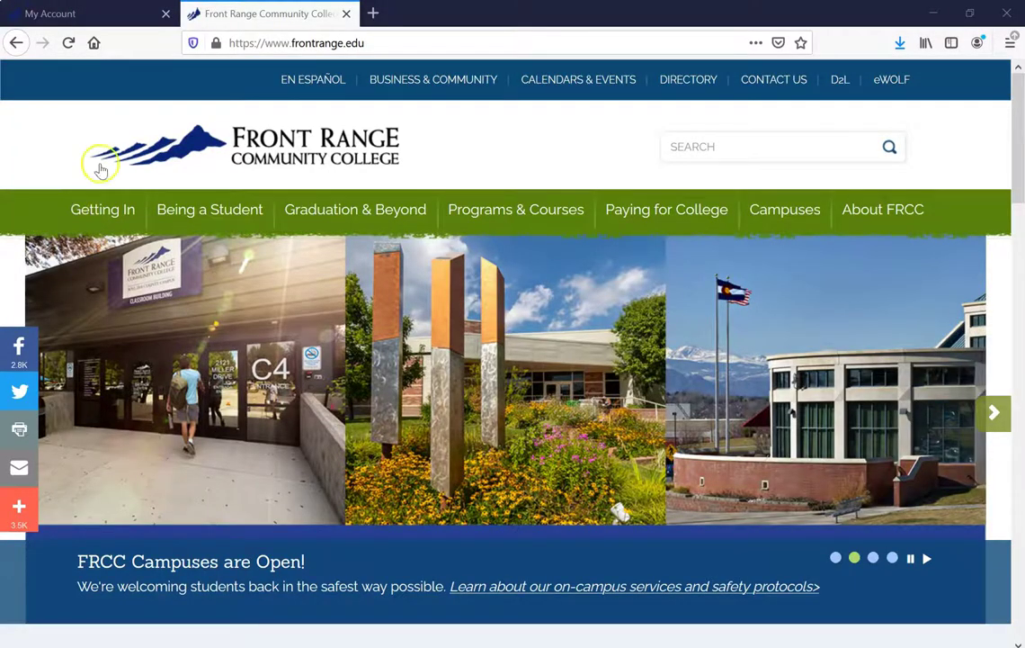
Go to Contact Us and choose Larimer Campus from the campus list.
click(776, 83)
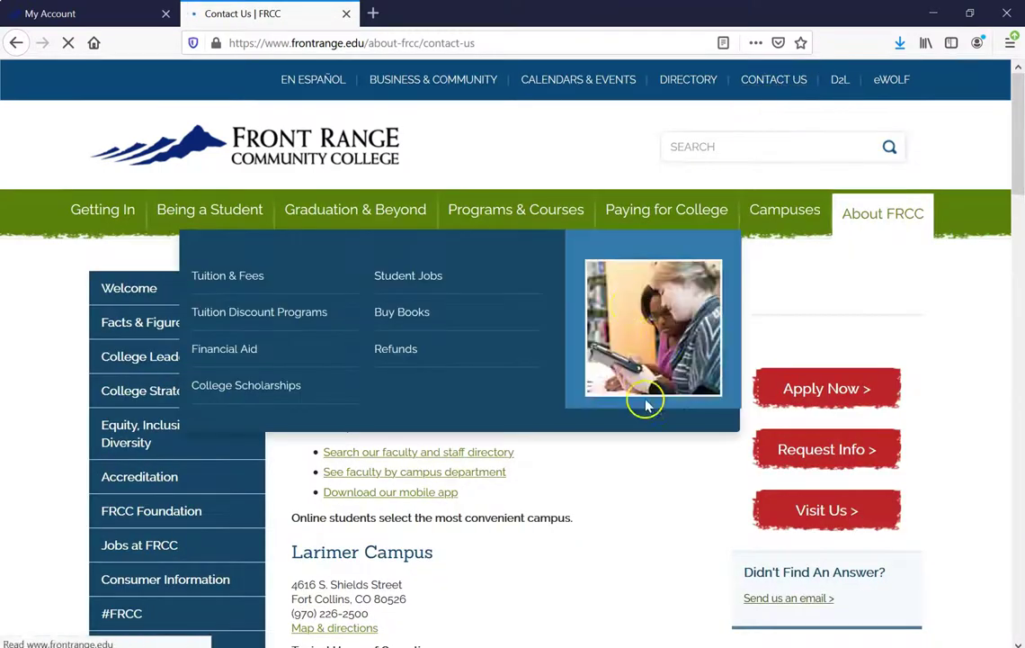
scroll(698, 323, down, 5)
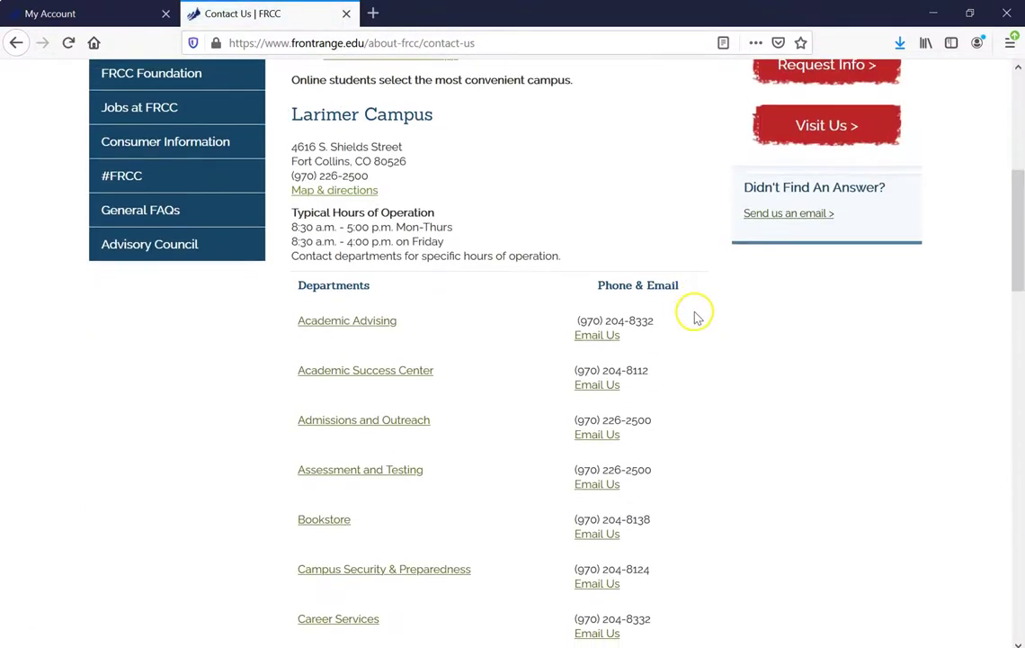
scroll(694, 314, up, 5)
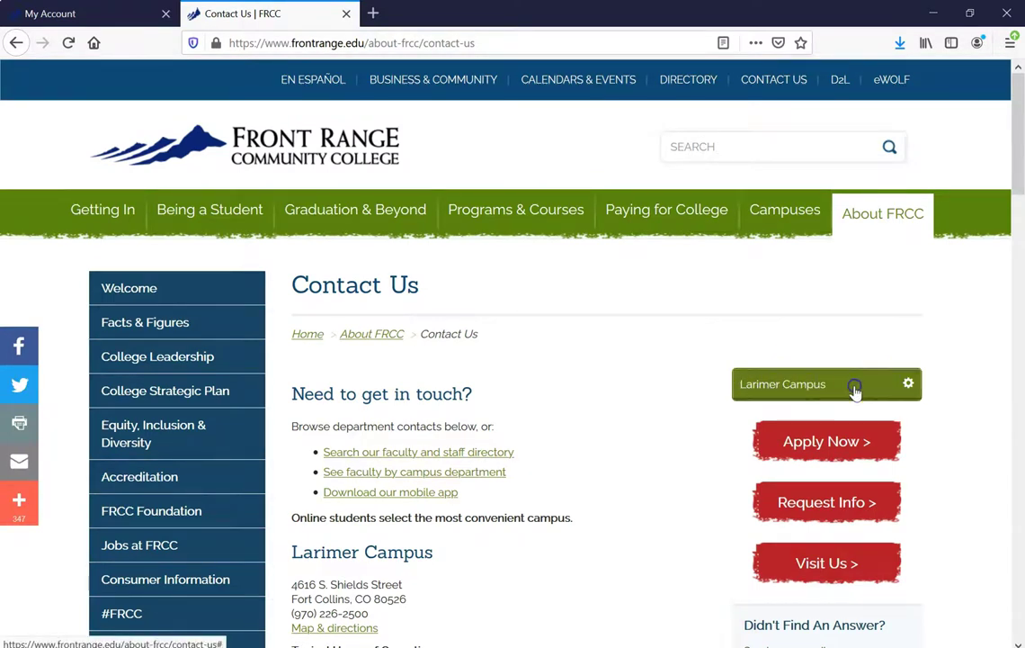
click(852, 389)
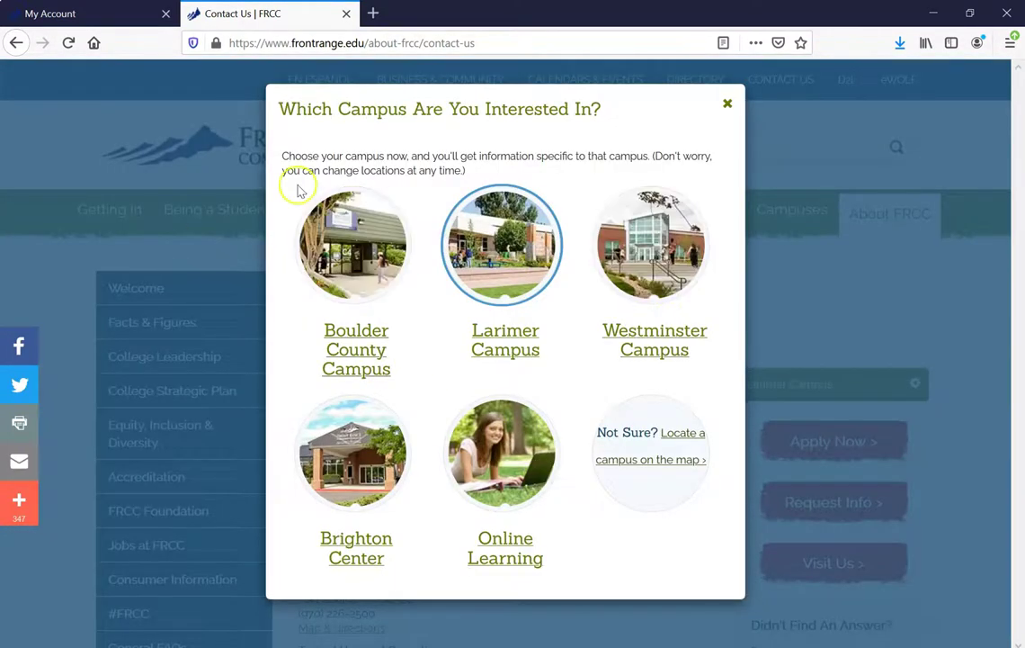
click(497, 349)
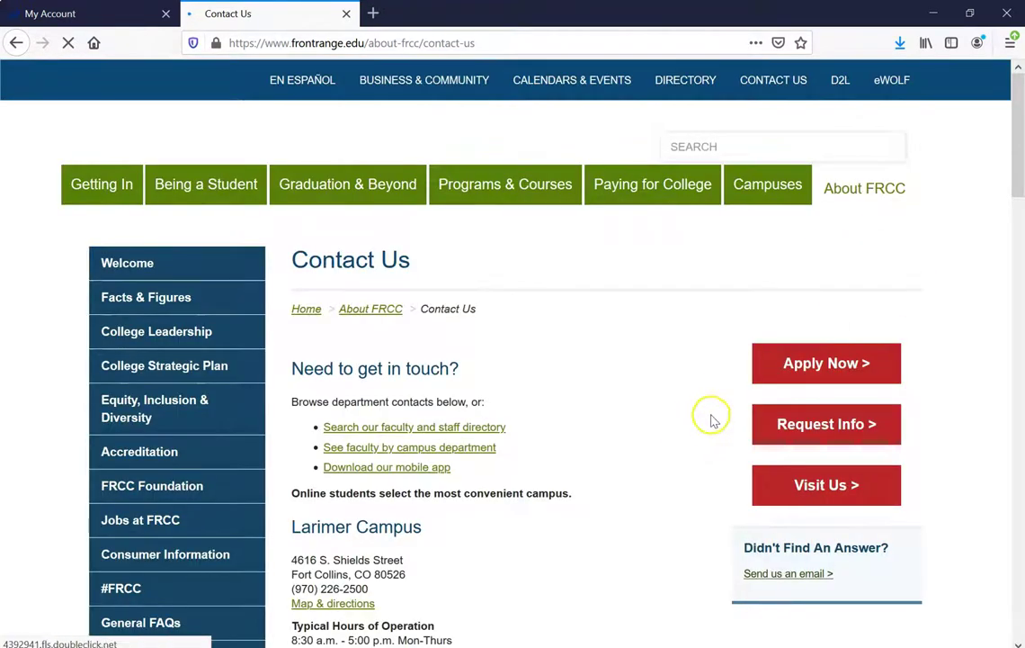
Scroll through Larimer Campus address, phone, hours and the departments list.
scroll(677, 382, down, 2)
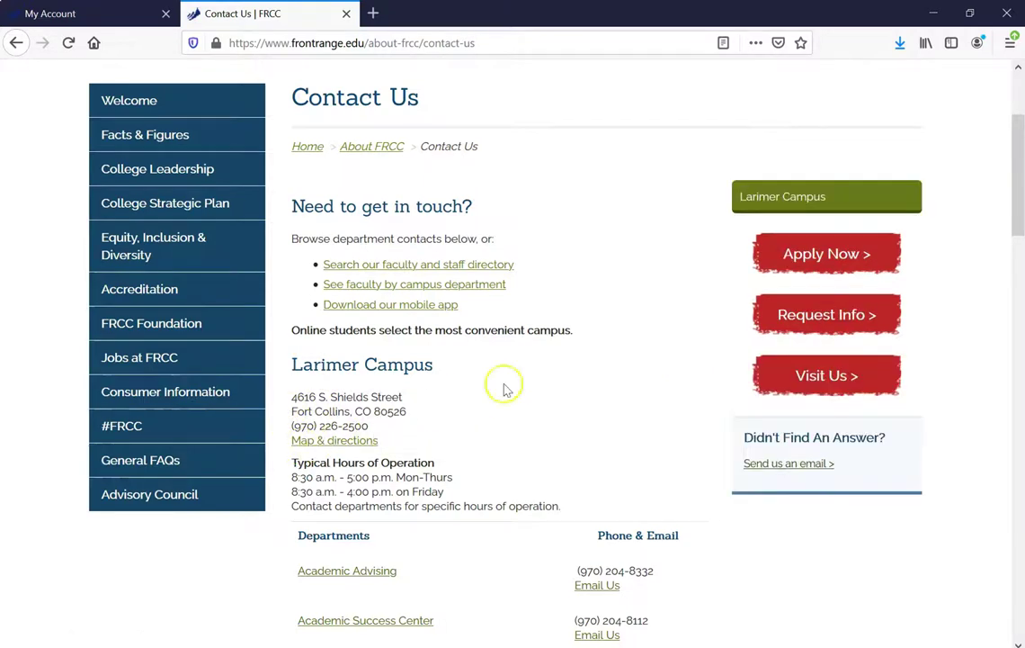
scroll(559, 378, down, 1)
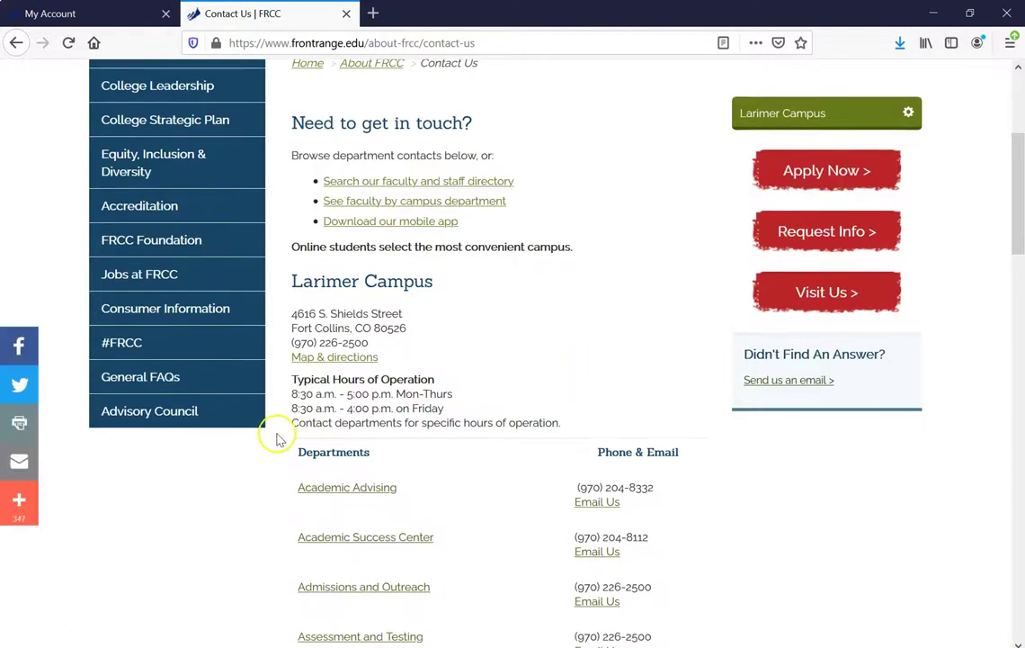
scroll(700, 364, down, 2)
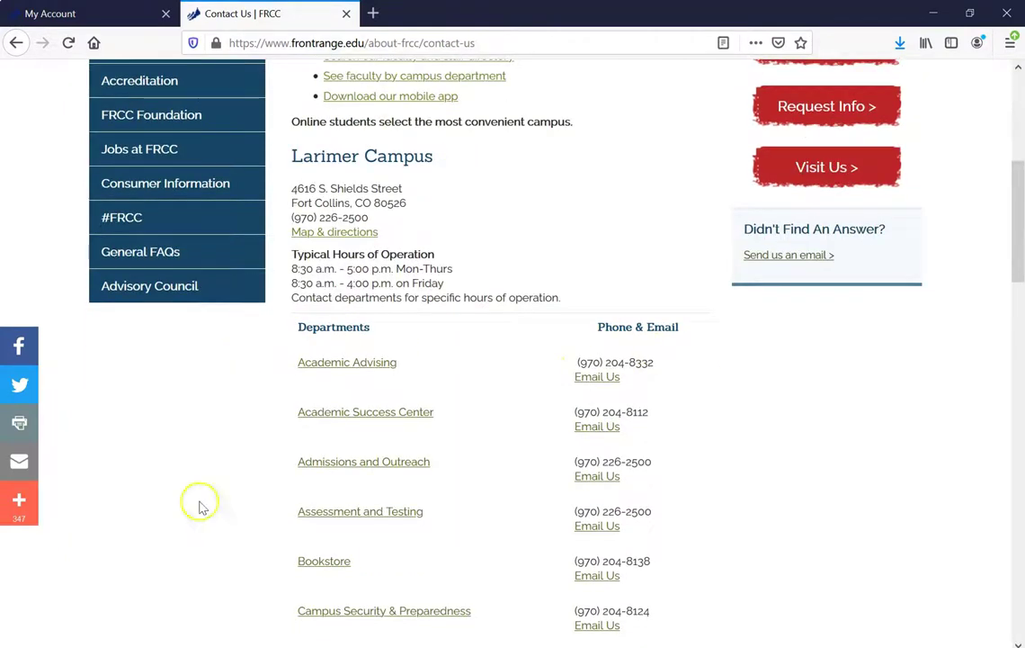
scroll(241, 403, down, 2)
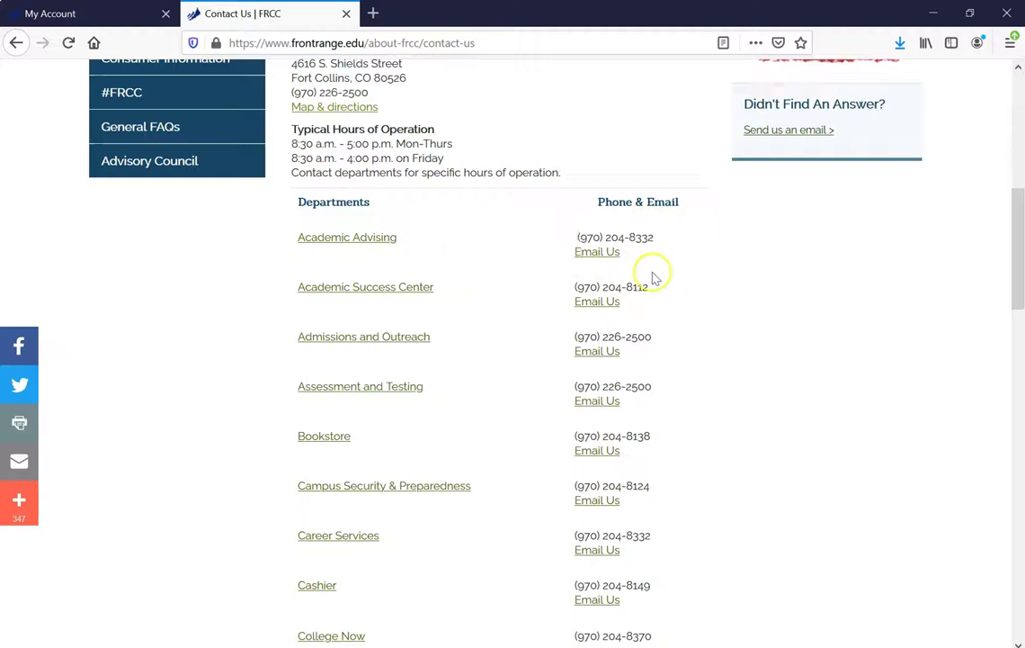
scroll(491, 311, up, 6)
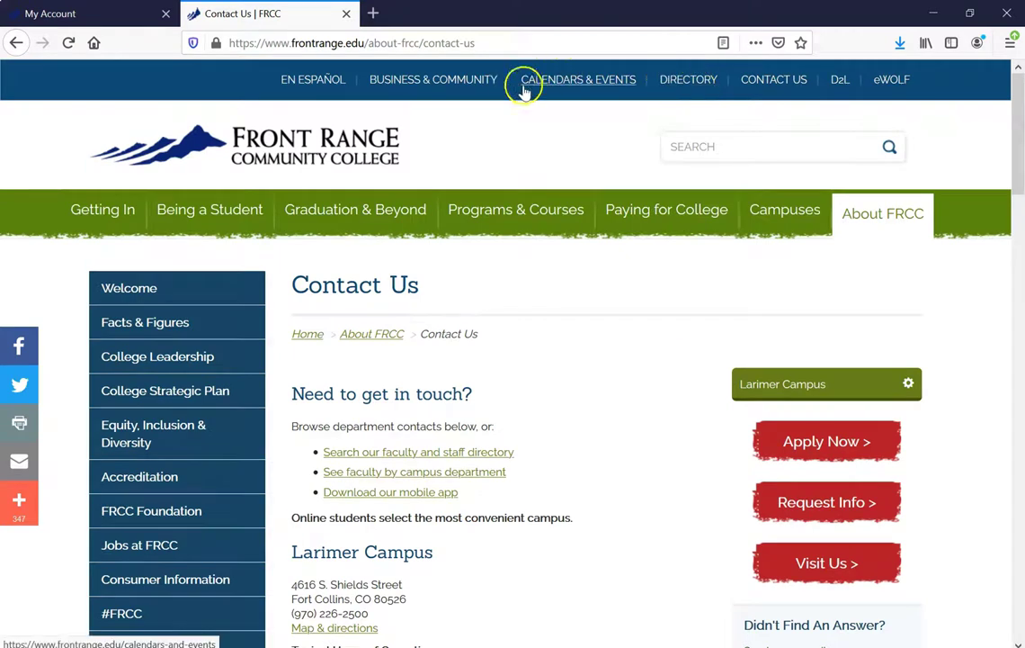
mouse_move(784, 212)
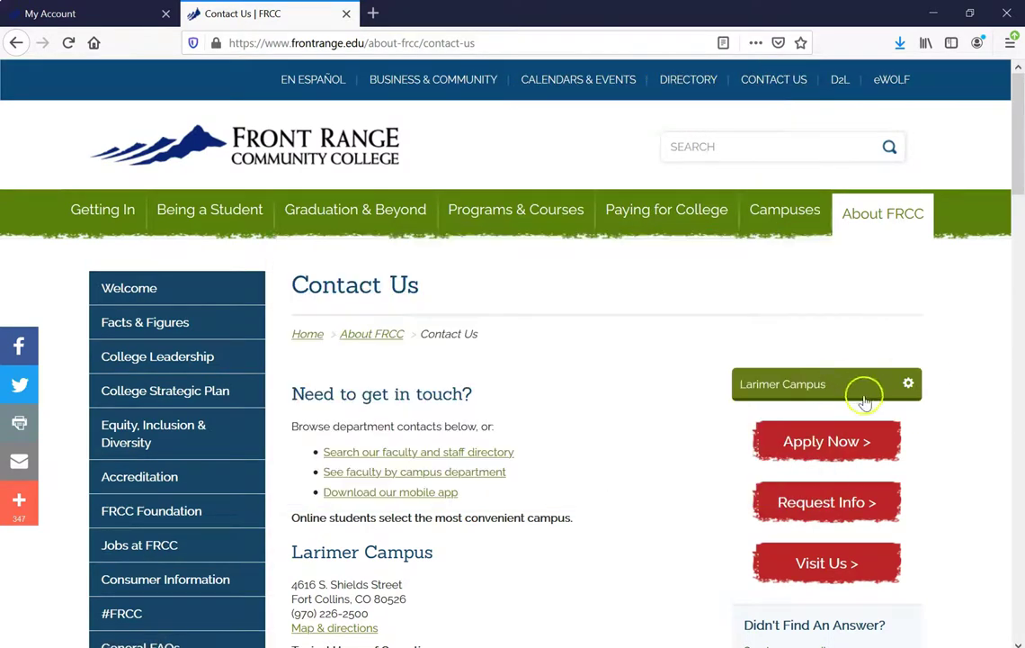
scroll(513, 378, down, 5)
scroll(644, 361, up, 5)
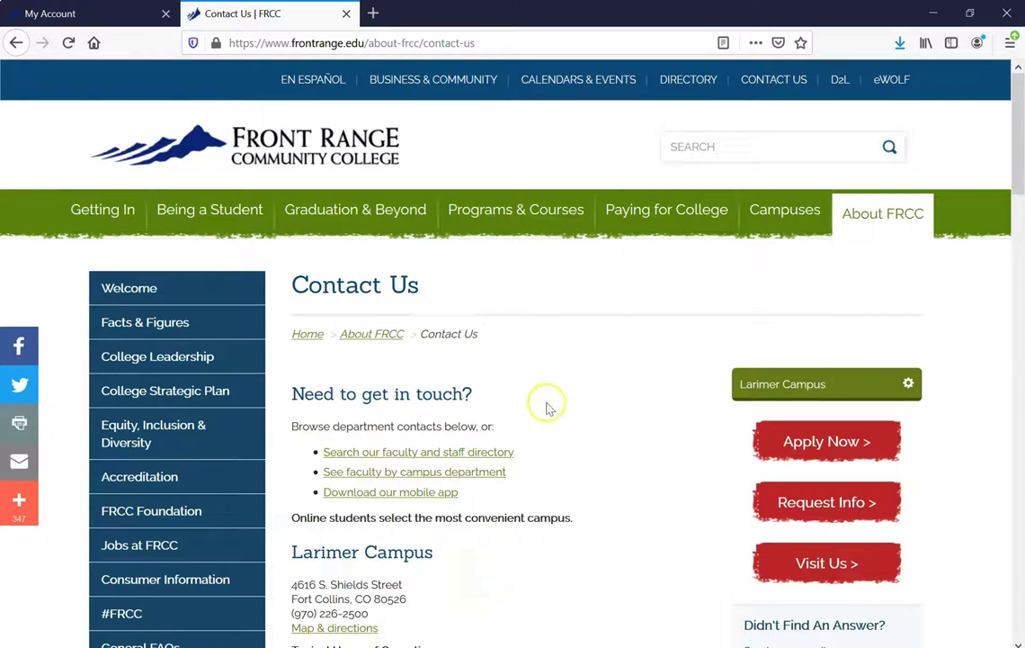
scroll(555, 366, down, 1)
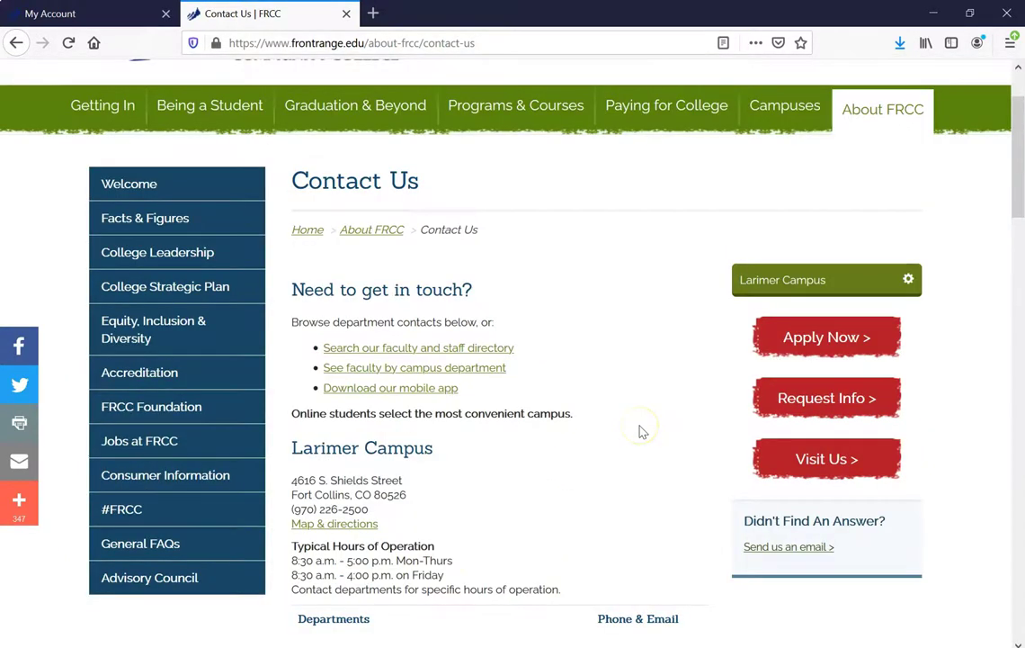
scroll(642, 432, up, 1)
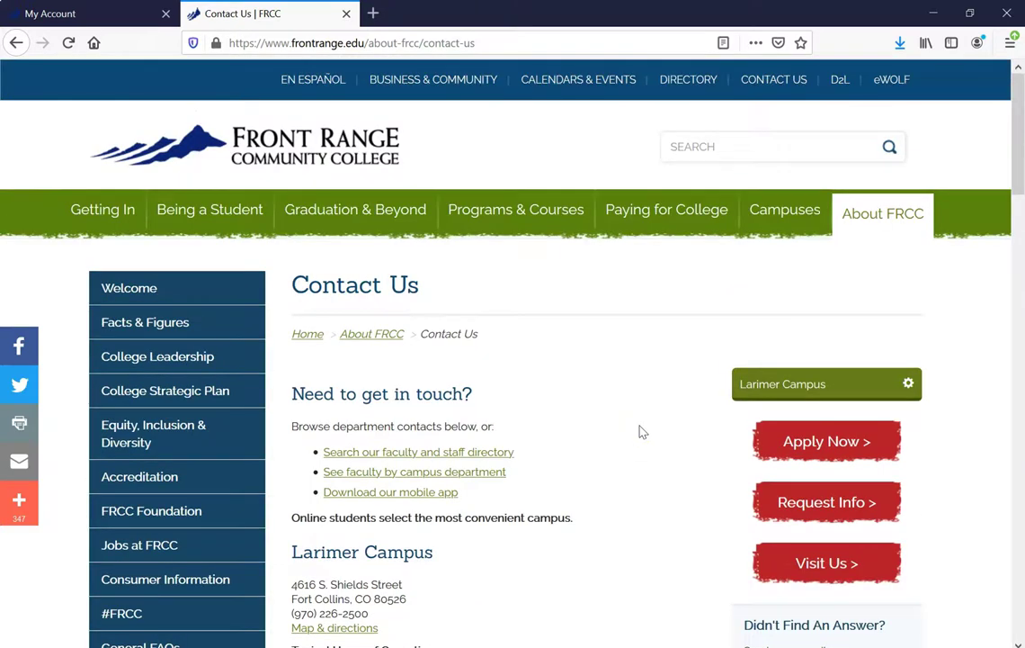